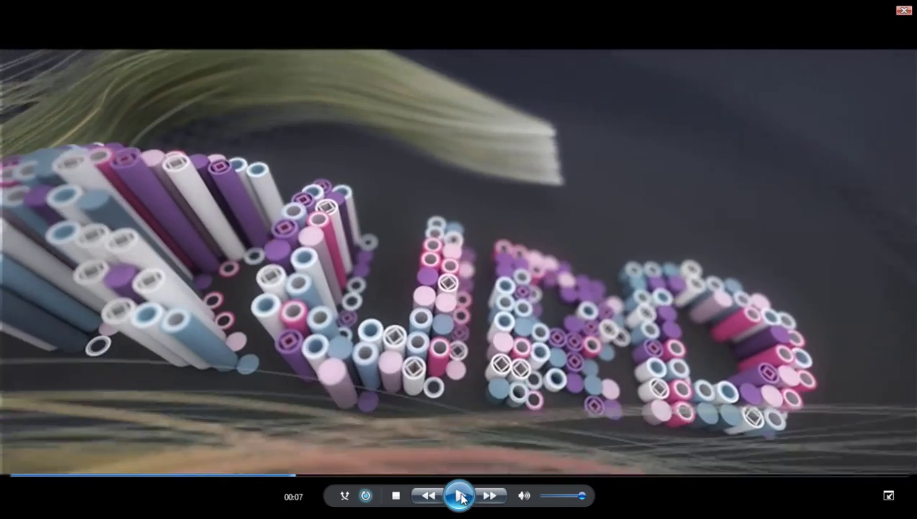
# Step: Play and pause the reference KURD animation, replay it from the beginning, and close the video player
pyautogui.click(461, 498)
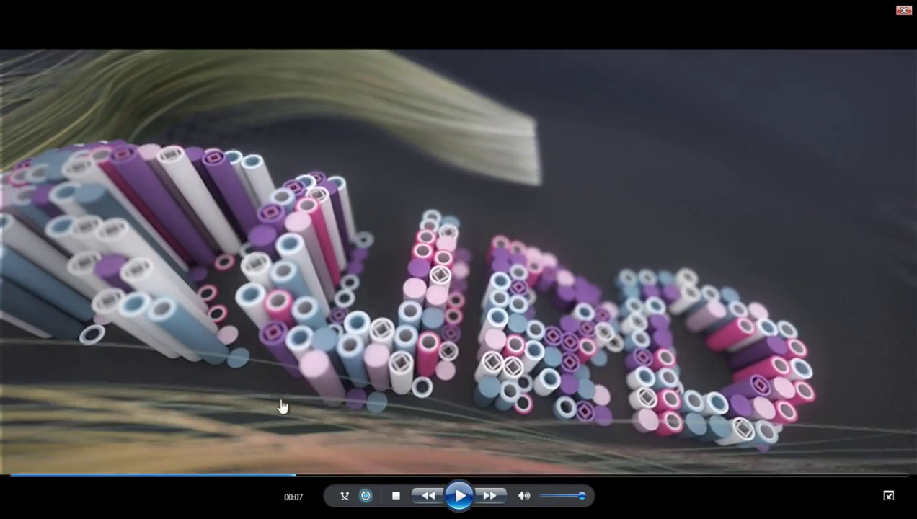
pyautogui.click(456, 496)
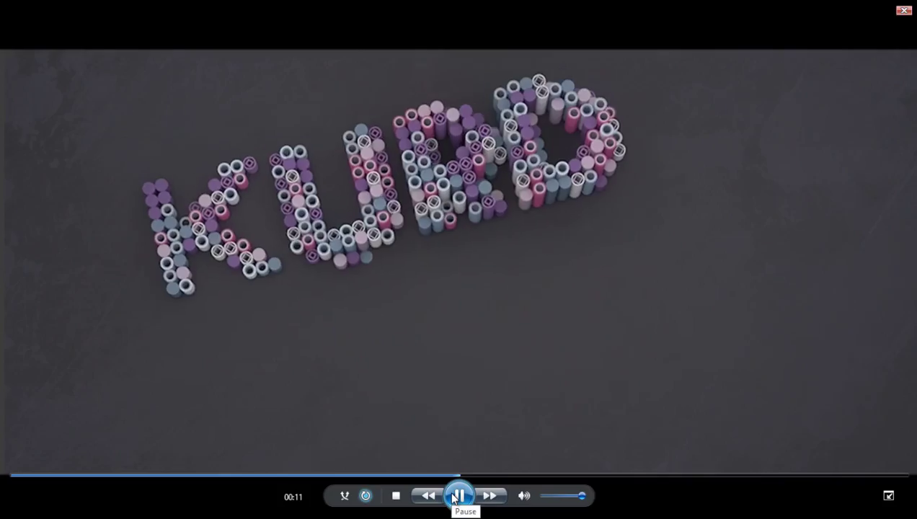
pyautogui.click(456, 496)
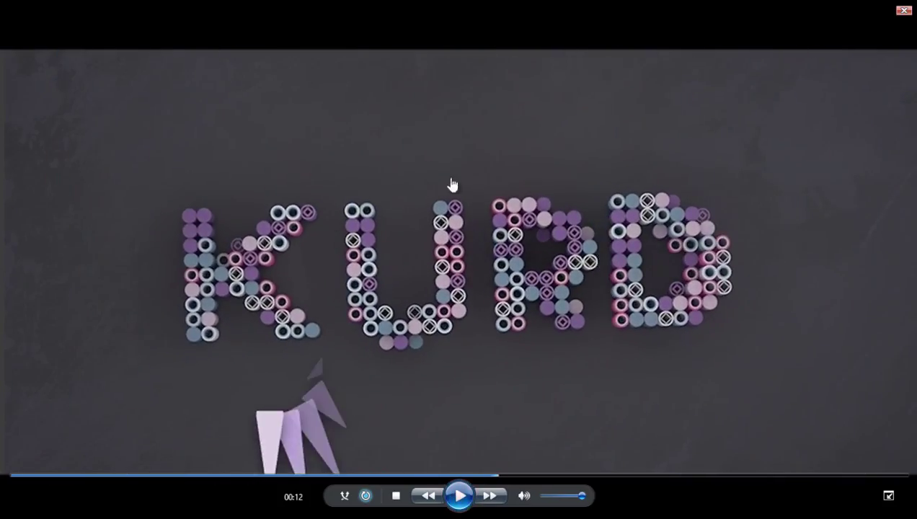
pyautogui.click(39, 476)
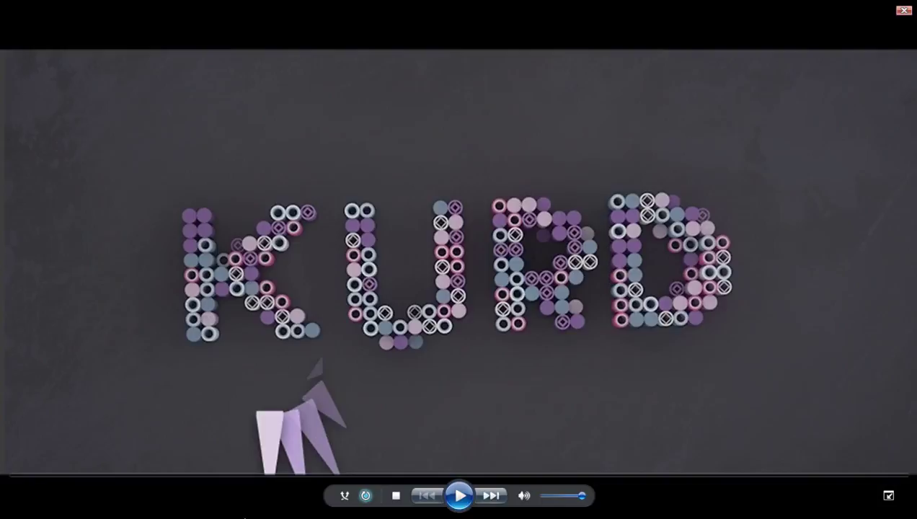
pyautogui.click(462, 506)
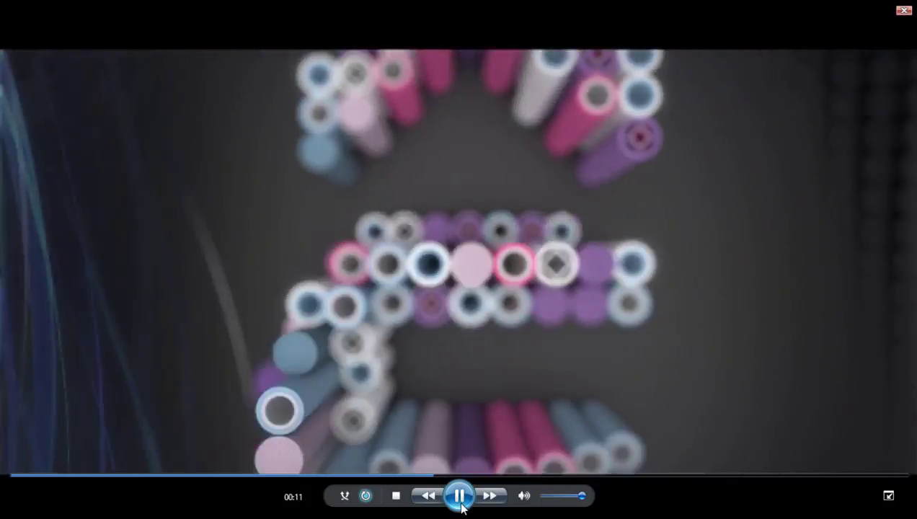
pyautogui.click(460, 501)
pyautogui.doubleClick(481, 446)
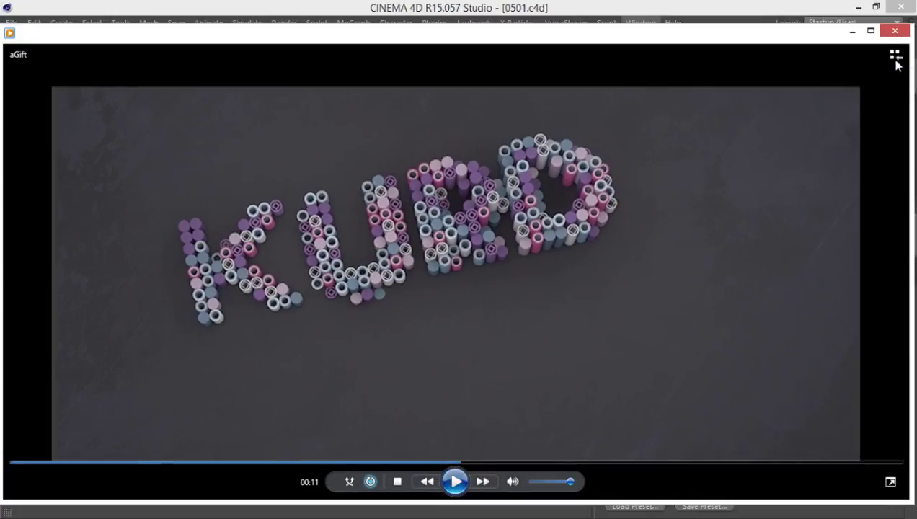
pyautogui.click(894, 31)
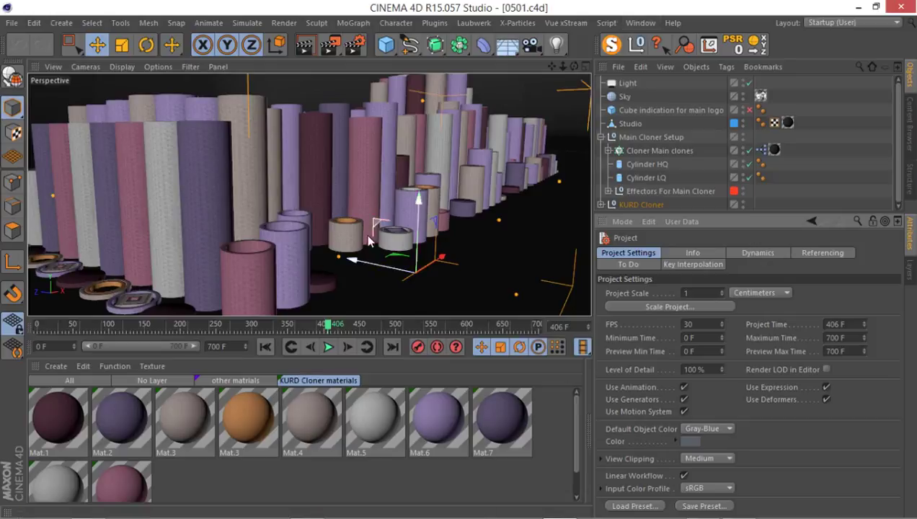
# Step: Switch on editor visibility for Cloner Main clones and collapse the Main Cloner Setup group
pyautogui.middleClick(304, 220)
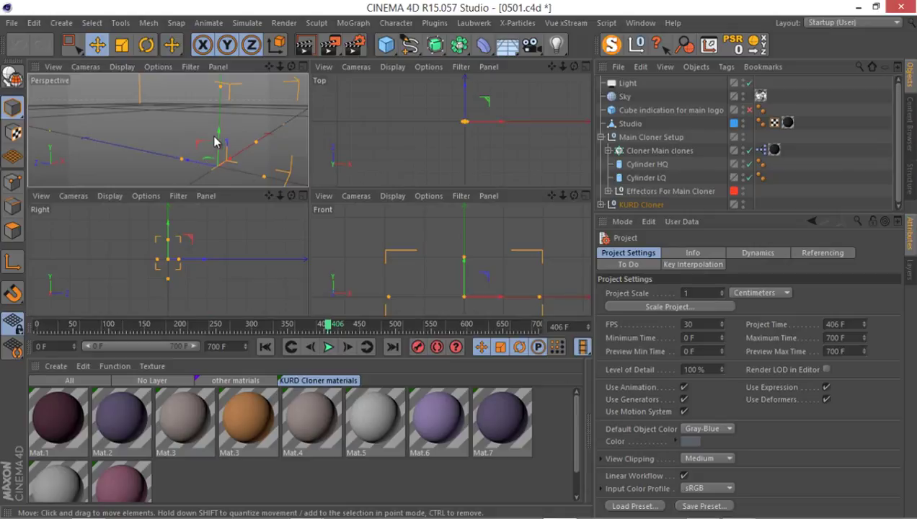
pyautogui.middleClick(214, 141)
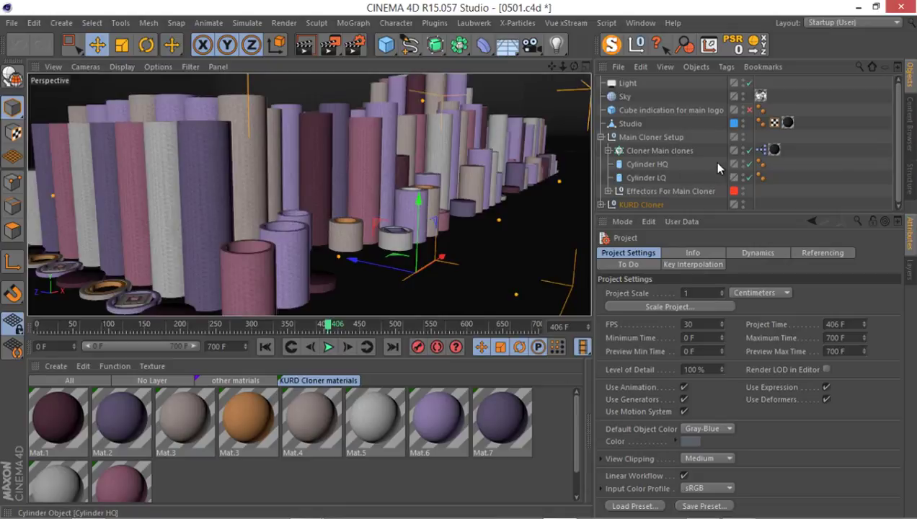
pyautogui.click(742, 148)
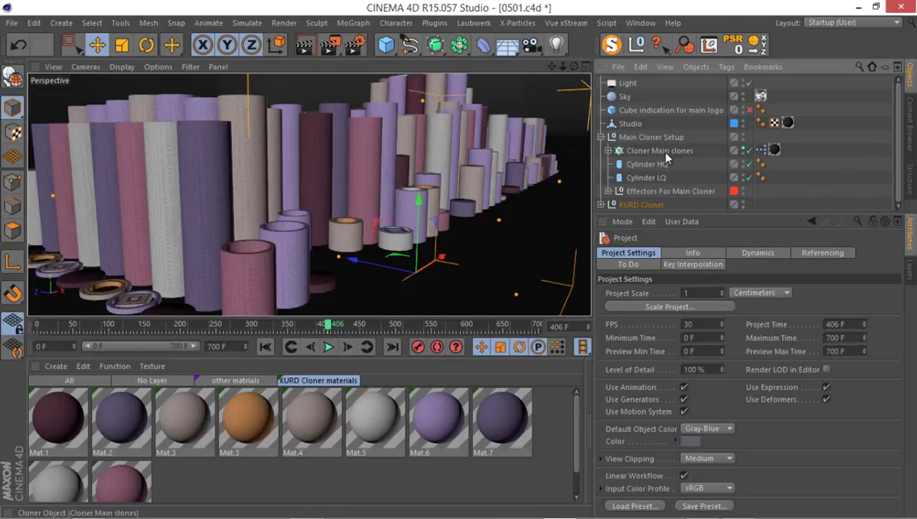
pyautogui.click(602, 138)
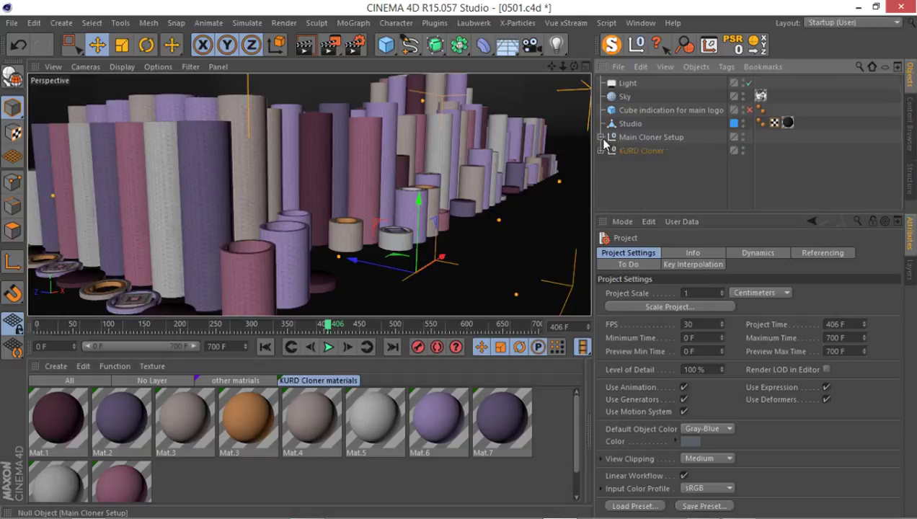
pyautogui.click(631, 186)
# Step: Scrub the animation to frame 552 and examine the KURD lettering from the cap side of the tubes
pyautogui.scroll(-3, 283, 189)
pyautogui.keyDown('alt'); pyautogui.moveTo(283, 189); pyautogui.dragTo(303, 260); pyautogui.keyUp('alt')
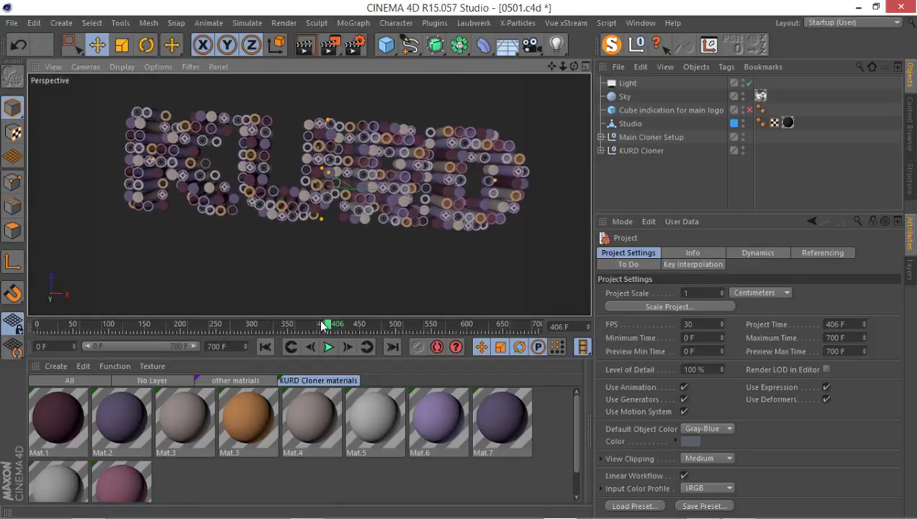
pyautogui.moveTo(327, 326); pyautogui.dragTo(432, 334)
pyautogui.keyDown('alt'); pyautogui.moveTo(344, 220); pyautogui.dragTo(312, 206); pyautogui.keyUp('alt')
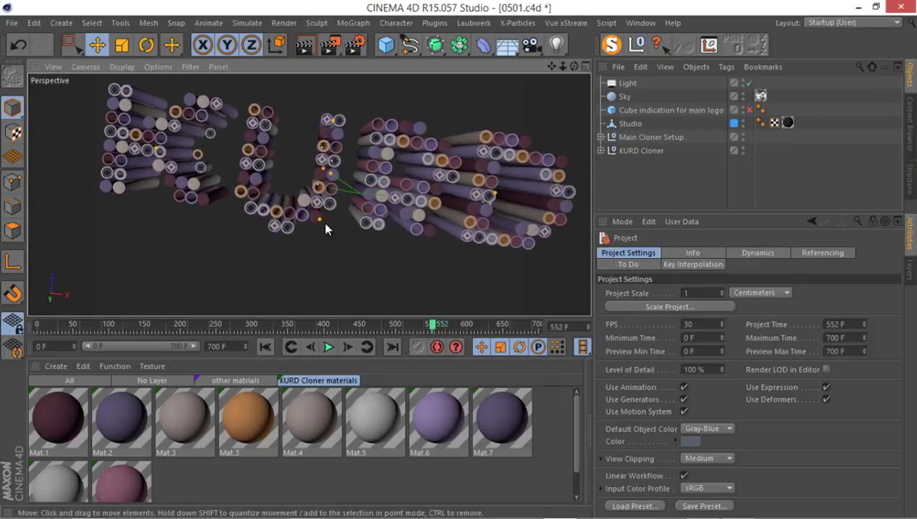
pyautogui.scroll(-2, 326, 234)
pyautogui.keyDown('alt'); pyautogui.moveTo(325, 241); pyautogui.dragTo(305, 231); pyautogui.keyUp('alt')
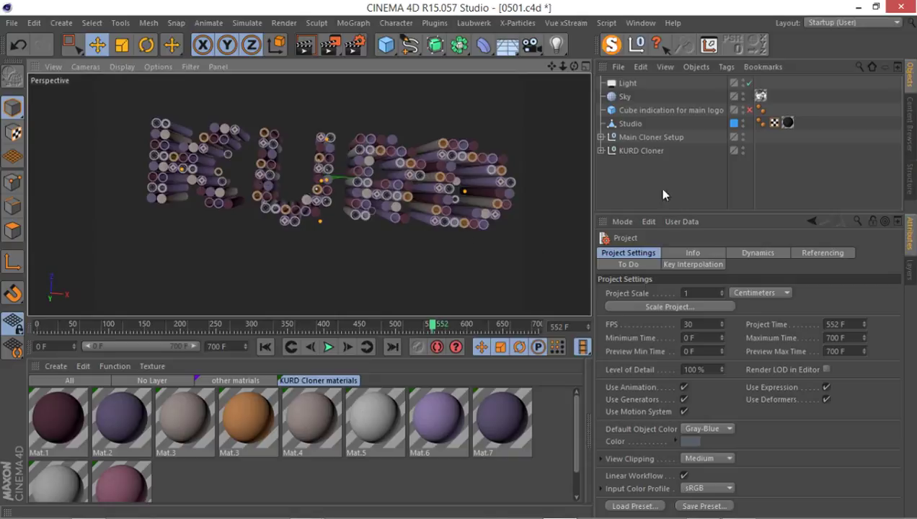
# Step: Set the Clones distribution of the Cloner inside the KURD Cloner group to Random
pyautogui.click(601, 150)
pyautogui.click(638, 165)
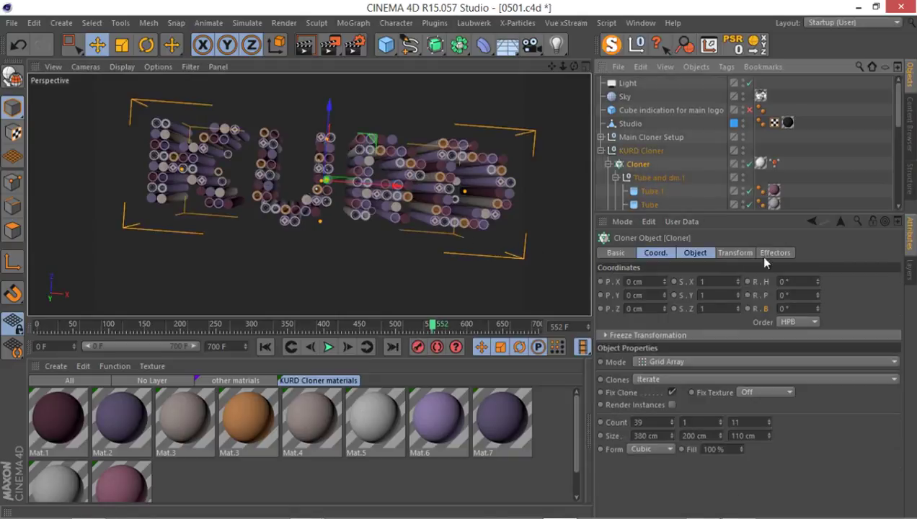
pyautogui.click(680, 252)
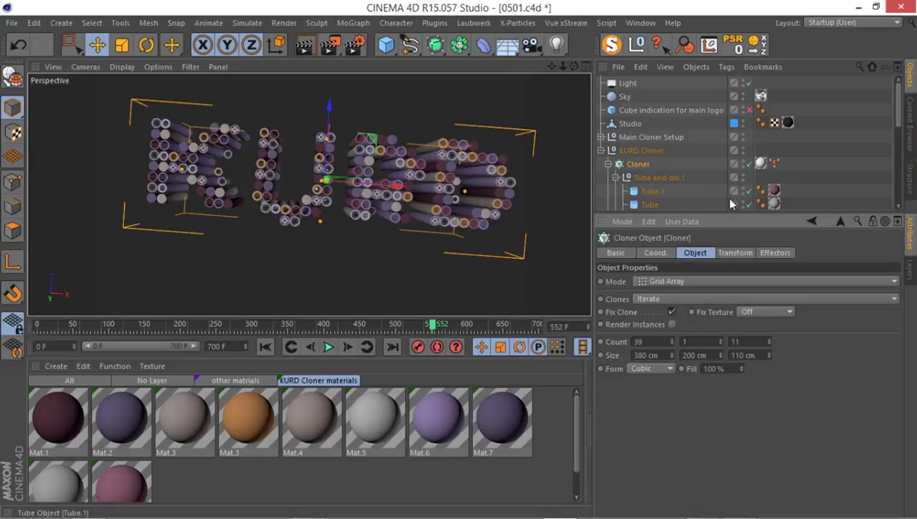
pyautogui.moveTo(710, 216); pyautogui.dragTo(732, 202)
pyautogui.click(653, 289)
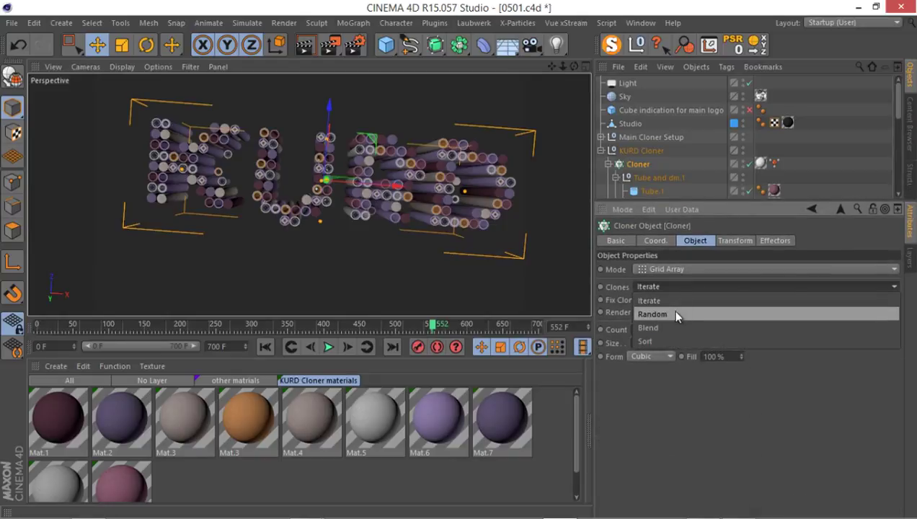
pyautogui.click(676, 315)
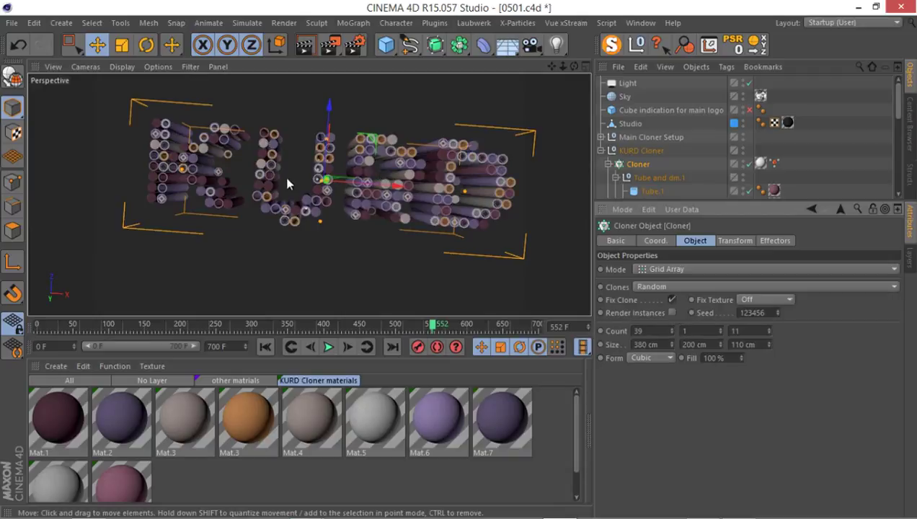
pyautogui.middleClick(295, 215)
pyautogui.middleClick(240, 154)
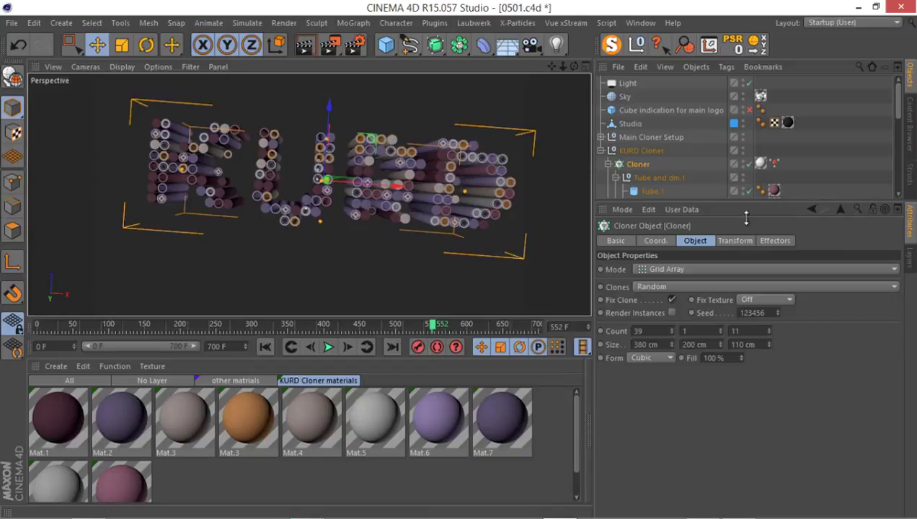
# Step: Copy the KURD Cloner group into a new project, declining the conversion of its texture paths to absolute
pyautogui.moveTo(746, 218); pyautogui.dragTo(746, 346)
pyautogui.keyDown('alt'); pyautogui.moveTo(261, 215); pyautogui.dragTo(338, 277); pyautogui.keyUp('alt')
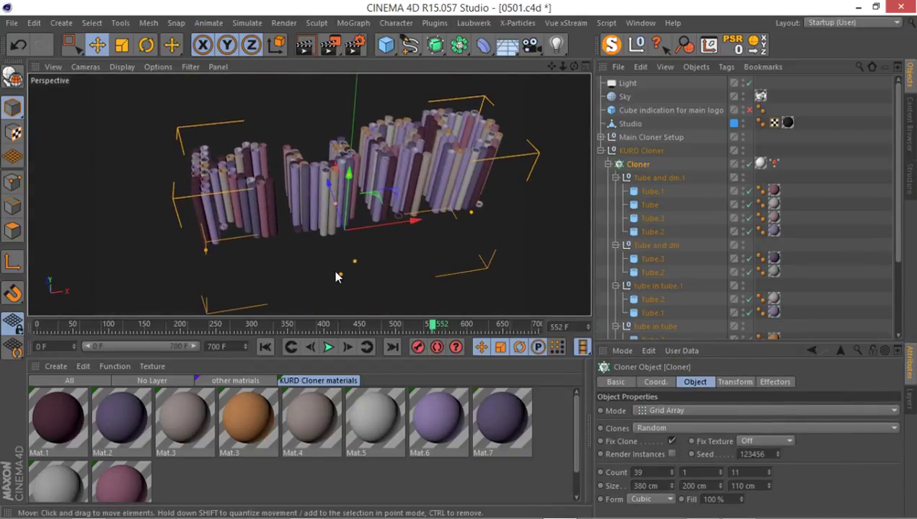
pyautogui.click(602, 151)
pyautogui.click(644, 153)
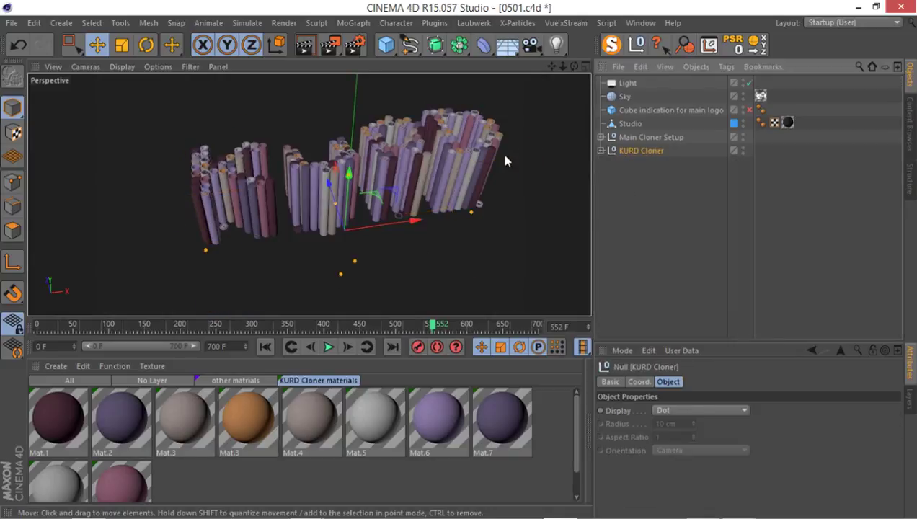
pyautogui.click(11, 23)
pyautogui.click(25, 30)
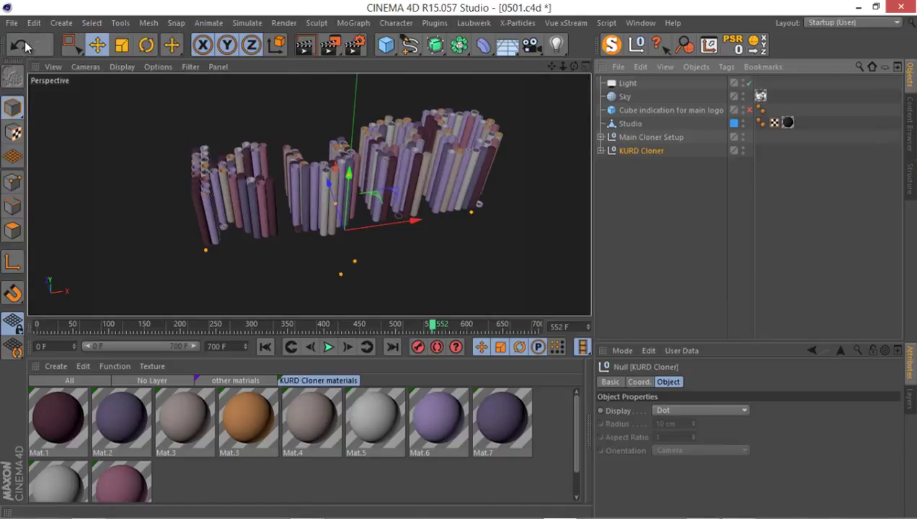
pyautogui.hotkey('ctrl', 'v')
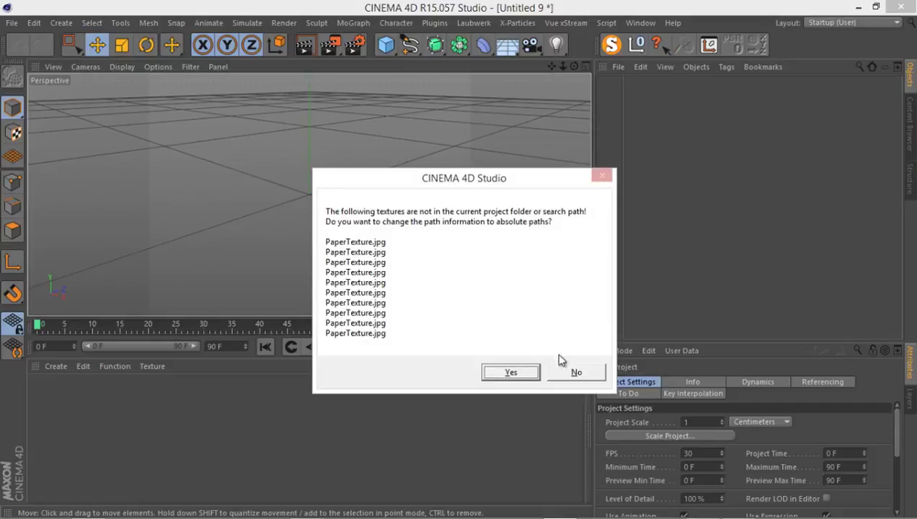
pyautogui.click(576, 378)
# Step: Enlarge the perspective view and change its display mode to Quick Shading
pyautogui.moveTo(427, 319); pyautogui.dragTo(416, 405)
pyautogui.click(304, 296)
pyautogui.keyDown('alt'); pyautogui.moveTo(303, 301); pyautogui.dragTo(313, 321); pyautogui.keyUp('alt')
pyautogui.click(121, 66)
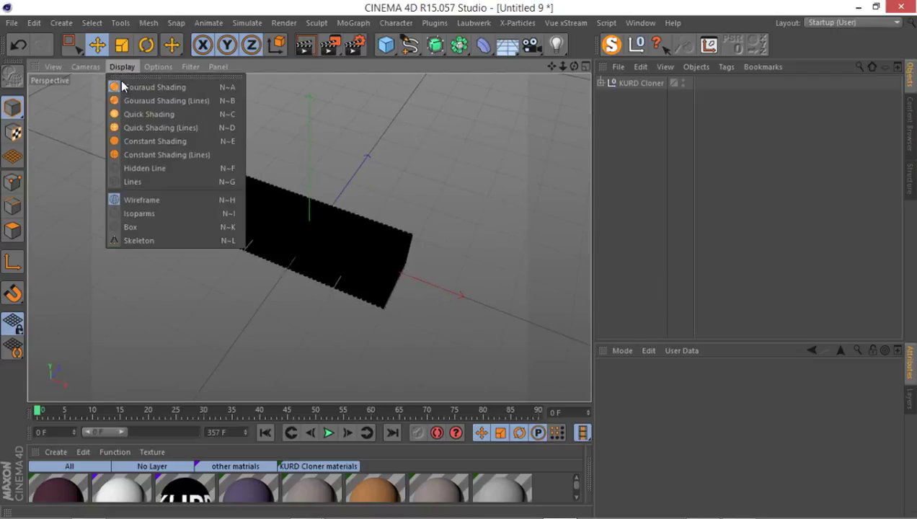
pyautogui.click(164, 101)
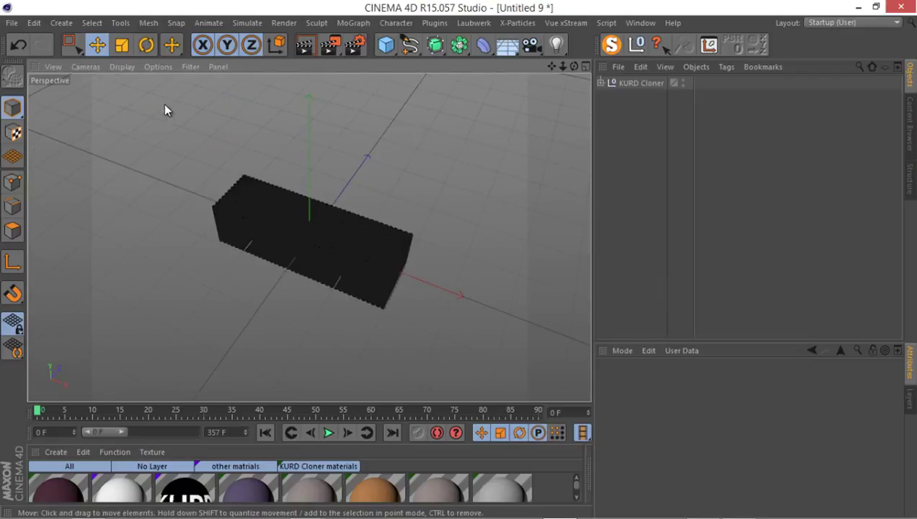
pyautogui.click(122, 67)
pyautogui.click(153, 116)
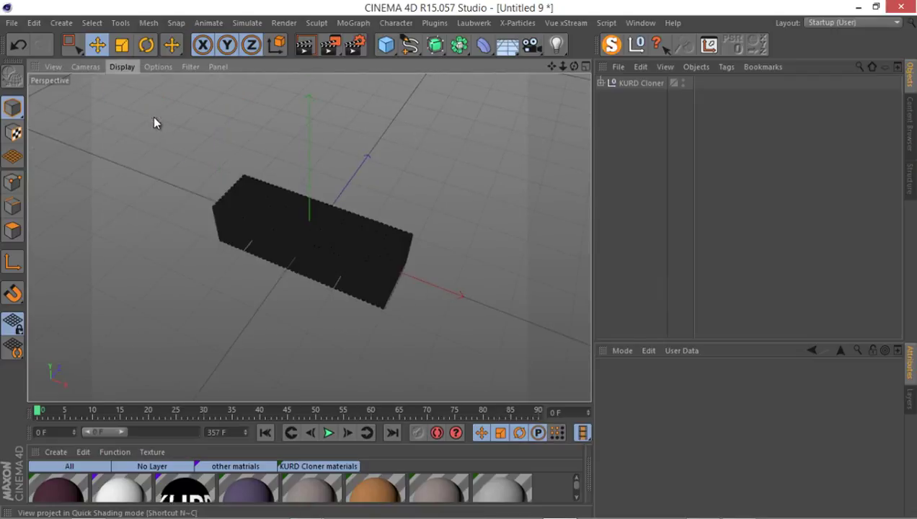
pyautogui.keyDown('alt'); pyautogui.moveTo(195, 264); pyautogui.dragTo(388, 194); pyautogui.keyUp('alt')
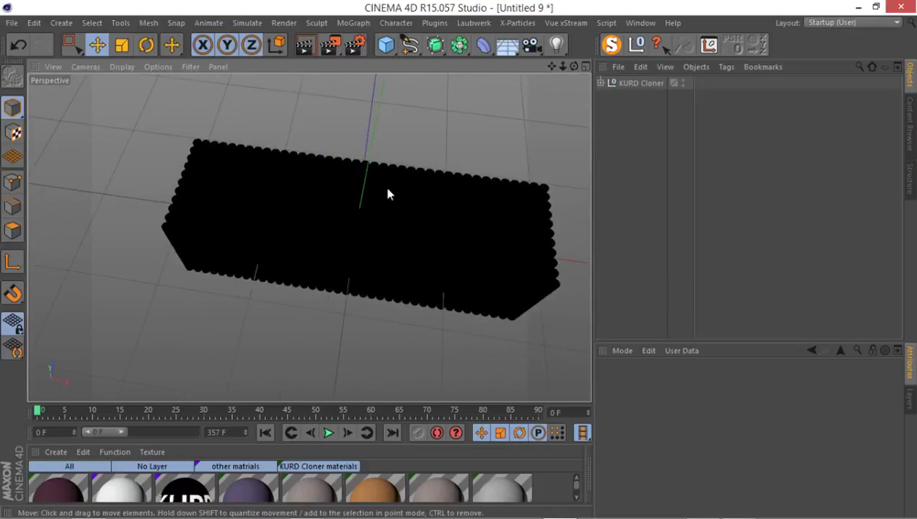
# Step: Expand the KURD Cloner hierarchy and delete the material tags from all of its tube and cylinder objects
pyautogui.click(614, 85)
pyautogui.keyDown('ctrl'); pyautogui.click(602, 83); pyautogui.keyUp('ctrl')
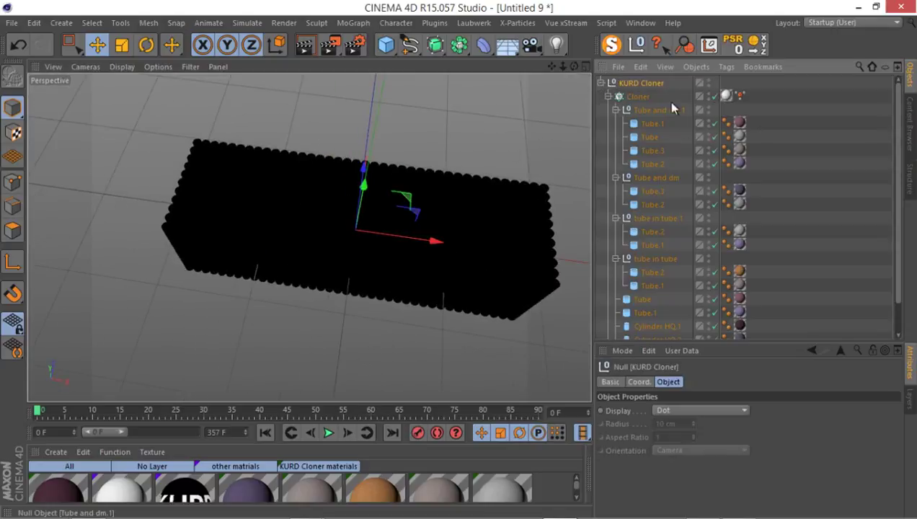
pyautogui.keyDown('alt'); pyautogui.moveTo(360, 200); pyautogui.dragTo(222, 150); pyautogui.keyUp('alt')
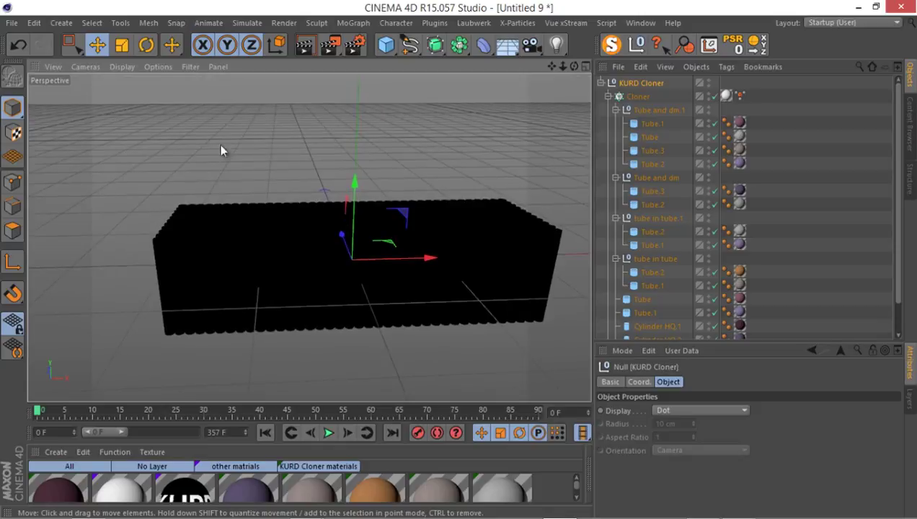
pyautogui.keyDown('alt'); pyautogui.moveTo(286, 272); pyautogui.dragTo(296, 244, button='middle'); pyautogui.keyUp('alt')
pyautogui.keyDown('alt'); pyautogui.moveTo(278, 240); pyautogui.dragTo(271, 402, button='right'); pyautogui.keyUp('alt')
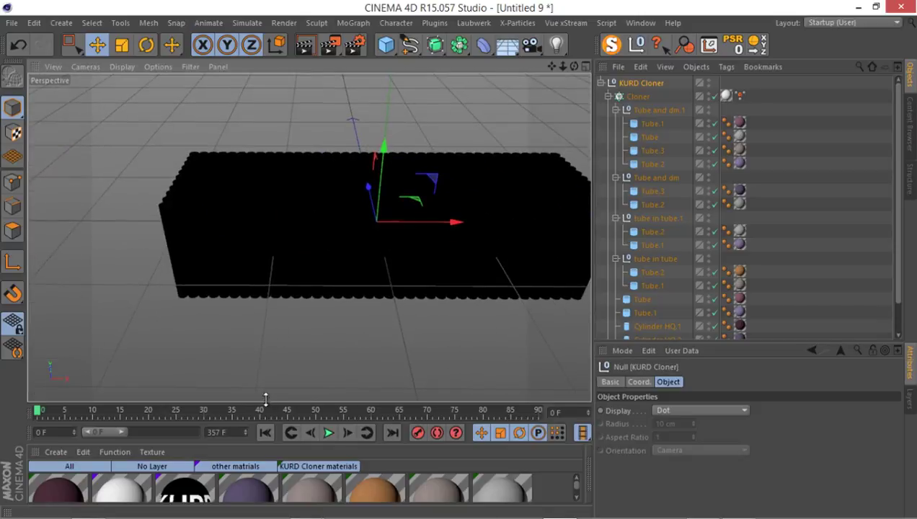
pyautogui.moveTo(264, 401); pyautogui.dragTo(289, 322)
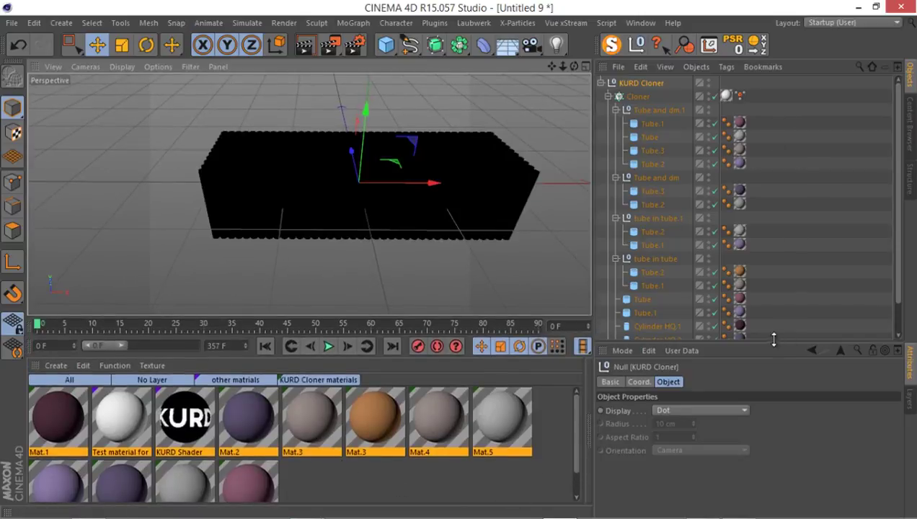
pyautogui.moveTo(770, 341); pyautogui.dragTo(770, 433)
pyautogui.moveTo(760, 389); pyautogui.dragTo(738, 118)
pyautogui.press('Delete')
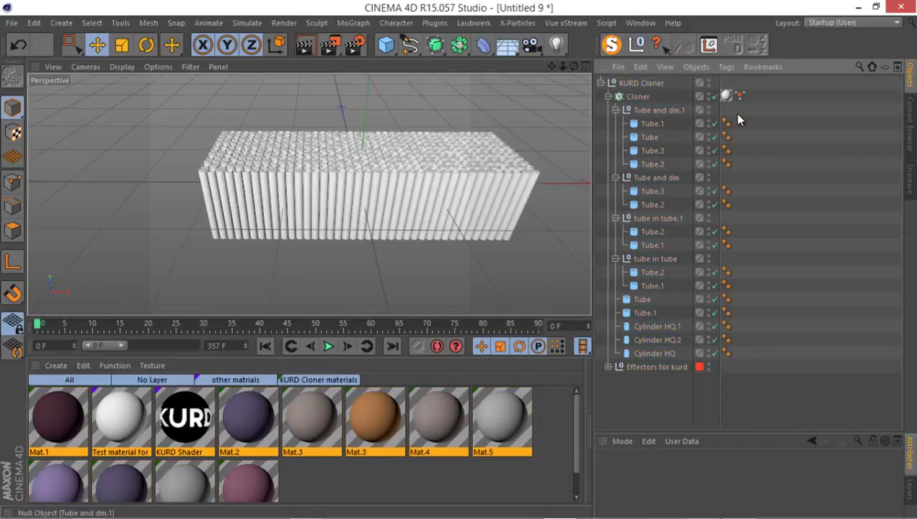
# Step: Fold away the Material Manager and maximize the Top view around the cloned tubes
pyautogui.keyDown('alt'); pyautogui.moveTo(447, 199); pyautogui.dragTo(294, 198); pyautogui.keyUp('alt')
pyautogui.middleClick(295, 197)
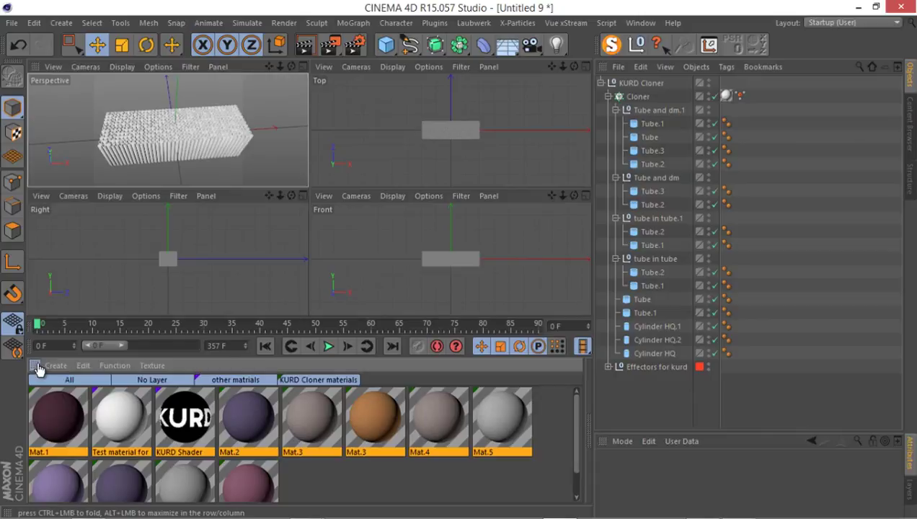
pyautogui.keyDown('ctrl'); pyautogui.click(37, 366); pyautogui.keyUp('ctrl')
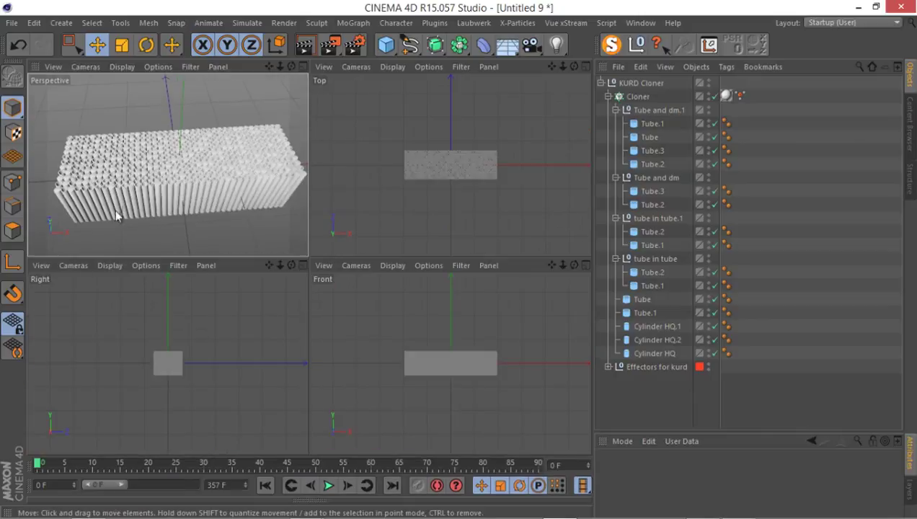
pyautogui.middleClick(418, 180)
pyautogui.keyDown('alt'); pyautogui.moveTo(276, 255); pyautogui.dragTo(280, 225, button='middle'); pyautogui.keyUp('alt')
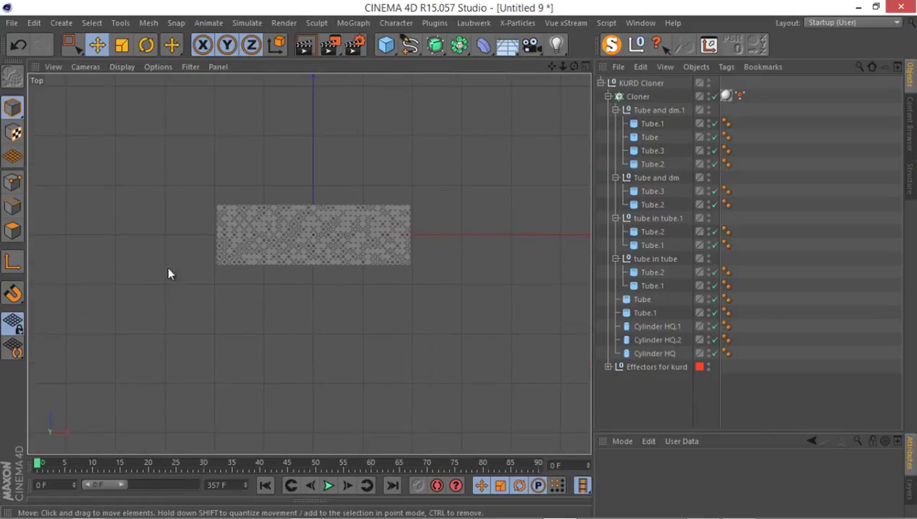
# Step: Start a Cubic spline in the Top view, placing a gently wavy row of points from right to left above the cloned tubes
pyautogui.moveTo(409, 45)
pyautogui.mouseDown()
pyautogui.moveTo(415, 76)
pyautogui.moveTo(502, 117)
pyautogui.moveTo(508, 107)
pyautogui.mouseUp()
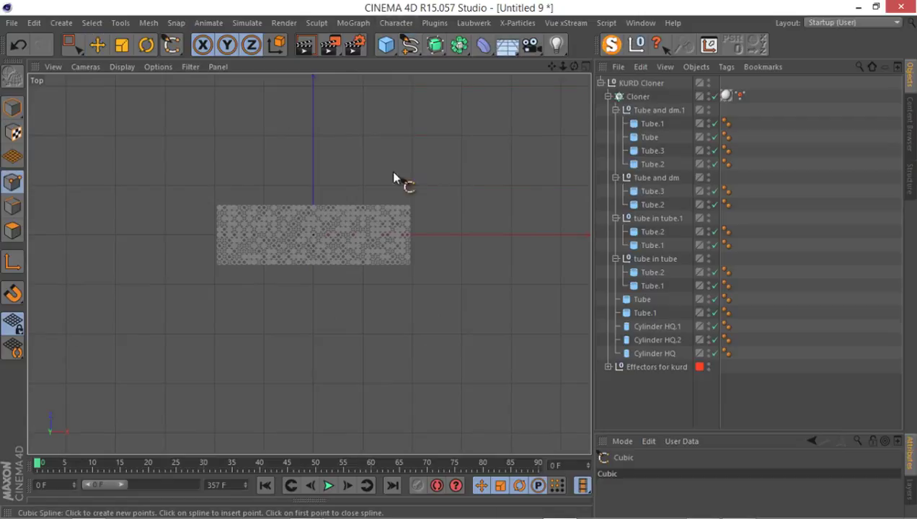
pyautogui.scroll(2, 375, 186)
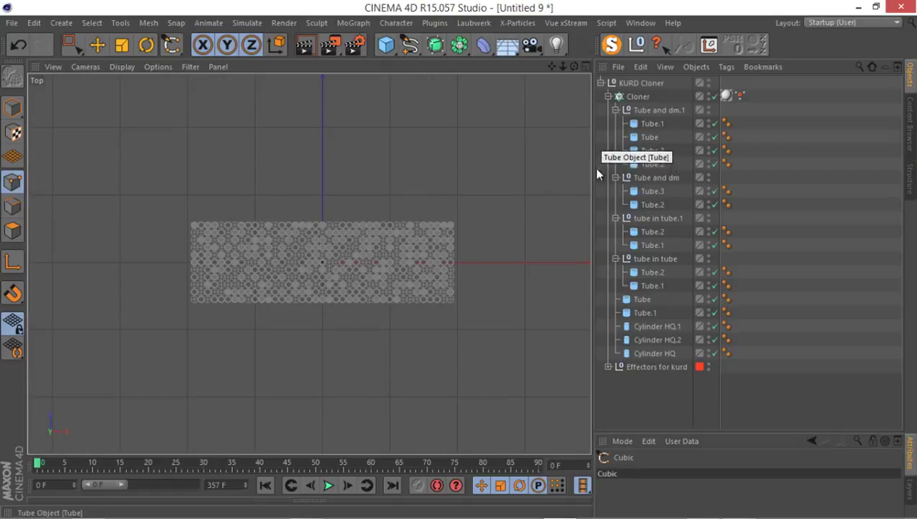
pyautogui.click(489, 171)
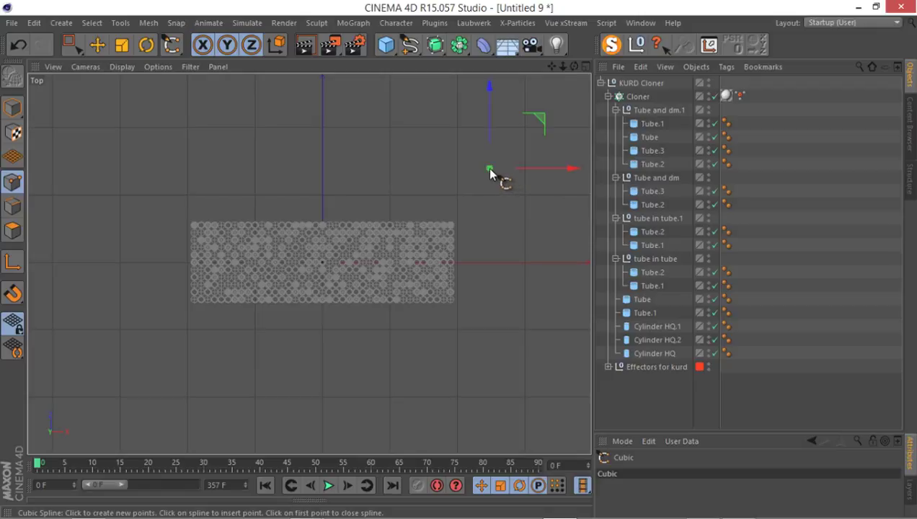
pyautogui.click(387, 183)
pyautogui.click(303, 171)
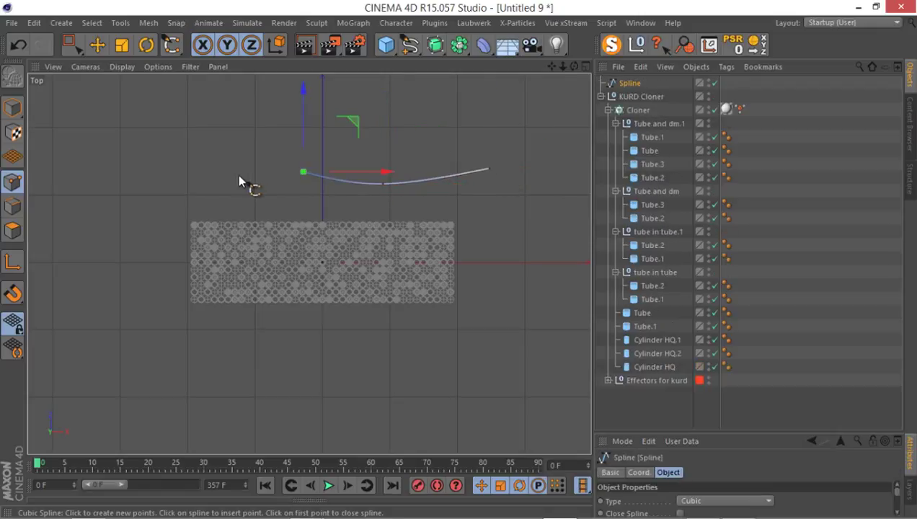
pyautogui.click(239, 176)
pyautogui.click(178, 181)
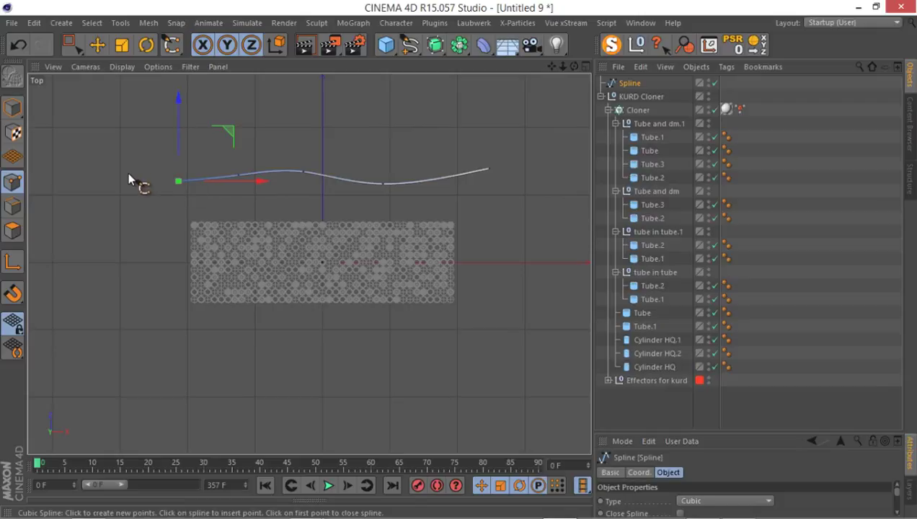
pyautogui.click(130, 176)
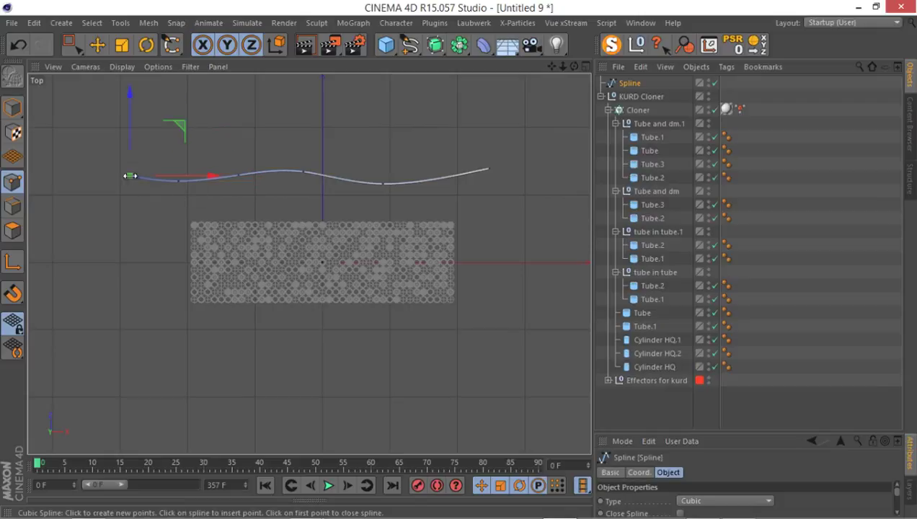
# Step: Continue the spline down the left side, beneath and up the right side of the tube block, and enable Close Spline
pyautogui.click(113, 333)
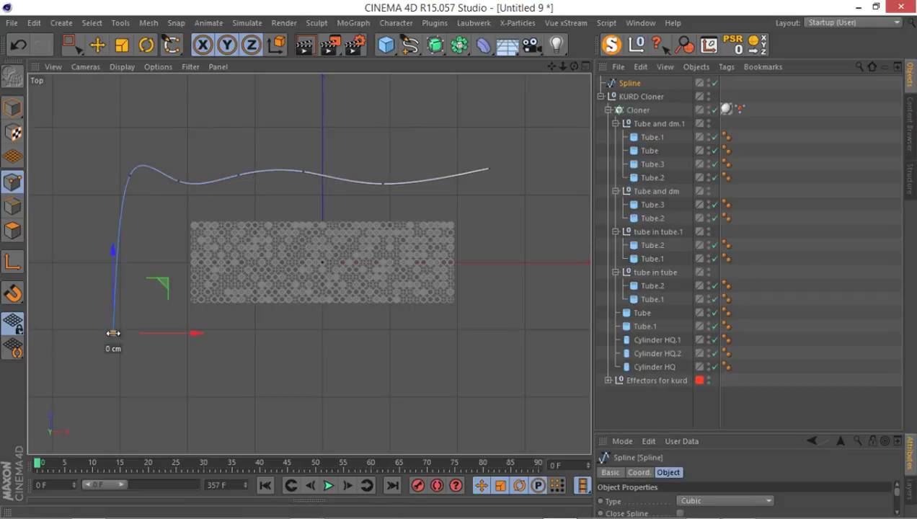
pyautogui.click(199, 322)
pyautogui.click(258, 339)
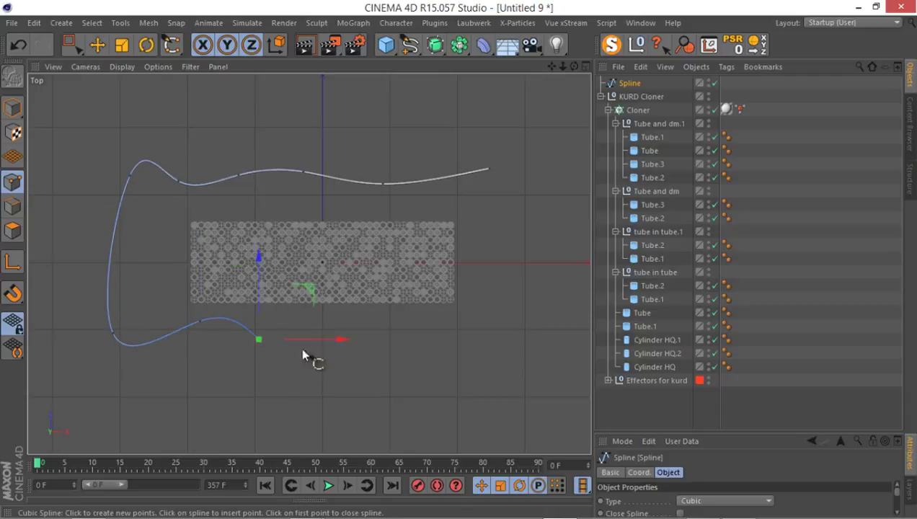
pyautogui.click(417, 351)
pyautogui.click(494, 323)
pyautogui.click(537, 318)
pyautogui.click(543, 244)
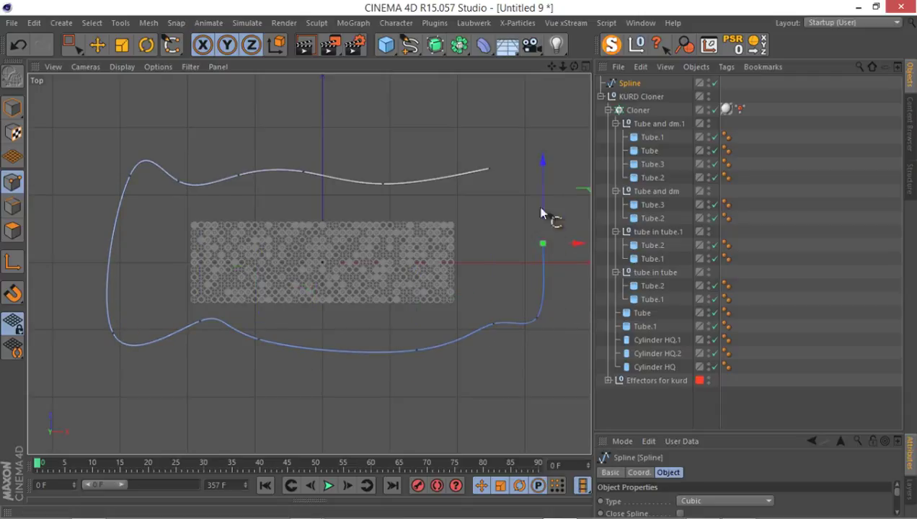
pyautogui.click(499, 204)
pyautogui.click(540, 165)
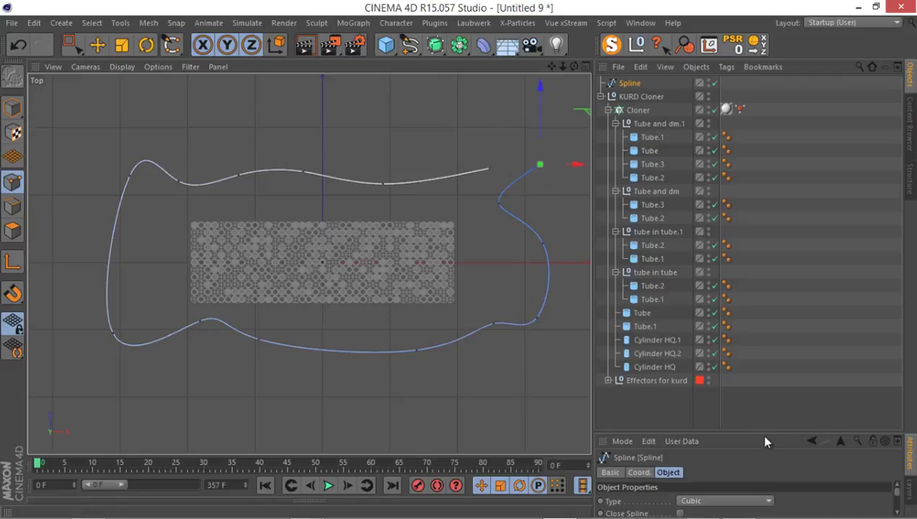
pyautogui.moveTo(763, 433); pyautogui.dragTo(757, 304)
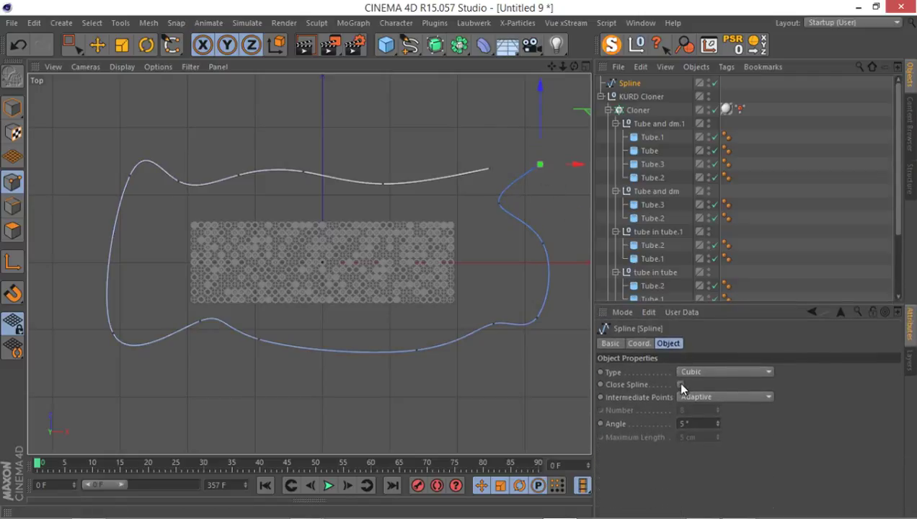
pyautogui.click(680, 384)
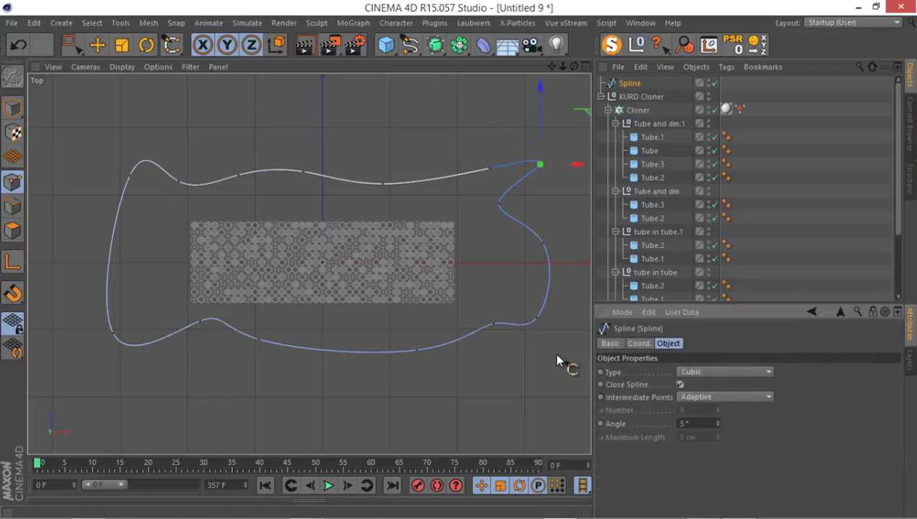
# Step: Move the spline's upper-left inner point upward and its lower-left and lower-right inner points downward to even out the outline
pyautogui.click(97, 45)
pyautogui.click(179, 181)
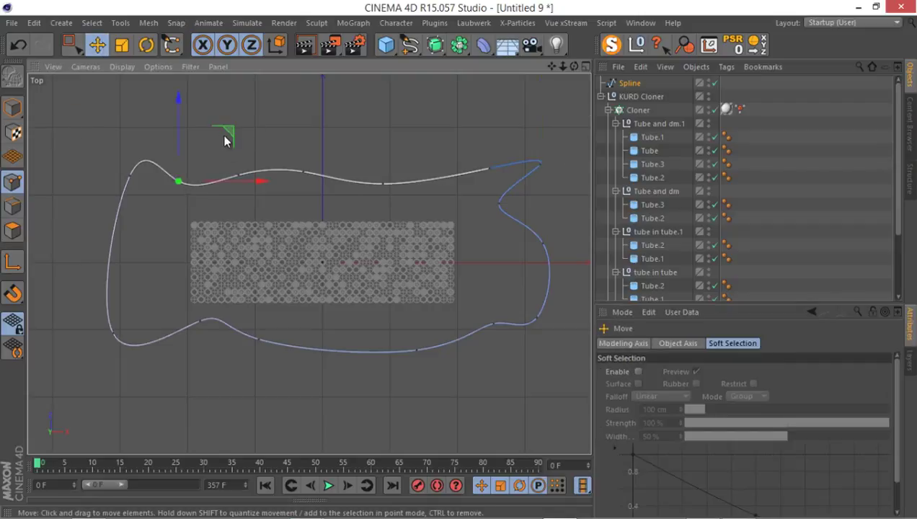
pyautogui.moveTo(223, 134); pyautogui.dragTo(235, 113)
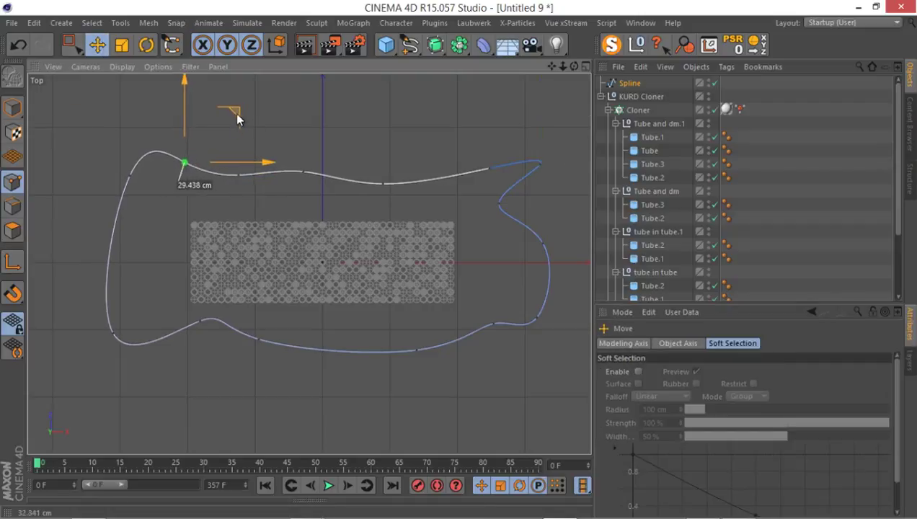
pyautogui.click(200, 322)
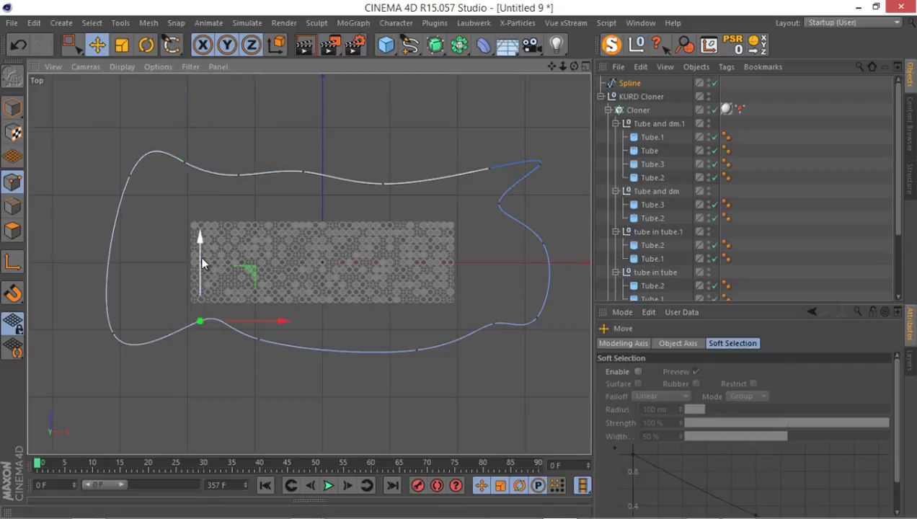
pyautogui.moveTo(201, 258); pyautogui.dragTo(208, 290)
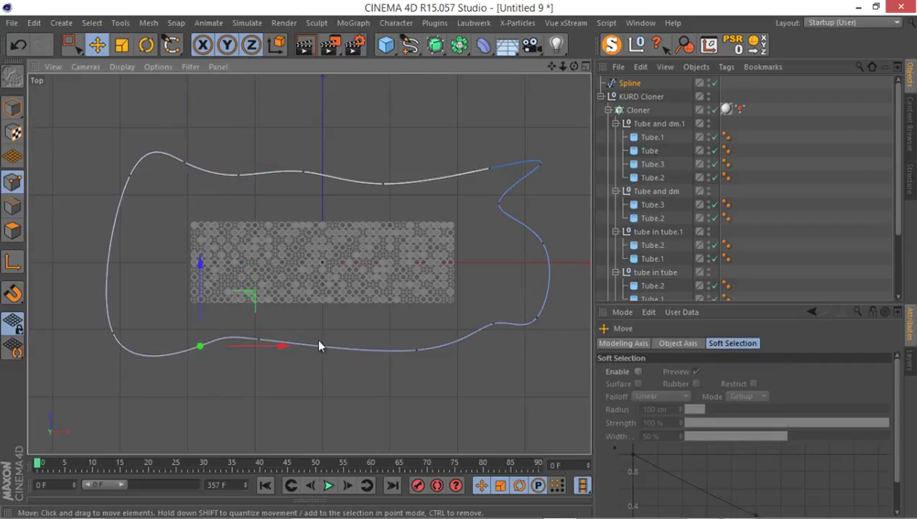
pyautogui.click(496, 326)
pyautogui.moveTo(541, 274); pyautogui.dragTo(544, 303)
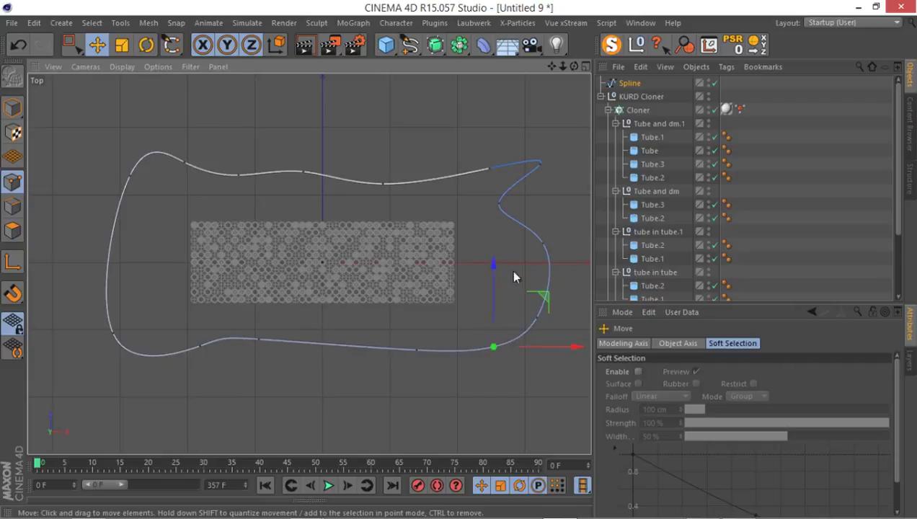
# Step: Pull the spline's right-hand notch outward, raise the dip along its upper side, and adjust both upper corner points to round the outline
pyautogui.click(498, 205)
pyautogui.moveTo(558, 205)
pyautogui.mouseDown()
pyautogui.moveTo(565, 209)
pyautogui.moveTo(457, 259)
pyautogui.moveTo(544, 206)
pyautogui.mouseUp()
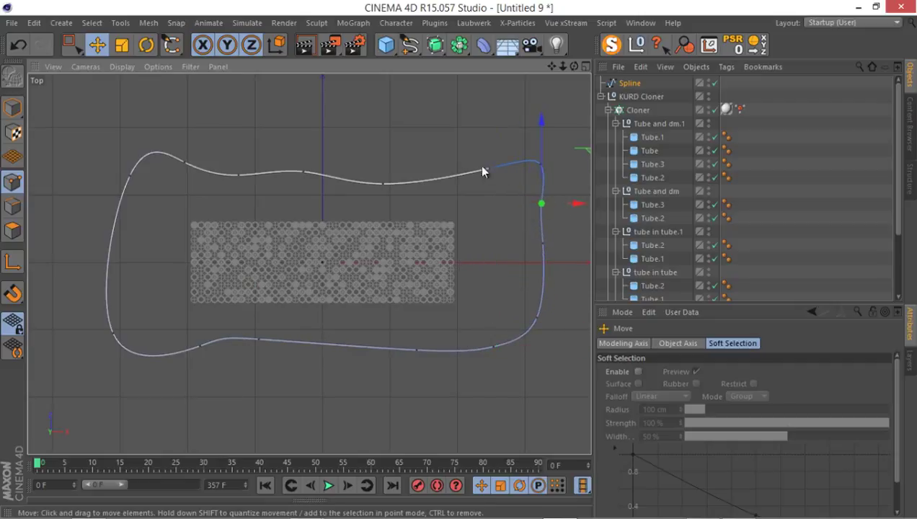
pyautogui.click(381, 183)
pyautogui.moveTo(384, 140)
pyautogui.mouseDown()
pyautogui.moveTo(386, 121)
pyautogui.moveTo(387, 129)
pyautogui.mouseUp()
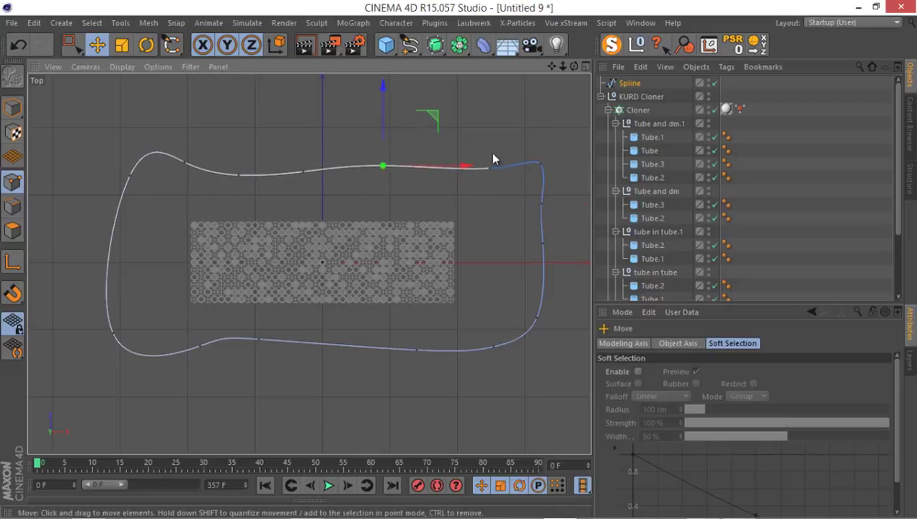
pyautogui.click(541, 165)
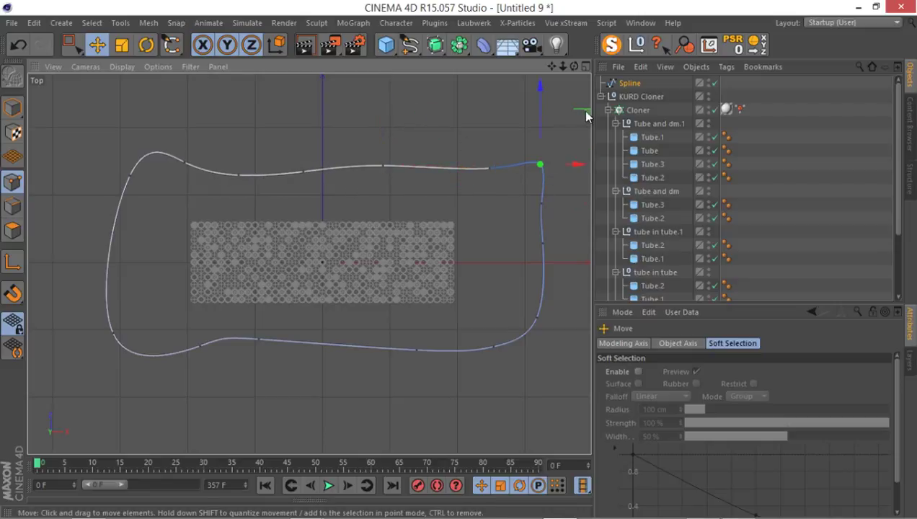
pyautogui.moveTo(586, 113); pyautogui.dragTo(568, 126)
pyautogui.click(130, 177)
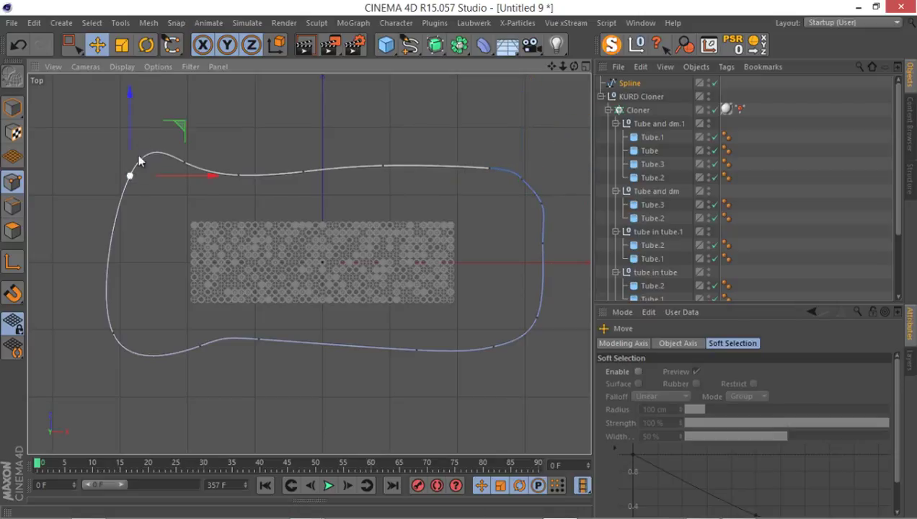
pyautogui.moveTo(181, 120); pyautogui.dragTo(157, 131)
# Step: Lower the points along the spline's lower-left side to smooth out the remaining bump
pyautogui.click(289, 357)
pyautogui.scroll(-2, 288, 357)
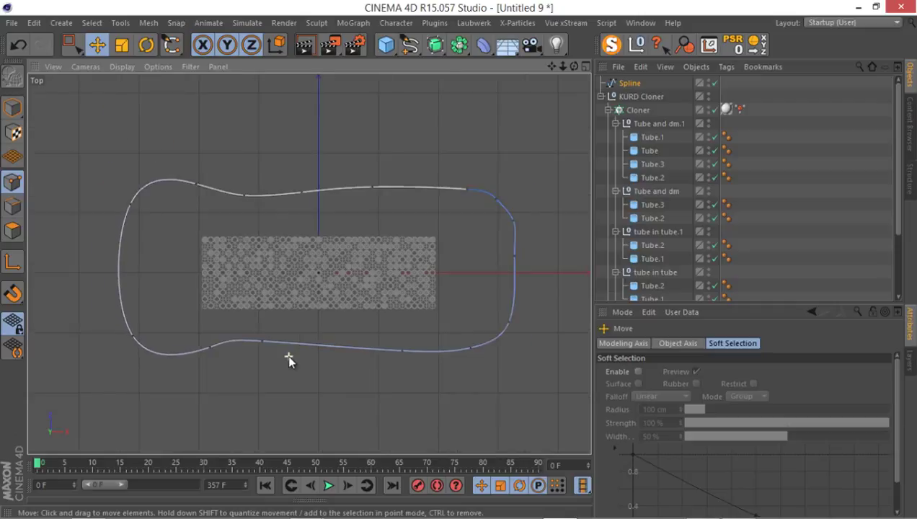
pyautogui.scroll(2, 287, 355)
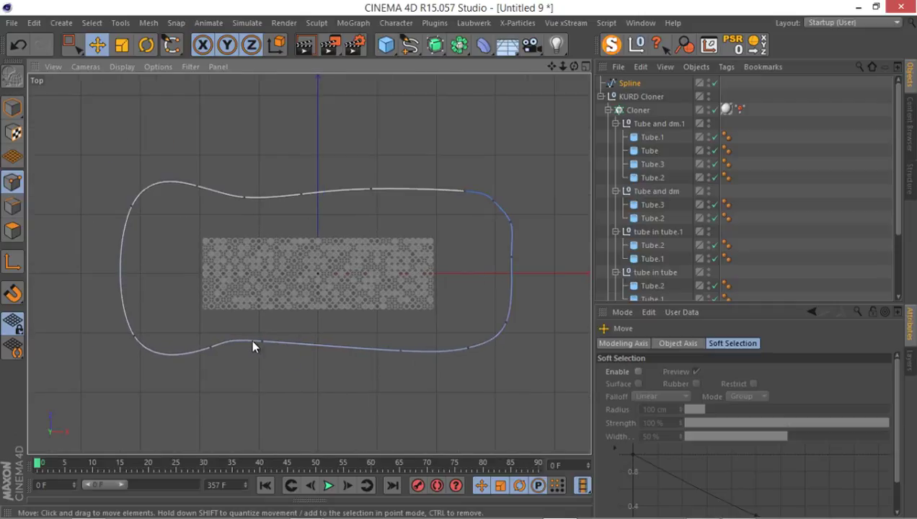
pyautogui.moveTo(263, 297); pyautogui.dragTo(273, 304)
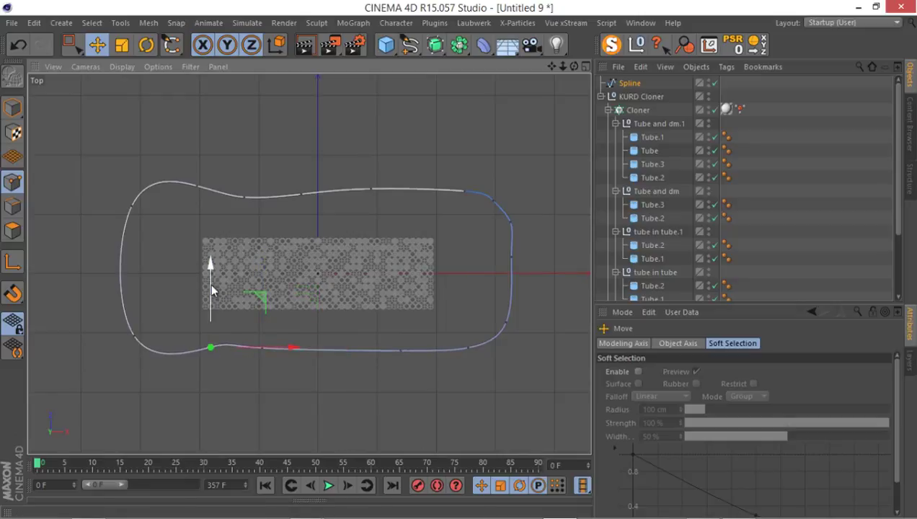
pyautogui.moveTo(211, 287); pyautogui.dragTo(251, 303)
# Step: Add a Polygon object in the perspective view and hide the collapsed KURD Cloner group in the editor and renderer
pyautogui.middleClick(330, 217)
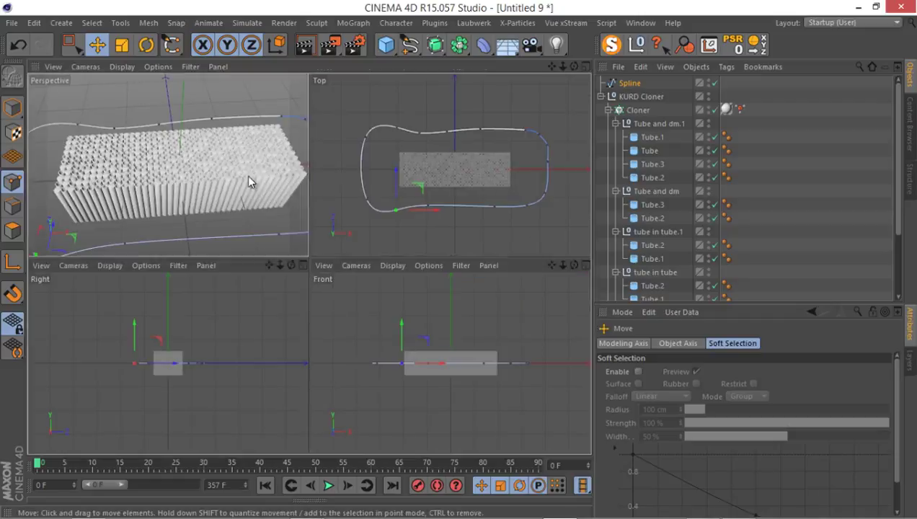
pyautogui.middleClick(250, 180)
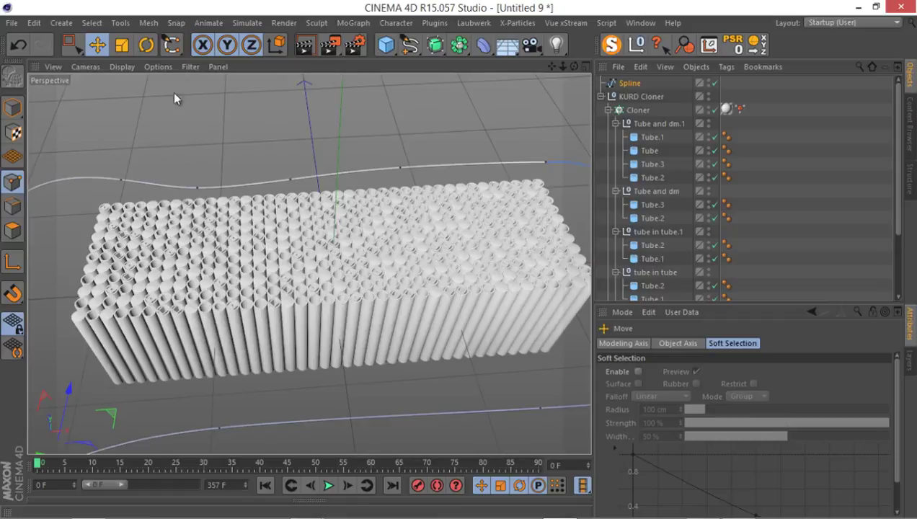
pyautogui.click(12, 107)
pyautogui.moveTo(386, 45); pyautogui.dragTo(587, 89)
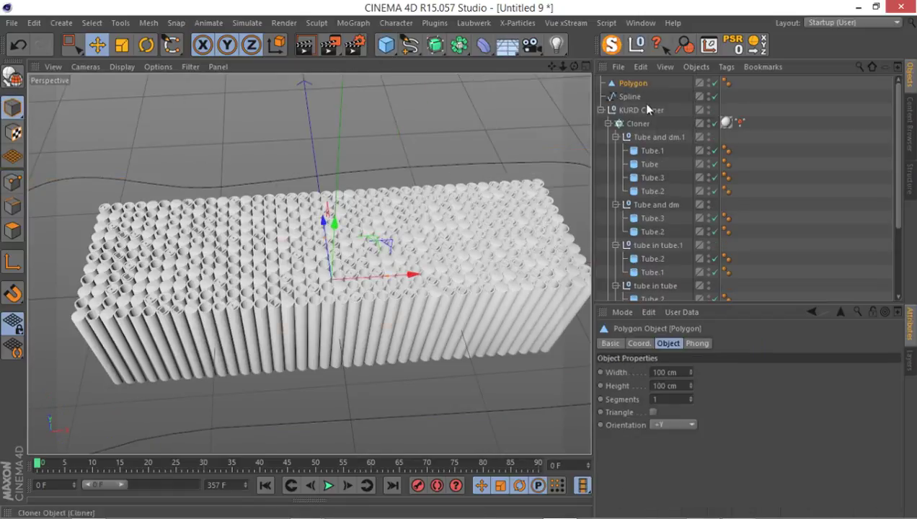
pyautogui.click(601, 110)
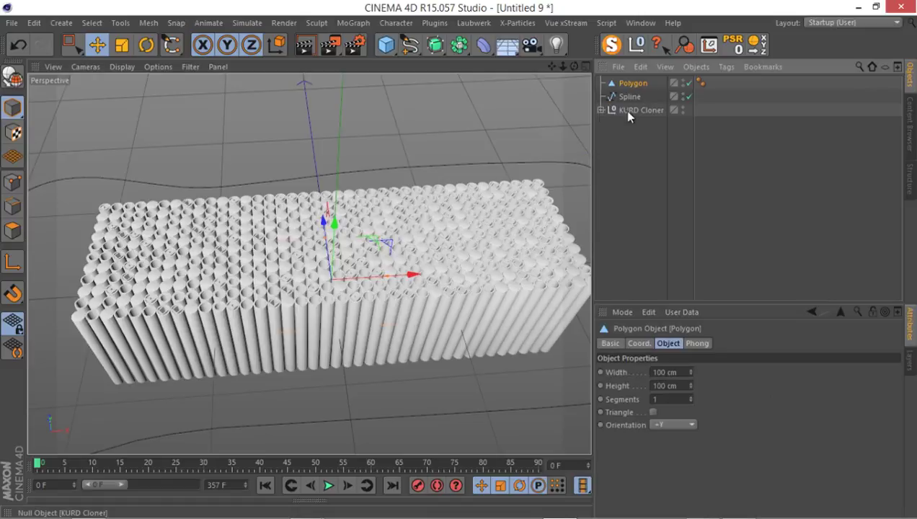
pyautogui.keyDown('ctrl'); pyautogui.click(682, 111); pyautogui.keyUp('ctrl')
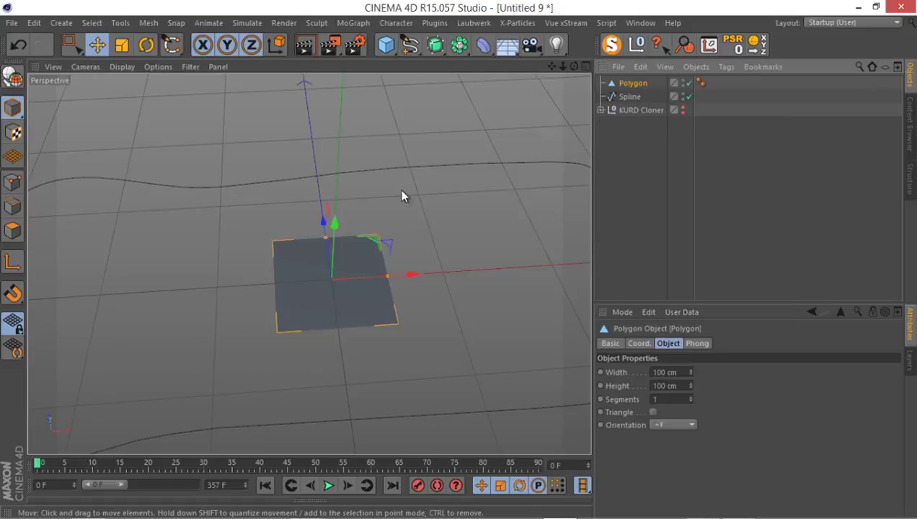
# Step: Orient the Polygon object upright so it faces along the Z axis, and make it editable
pyautogui.moveTo(331, 206)
pyautogui.keyDown('alt'); pyautogui.mouseDown(button='right')
pyautogui.moveTo(345, 183)
pyautogui.moveTo(336, 212)
pyautogui.mouseUp(button='right'); pyautogui.keyUp('alt')
pyautogui.keyDown('alt'); pyautogui.moveTo(336, 212); pyautogui.dragTo(404, 180); pyautogui.keyUp('alt')
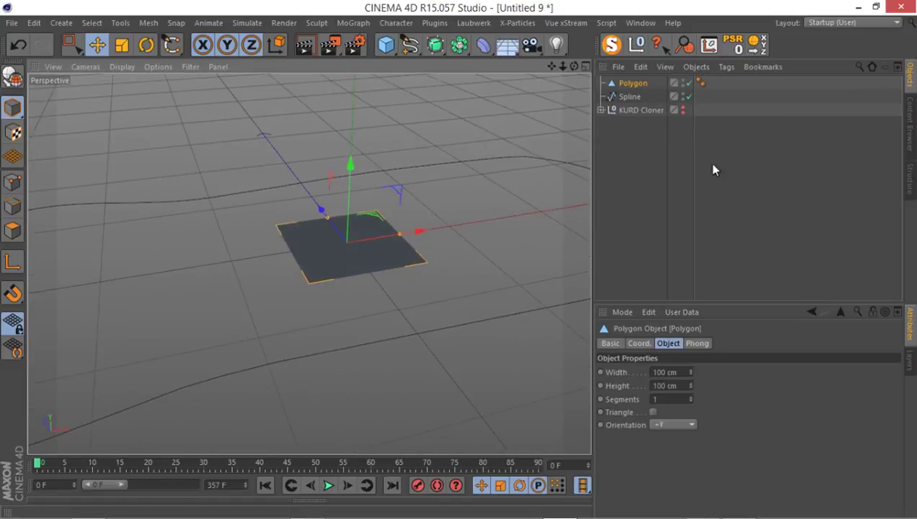
pyautogui.click(669, 425)
pyautogui.click(668, 493)
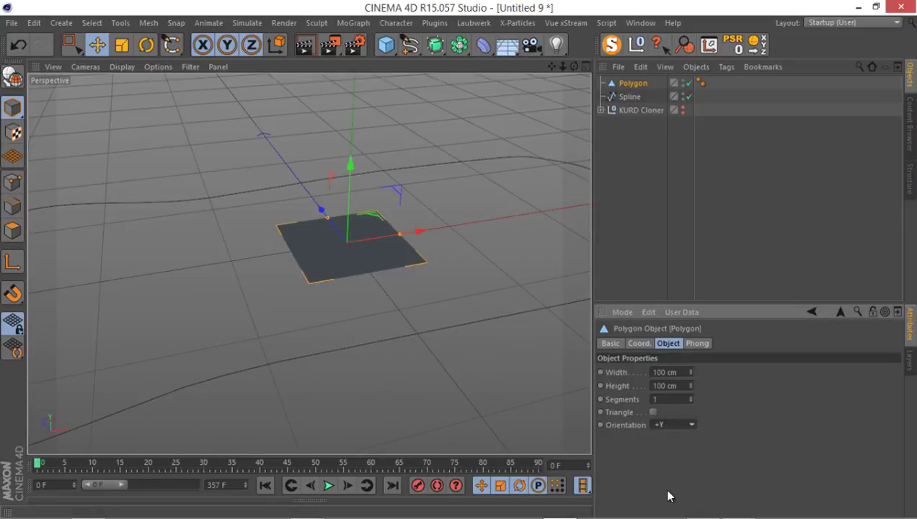
pyautogui.keyDown('alt'); pyautogui.moveTo(385, 240); pyautogui.dragTo(299, 315); pyautogui.keyUp('alt')
pyautogui.press('c')
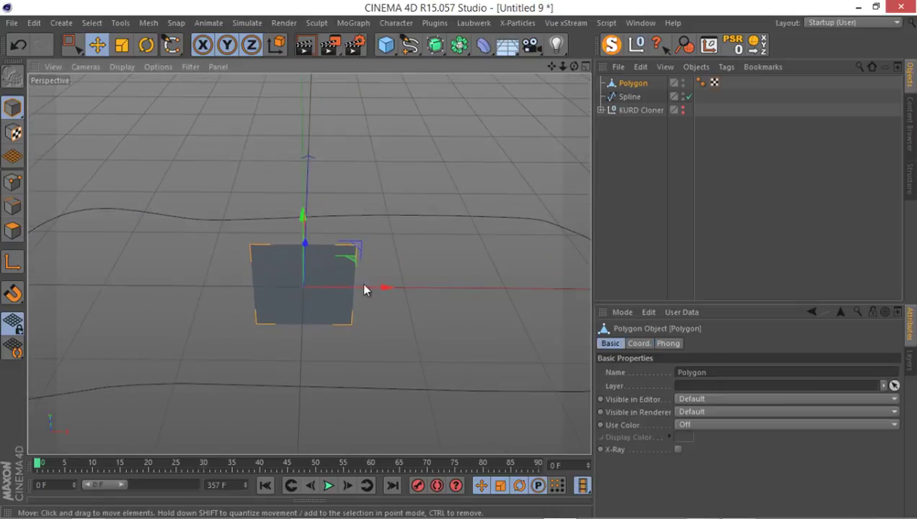
pyautogui.keyDown('alt'); pyautogui.moveTo(362, 288); pyautogui.dragTo(346, 261, button='right'); pyautogui.keyUp('alt')
pyautogui.keyDown('alt'); pyautogui.moveTo(256, 256); pyautogui.dragTo(323, 258, button='middle'); pyautogui.keyUp('alt')
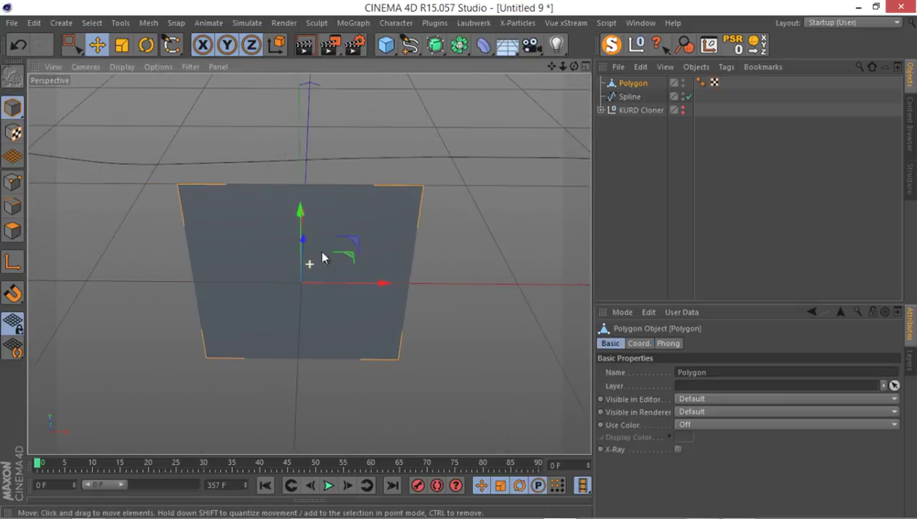
# Step: Slice the Polygon in point mode with a series of crossing straight Knife cuts at varied diagonal angles
pyautogui.click(12, 182)
pyautogui.keyDown('alt'); pyautogui.moveTo(183, 231); pyautogui.dragTo(199, 143); pyautogui.keyUp('alt')
pyautogui.rightClick(199, 143)
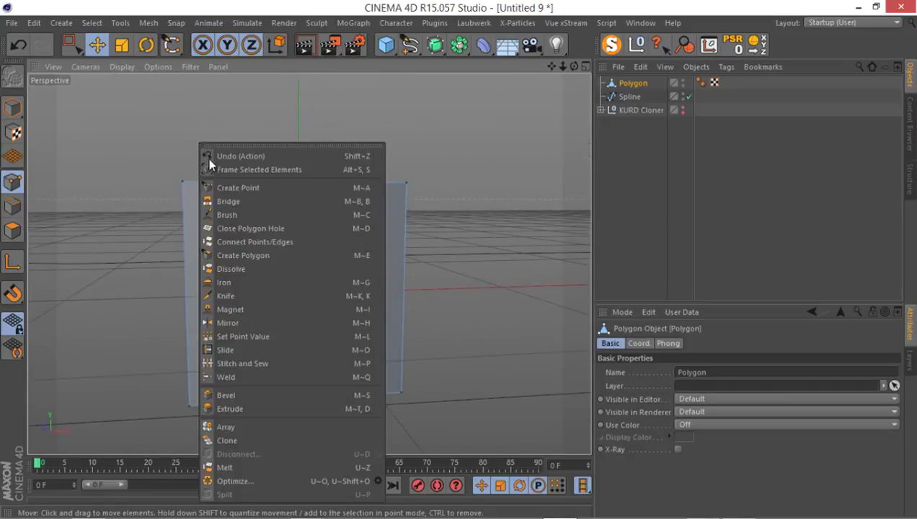
pyautogui.click(238, 296)
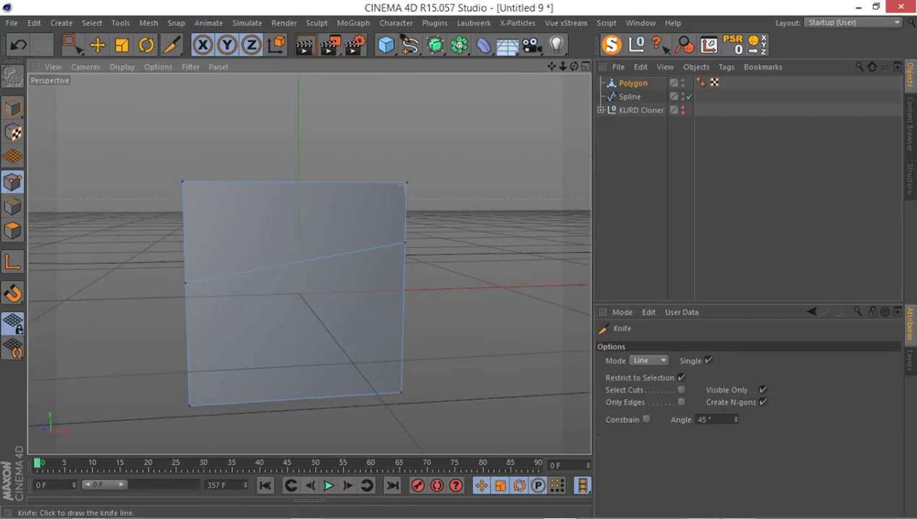
pyautogui.moveTo(375, 137); pyautogui.dragTo(146, 296)
pyautogui.moveTo(143, 228); pyautogui.dragTo(468, 295)
pyautogui.moveTo(367, 160); pyautogui.dragTo(341, 251)
pyautogui.moveTo(355, 182); pyautogui.dragTo(311, 417)
pyautogui.moveTo(179, 359); pyautogui.dragTo(575, 282)
pyautogui.moveTo(408, 189); pyautogui.dragTo(265, 345)
pyautogui.moveTo(385, 242); pyautogui.dragTo(163, 359)
# Step: Undo the last faulty Knife cuts and slice the Polygon with two nearly horizontal and two steep lines
pyautogui.hotkey('ctrl', 'z')
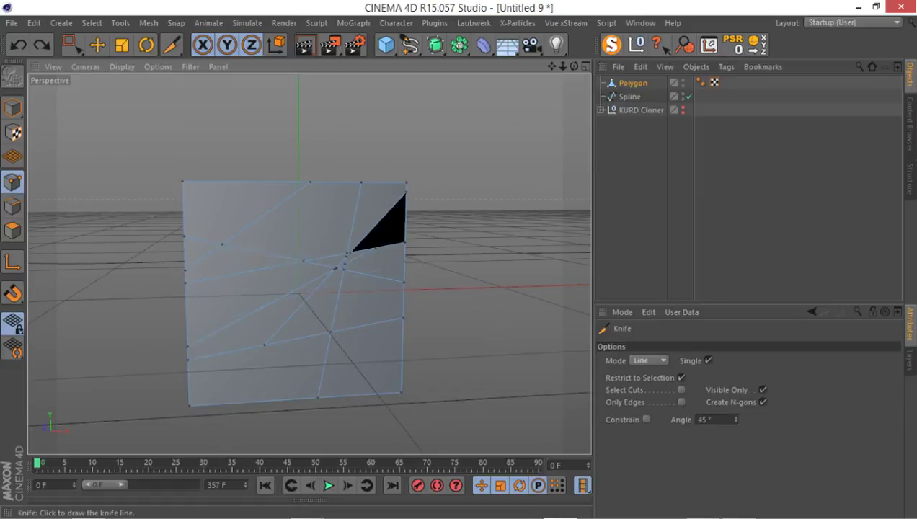
pyautogui.hotkey('ctrl', 'z')
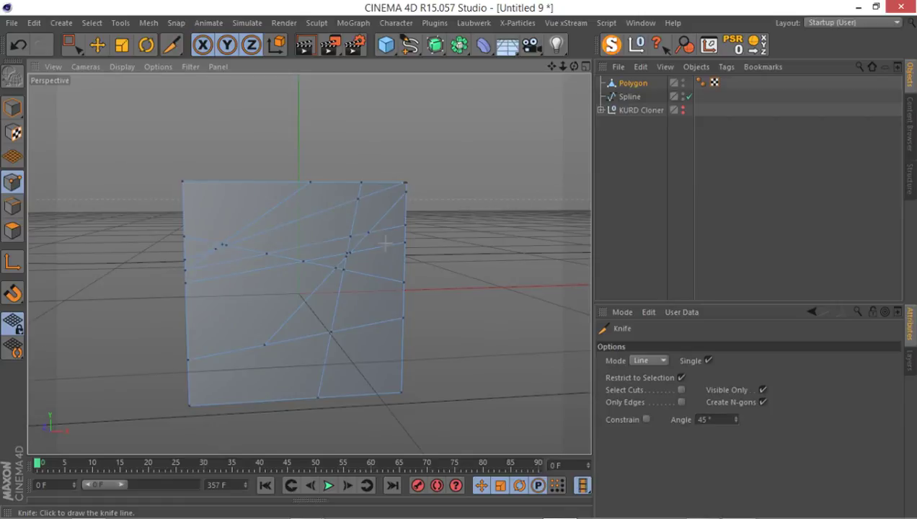
pyautogui.moveTo(136, 311); pyautogui.dragTo(511, 292)
pyautogui.moveTo(117, 379); pyautogui.dragTo(661, 318)
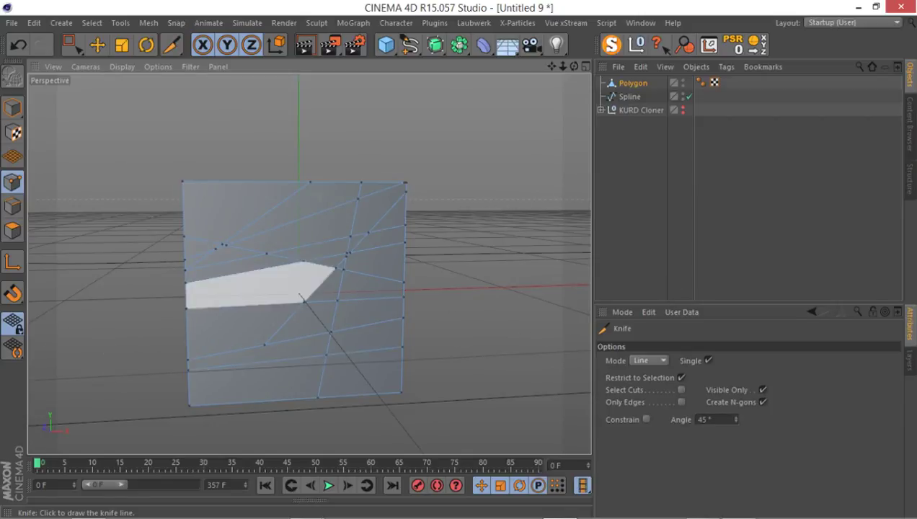
pyautogui.moveTo(311, 144); pyautogui.dragTo(209, 414)
pyautogui.scroll(-2, 261, 310)
pyautogui.moveTo(256, 162); pyautogui.dragTo(255, 428)
# Step: Add a steep cut and diagonal cuts across the Polygon in the front view with the Knife
pyautogui.middleClick(303, 335)
pyautogui.middleClick(419, 367)
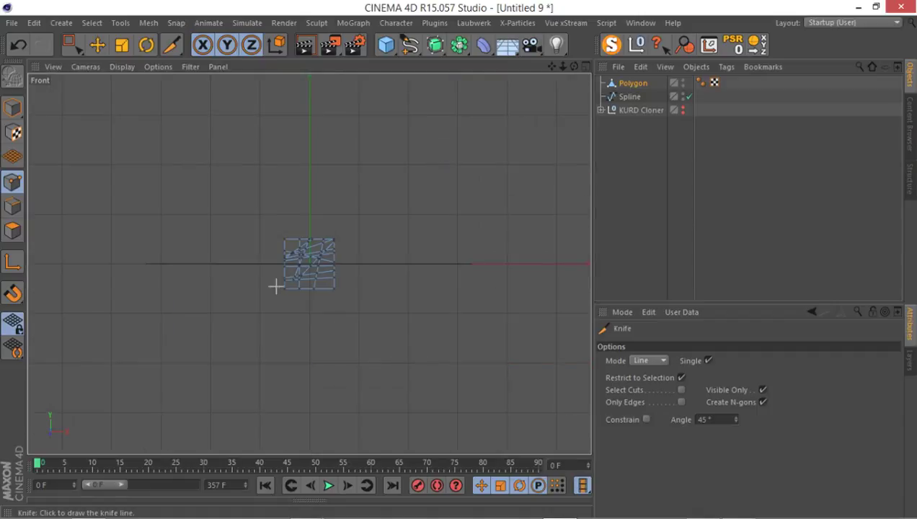
pyautogui.scroll(4, 297, 259)
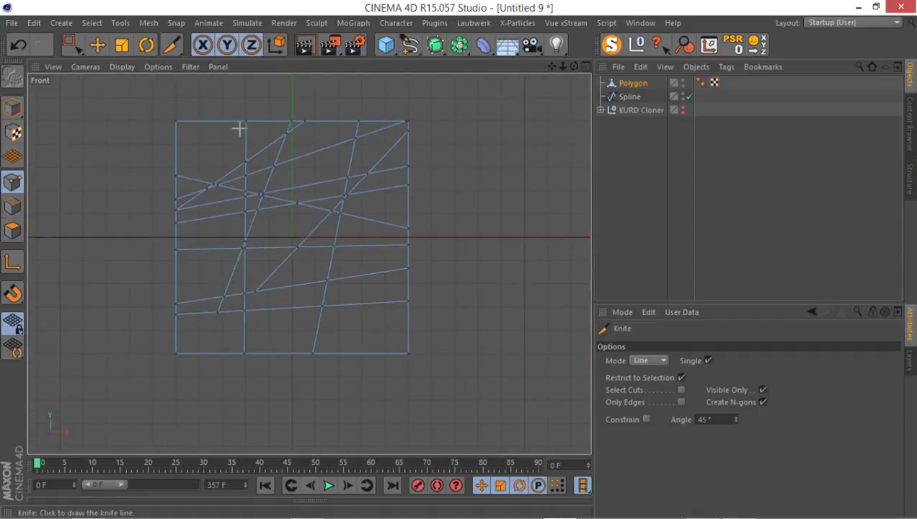
pyautogui.moveTo(240, 103); pyautogui.dragTo(209, 448)
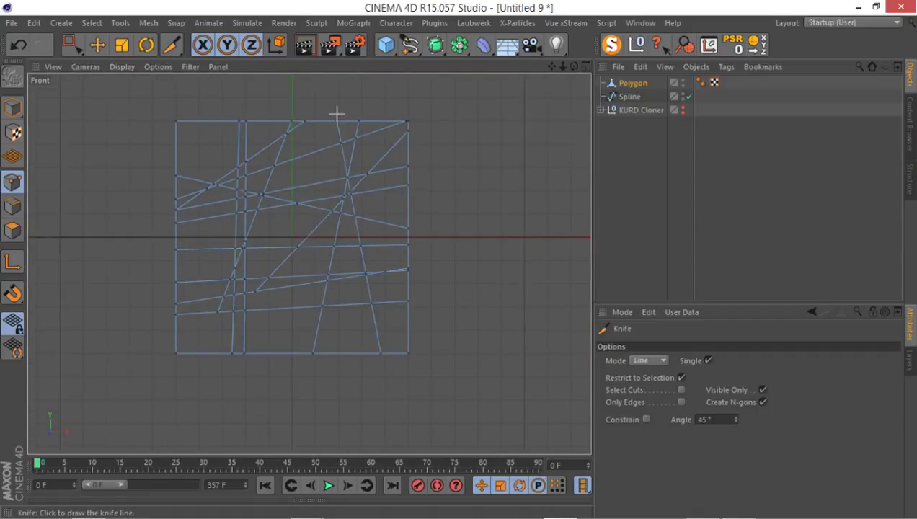
pyautogui.moveTo(508, 168); pyautogui.dragTo(134, 349)
pyautogui.scroll(-4, 299, 248)
pyautogui.moveTo(229, 232); pyautogui.dragTo(362, 262)
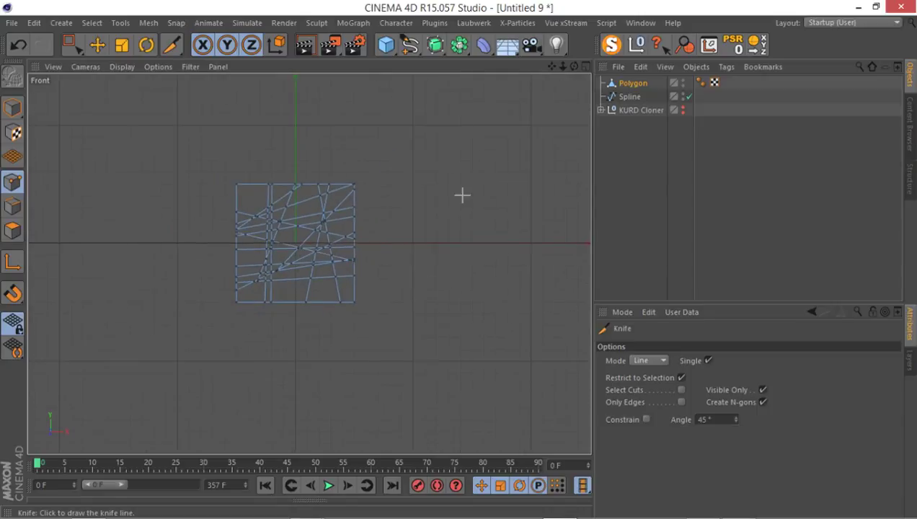
# Step: Cut the Polygon with more criss-crossing diagonal and near-vertical Knife lines, concentrated on its upper-left area
pyautogui.moveTo(422, 150); pyautogui.dragTo(252, 393)
pyautogui.moveTo(180, 287); pyautogui.dragTo(398, 174)
pyautogui.moveTo(291, 406); pyautogui.dragTo(275, 173)
pyautogui.moveTo(244, 411); pyautogui.dragTo(281, 163)
pyautogui.moveTo(127, 320); pyautogui.dragTo(374, 168)
pyautogui.moveTo(189, 217); pyautogui.dragTo(409, 181)
pyautogui.moveTo(340, 156); pyautogui.dragTo(207, 258)
pyautogui.moveTo(263, 166)
pyautogui.mouseDown()
pyautogui.moveTo(217, 241)
pyautogui.moveTo(246, 239)
pyautogui.mouseUp()
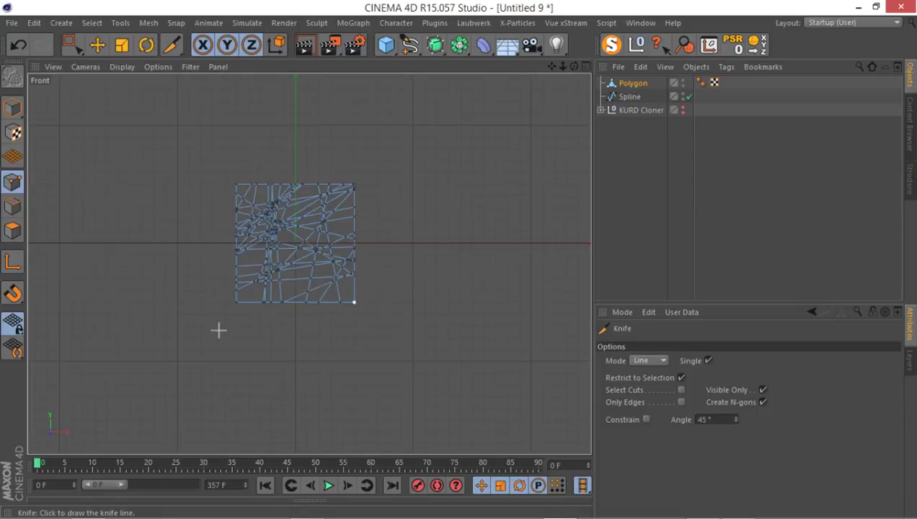
# Step: Add near-horizontal Knife cuts through the Polygon's middle and lower half, plus steep diagonals rising toward its upper right
pyautogui.moveTo(220, 319); pyautogui.dragTo(388, 258)
pyautogui.moveTo(163, 260); pyautogui.dragTo(498, 245)
pyautogui.moveTo(261, 303); pyautogui.dragTo(393, 287)
pyautogui.moveTo(147, 292)
pyautogui.mouseDown()
pyautogui.moveTo(320, 273)
pyautogui.moveTo(364, 293)
pyautogui.mouseUp()
pyautogui.moveTo(272, 318); pyautogui.dragTo(344, 185)
pyautogui.moveTo(266, 347); pyautogui.dragTo(328, 143)
pyautogui.moveTo(299, 327); pyautogui.dragTo(356, 119)
pyautogui.moveTo(378, 162); pyautogui.dragTo(92, 382)
# Step: Finish fragmenting the Polygon in the perspective view with Knife cuts along its upper-left area and lower edge
pyautogui.middleClick(267, 281)
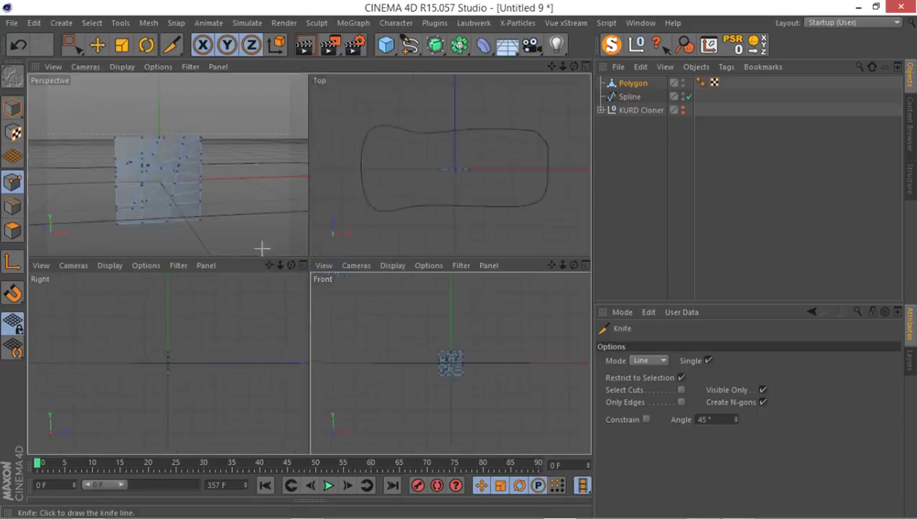
pyautogui.middleClick(262, 249)
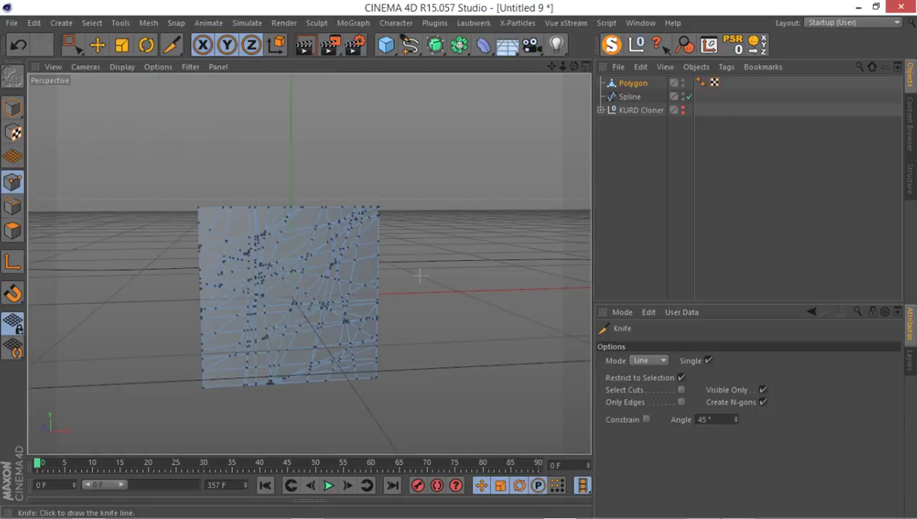
pyautogui.moveTo(410, 261); pyautogui.dragTo(181, 310)
pyautogui.moveTo(310, 178); pyautogui.dragTo(282, 261)
pyautogui.moveTo(166, 234); pyautogui.dragTo(301, 208)
pyautogui.moveTo(200, 250); pyautogui.dragTo(471, 202)
pyautogui.moveTo(189, 408); pyautogui.dragTo(349, 323)
pyautogui.moveTo(142, 390)
pyautogui.mouseDown()
pyautogui.moveTo(317, 348)
pyautogui.moveTo(375, 349)
pyautogui.mouseUp()
pyautogui.moveTo(263, 393); pyautogui.dragTo(400, 364)
pyautogui.moveTo(110, 365)
pyautogui.mouseDown()
pyautogui.moveTo(301, 385)
pyautogui.moveTo(395, 383)
pyautogui.mouseUp()
# Step: Return to model mode and hide the grid in the perspective view
pyautogui.click(14, 111)
pyautogui.keyDown('alt'); pyautogui.moveTo(352, 169); pyautogui.dragTo(292, 278, button='right'); pyautogui.keyUp('alt')
pyautogui.keyDown('alt'); pyautogui.moveTo(308, 264); pyautogui.dragTo(297, 301); pyautogui.keyUp('alt')
pyautogui.keyDown('alt'); pyautogui.moveTo(329, 298); pyautogui.dragTo(294, 344, button='middle'); pyautogui.keyUp('alt')
pyautogui.keyDown('alt'); pyautogui.moveTo(305, 234); pyautogui.dragTo(261, 280, button='middle'); pyautogui.keyUp('alt')
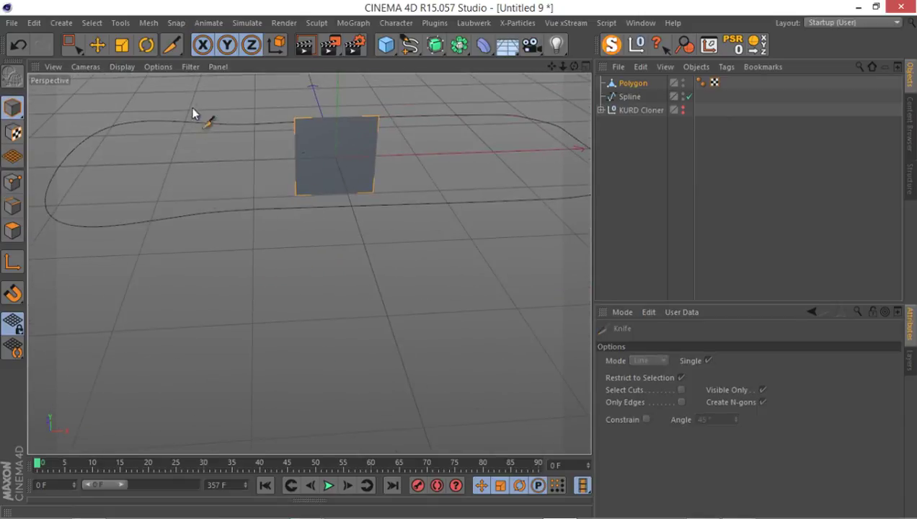
pyautogui.click(189, 69)
pyautogui.click(250, 264)
pyautogui.keyDown('alt'); pyautogui.moveTo(305, 264); pyautogui.dragTo(303, 247); pyautogui.keyUp('alt')
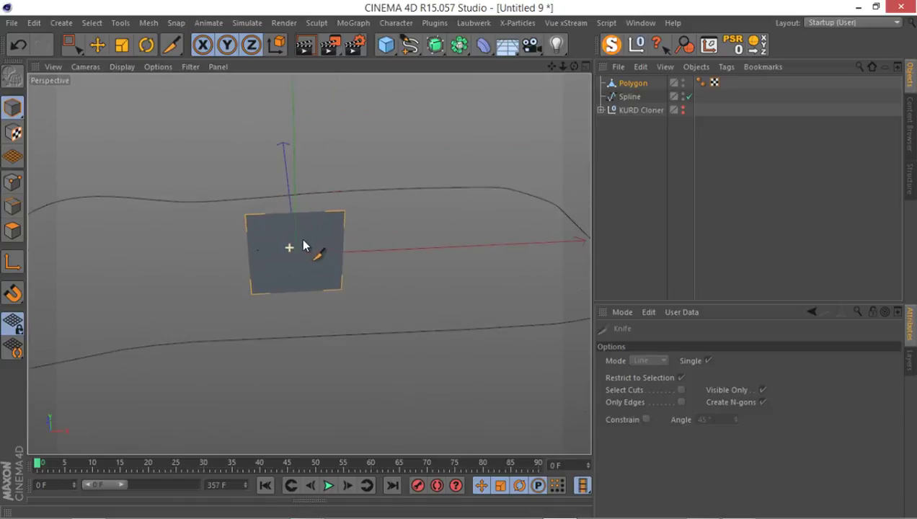
# Step: Add a Null as the parent of the Polygon object
pyautogui.rightClick(618, 87)
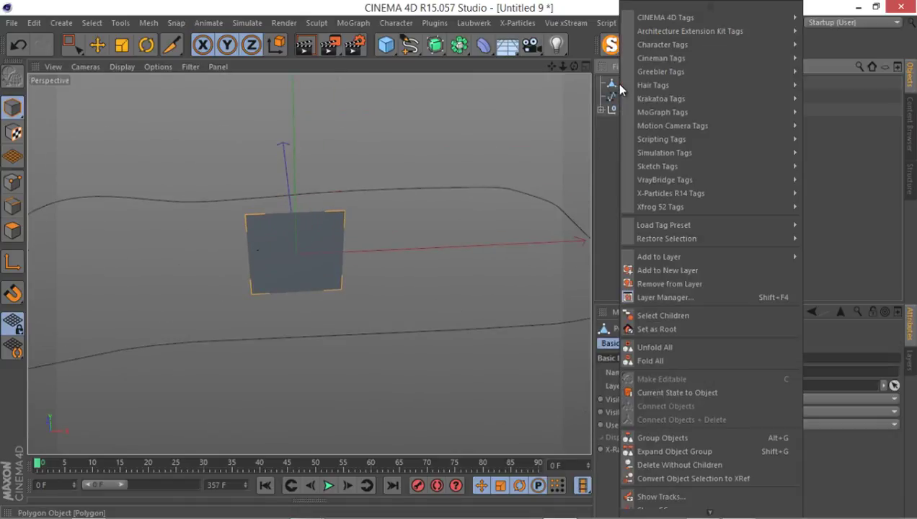
pyautogui.click(619, 85)
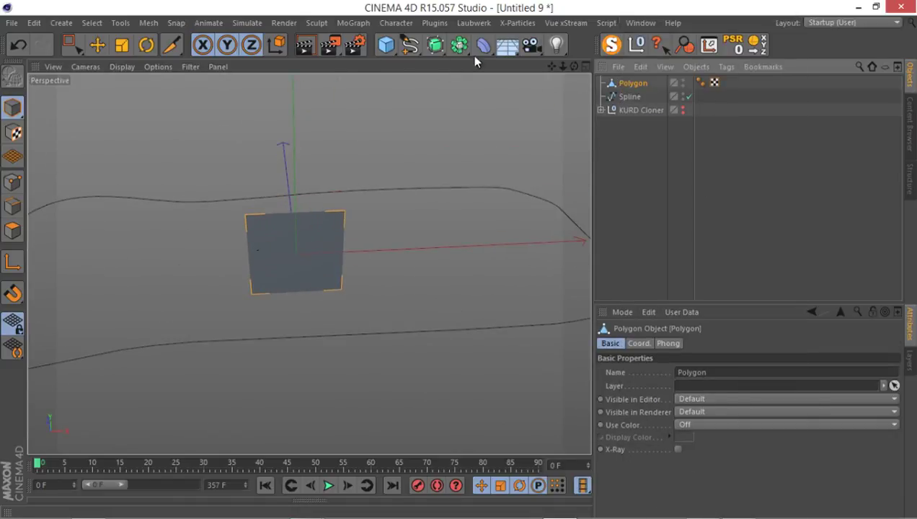
pyautogui.keyDown('alt'); pyautogui.click(634, 49); pyautogui.keyUp('alt')
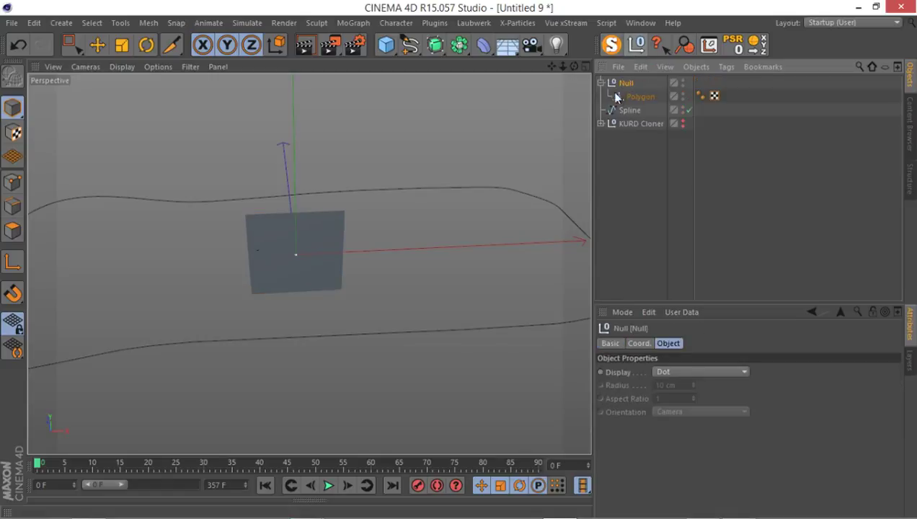
pyautogui.keyDown('alt'); pyautogui.moveTo(282, 274); pyautogui.dragTo(451, 279); pyautogui.keyUp('alt')
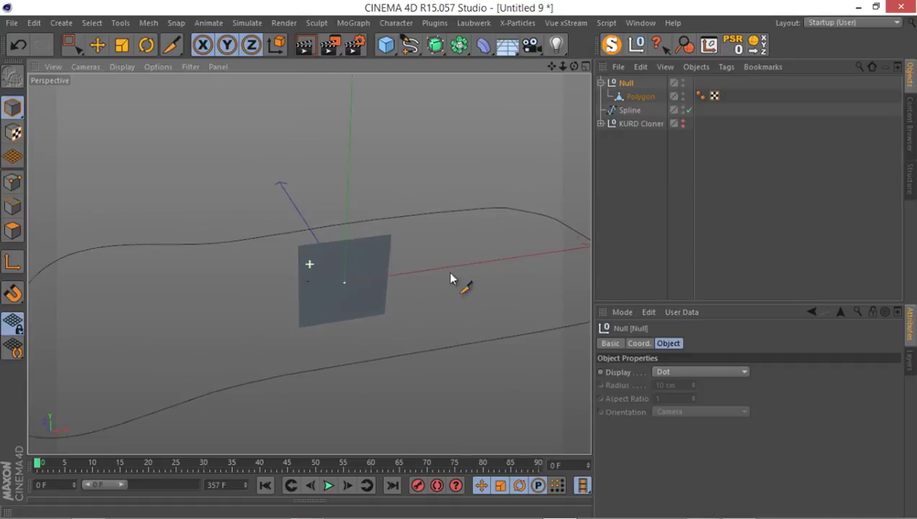
# Step: Give the Null an Align to Spline tag with Spline as its path and Tangential enabled
pyautogui.rightClick(622, 84)
pyautogui.moveTo(636, 19)
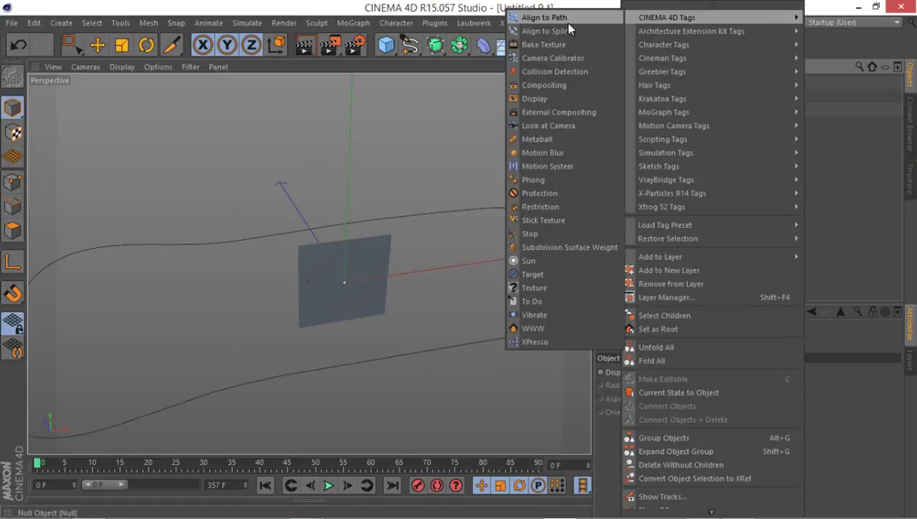
pyautogui.click(564, 30)
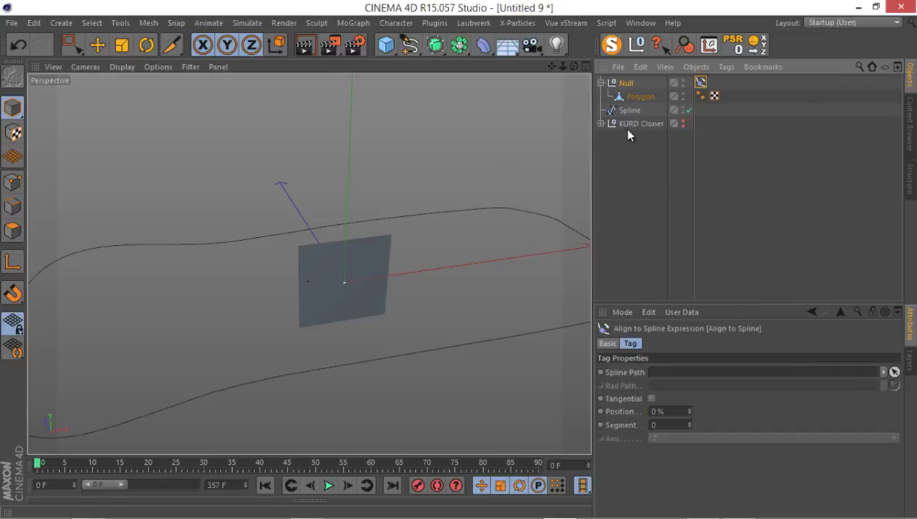
pyautogui.moveTo(694, 303); pyautogui.dragTo(690, 373)
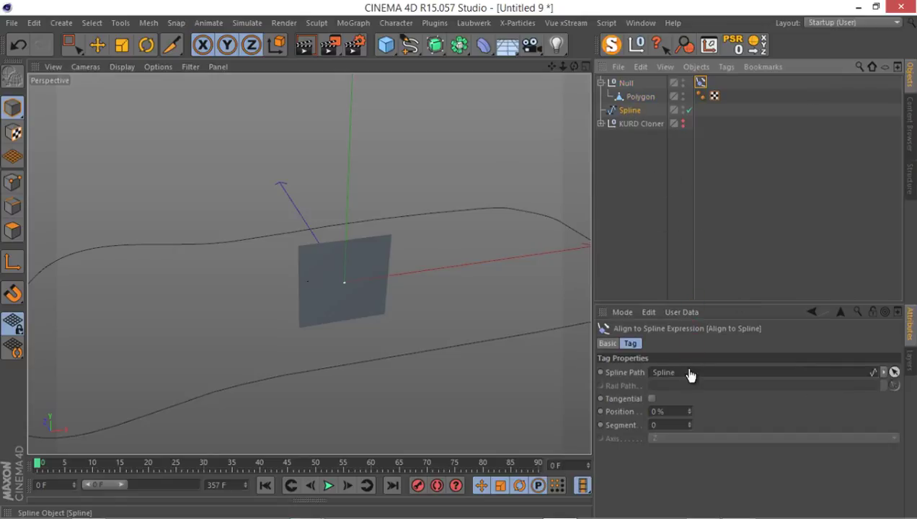
pyautogui.click(659, 399)
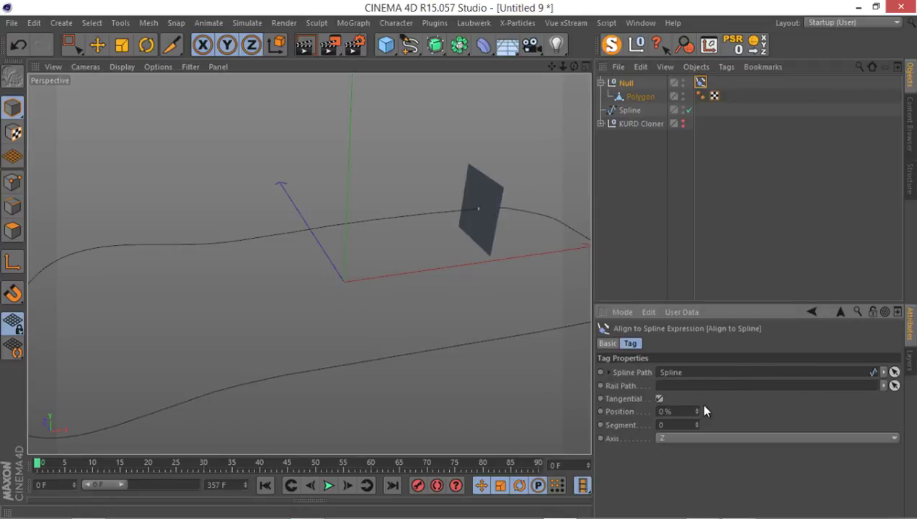
# Step: Test the tag's Position along the spline, return it to 0 %, and extend the preview range to 357 F
pyautogui.moveTo(696, 415); pyautogui.dragTo(698, 420)
pyautogui.moveTo(693, 412); pyautogui.dragTo(697, 413)
pyautogui.moveTo(127, 485); pyautogui.dragTo(267, 488)
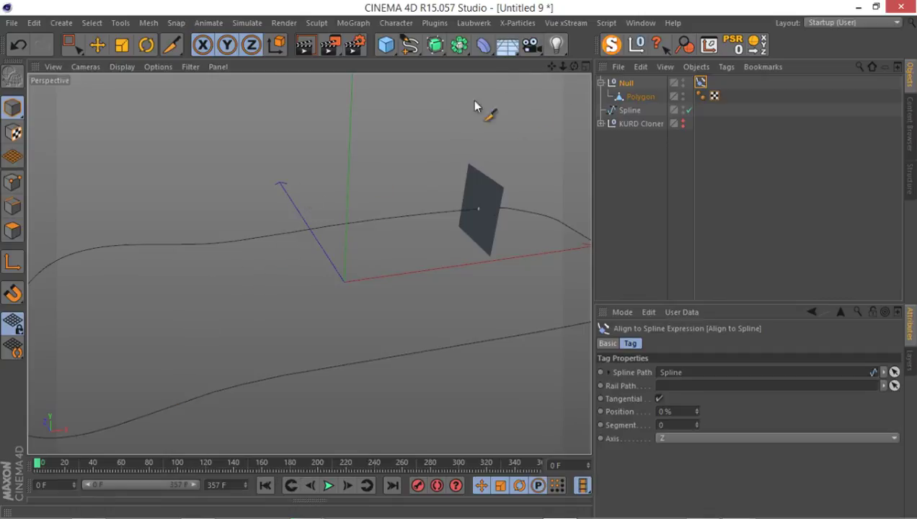
# Step: Switch to the 0501.c4d project, scrub its animation back to frame 0, and return to Untitled 9
pyautogui.click(638, 22)
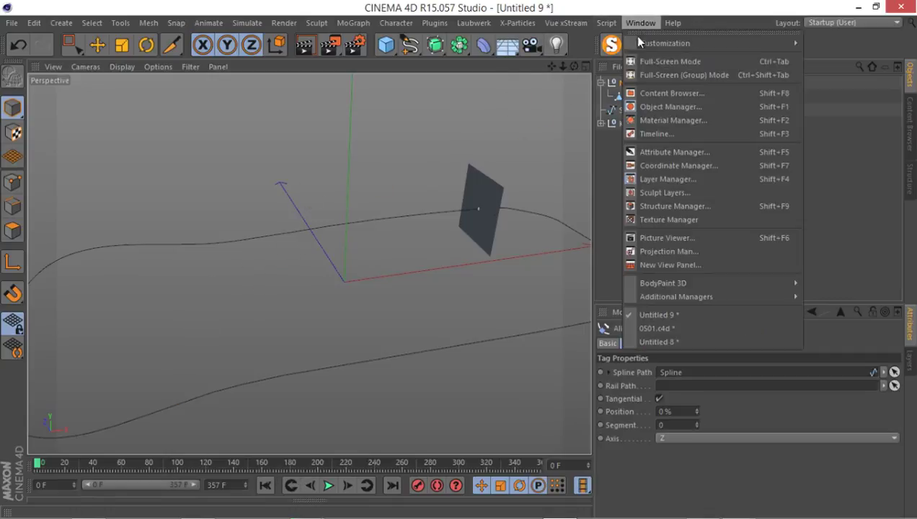
pyautogui.click(721, 329)
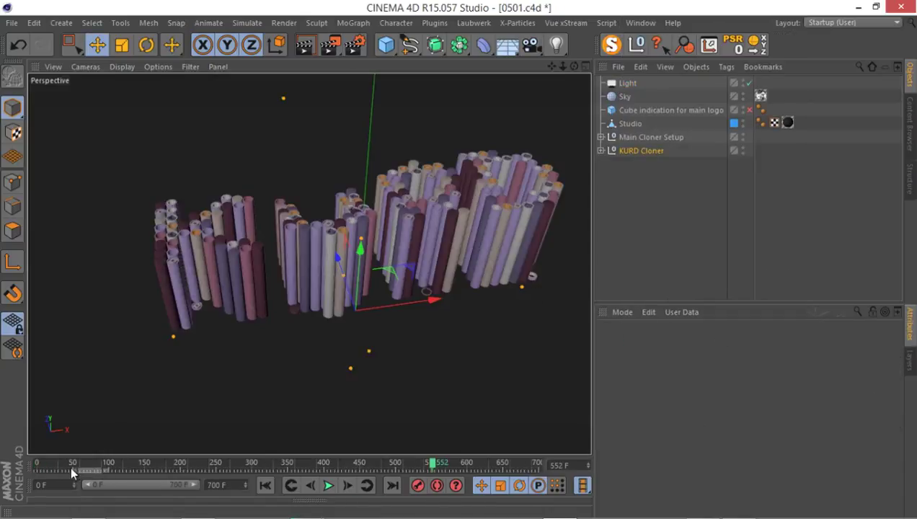
pyautogui.moveTo(65, 467); pyautogui.dragTo(21, 466)
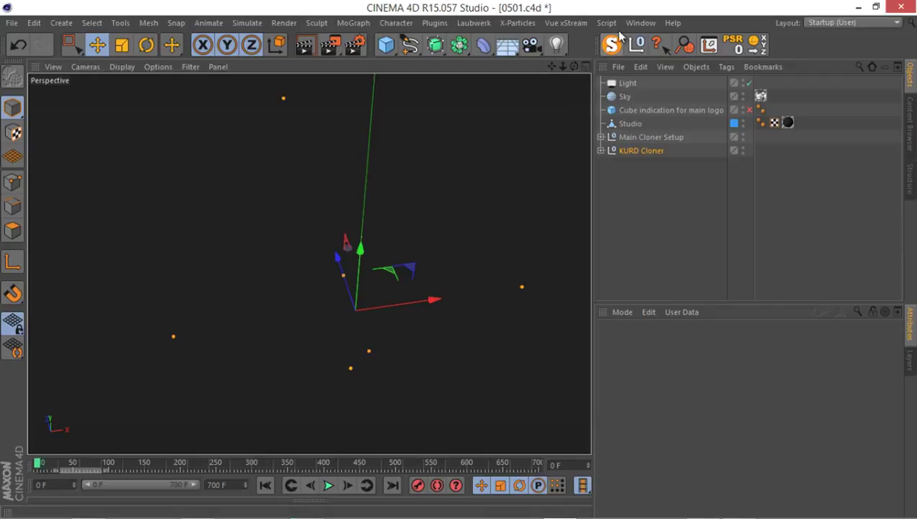
pyautogui.click(641, 22)
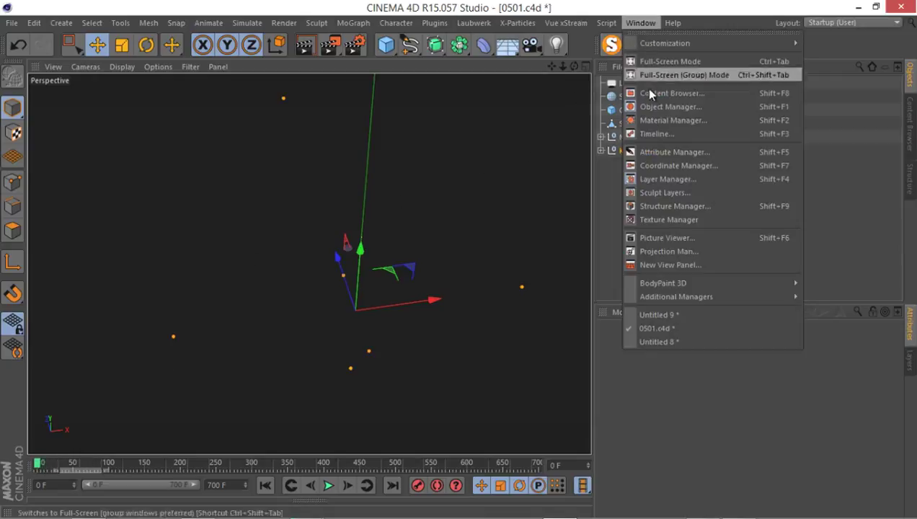
pyautogui.click(698, 315)
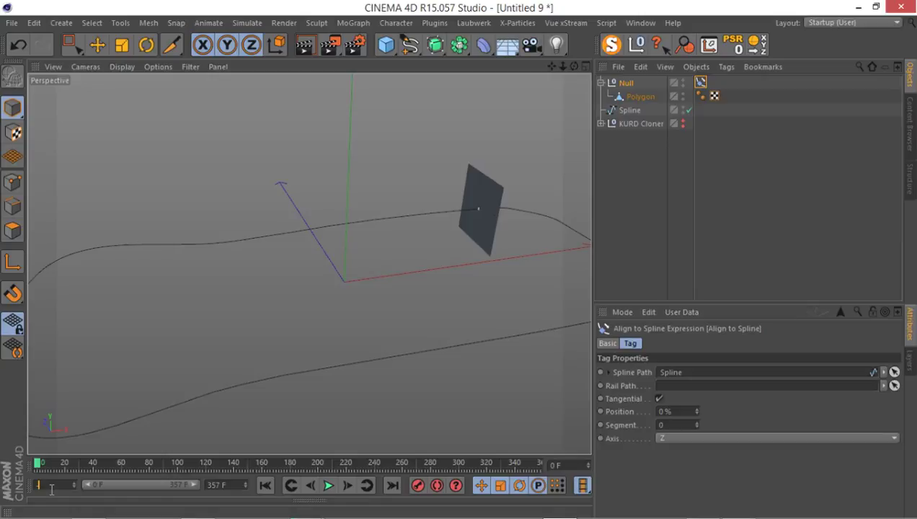
# Step: Set the project's start frame to -100 and extend the preview range back to that frame
pyautogui.click(51, 490)
pyautogui.write('-100')
pyautogui.press('Return')
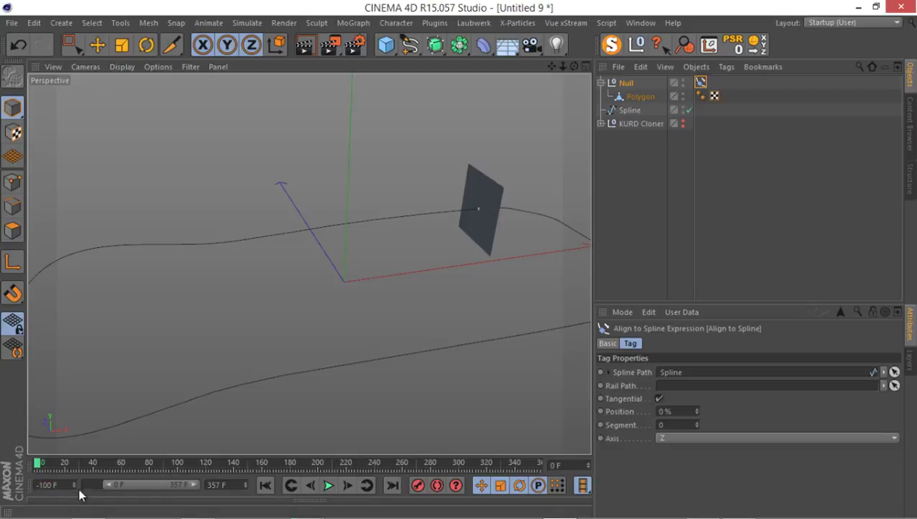
pyautogui.moveTo(107, 489); pyautogui.dragTo(40, 466)
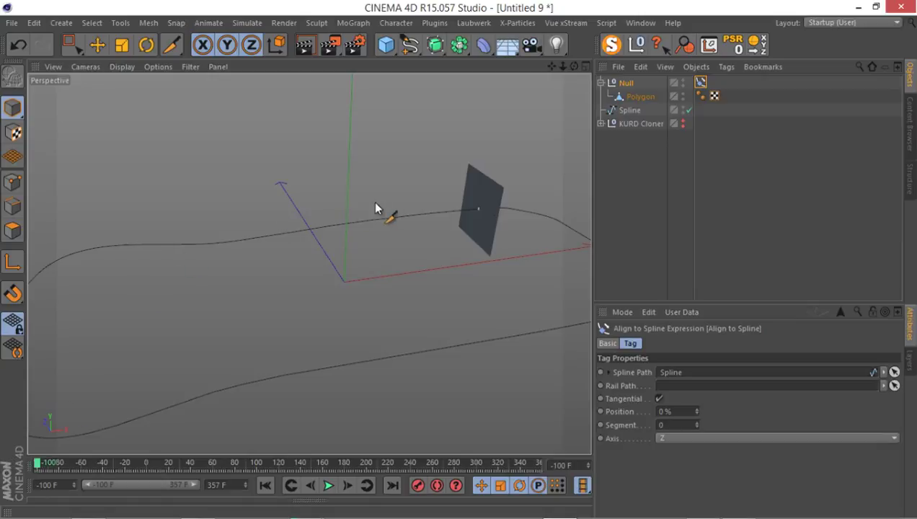
# Step: Keyframe the Align to Spline tag's Position at 0 % on frame -100
pyautogui.keyDown('alt'); pyautogui.moveTo(375, 209); pyautogui.dragTo(364, 231); pyautogui.keyUp('alt')
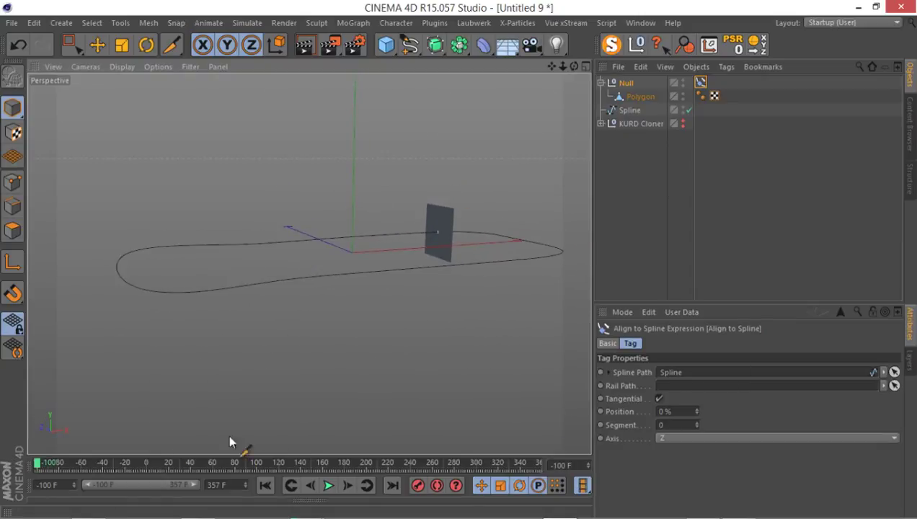
pyautogui.moveTo(56, 463); pyautogui.dragTo(4, 470)
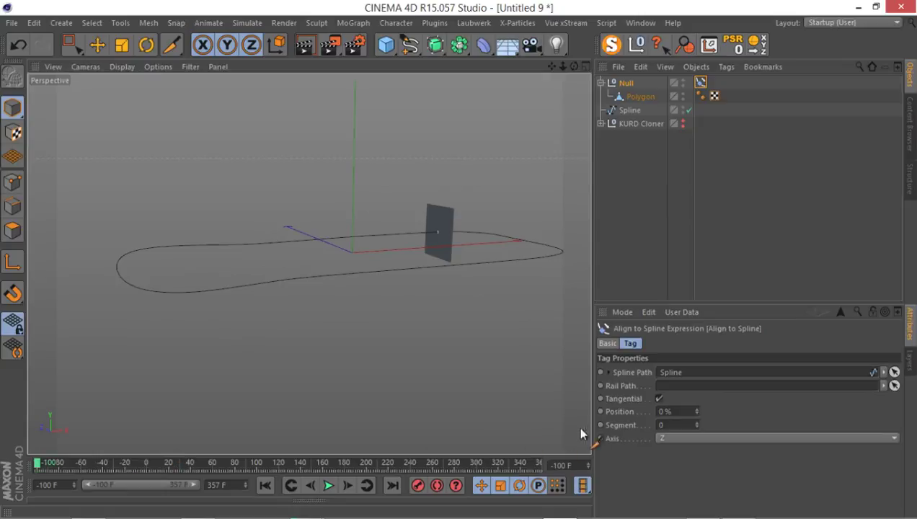
pyautogui.keyDown('ctrl'); pyautogui.click(600, 411); pyautogui.keyUp('ctrl')
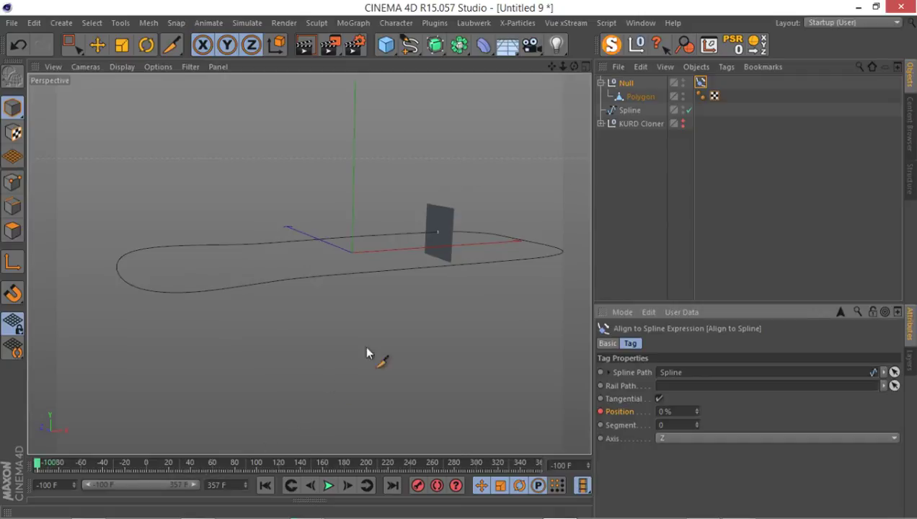
# Step: Switch to the 0501.c4d project and scrub its animation to frame 565 to check the timing
pyautogui.click(640, 22)
pyautogui.click(665, 331)
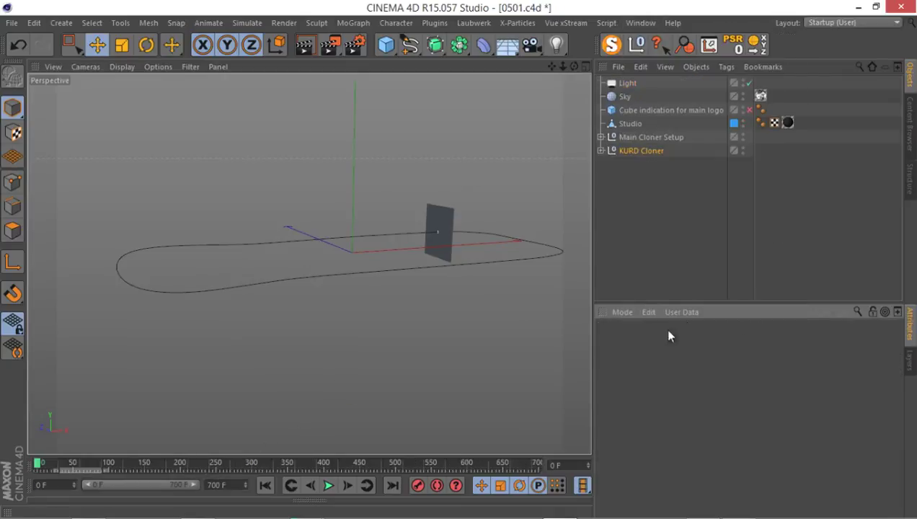
pyautogui.moveTo(369, 462)
pyautogui.mouseDown()
pyautogui.moveTo(461, 469)
pyautogui.moveTo(443, 472)
pyautogui.mouseUp()
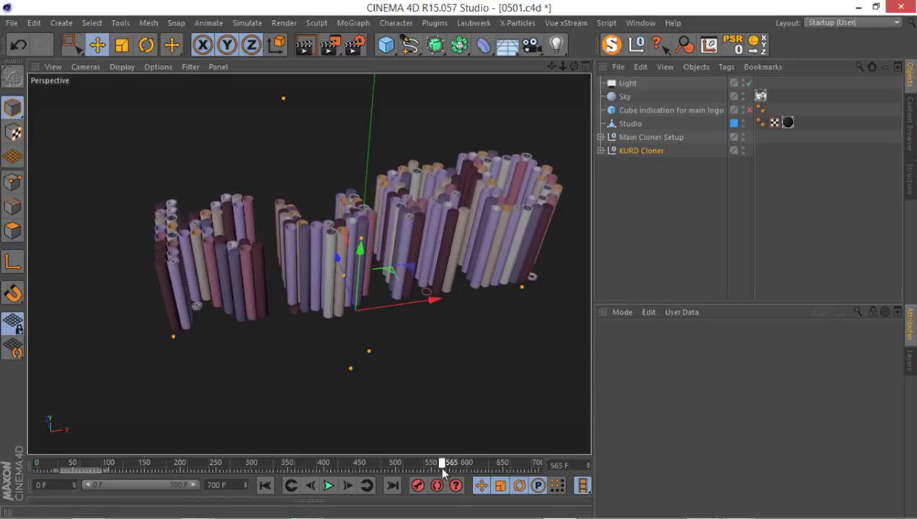
# Step: Switch back to the Untitled 9 project, set its end frame to 600 and extend the preview range to that frame
pyautogui.click(640, 22)
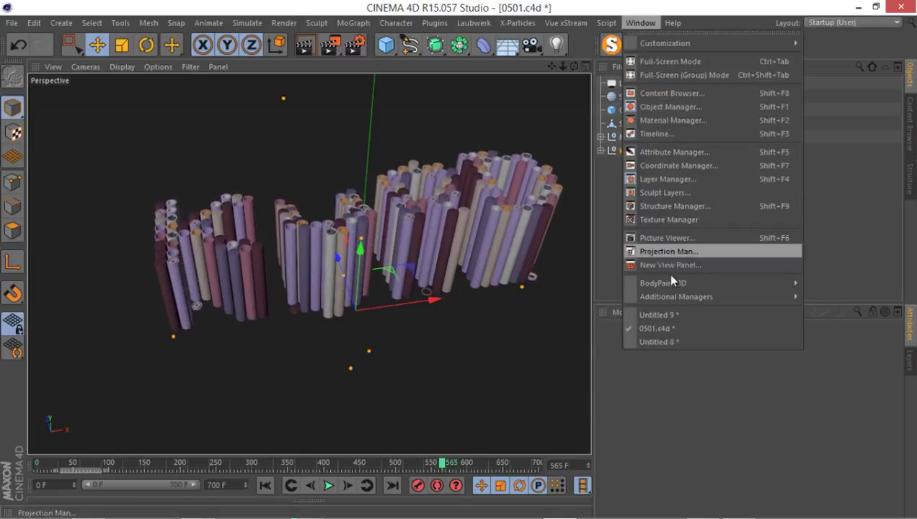
pyautogui.click(660, 315)
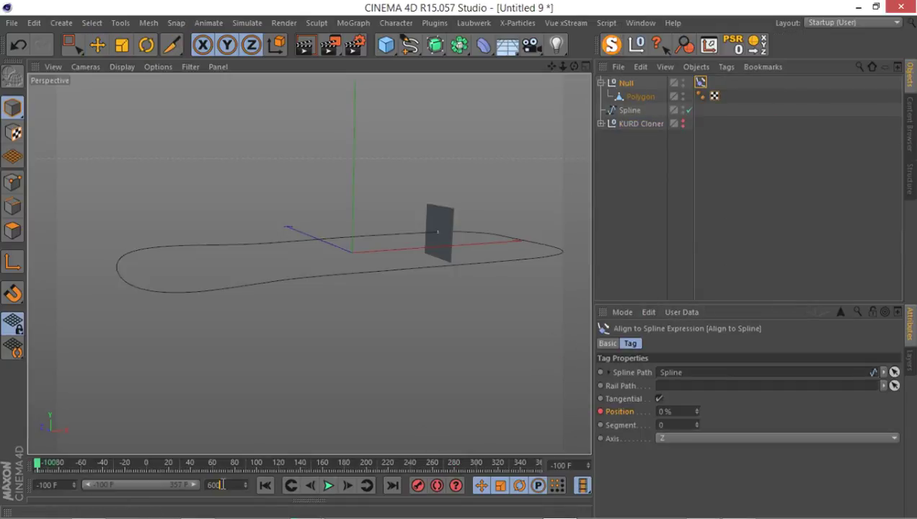
pyautogui.press('Return')
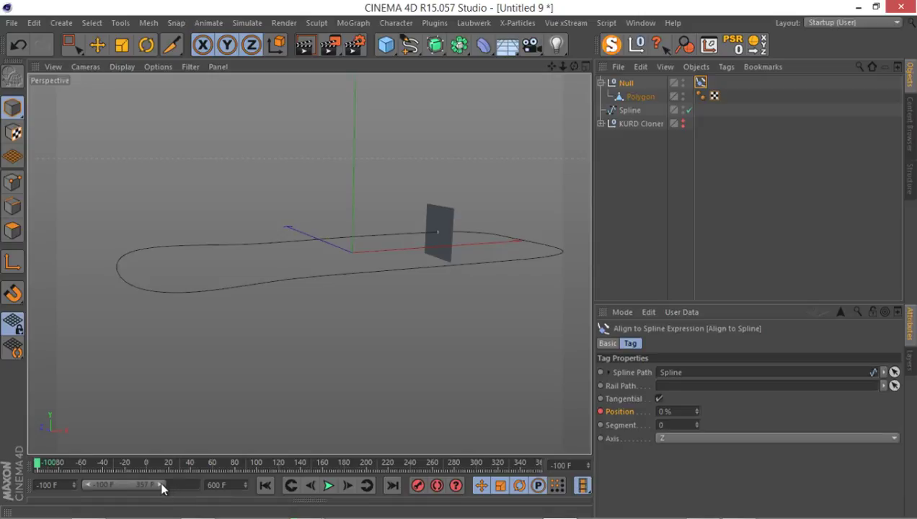
pyautogui.moveTo(161, 489); pyautogui.dragTo(198, 488)
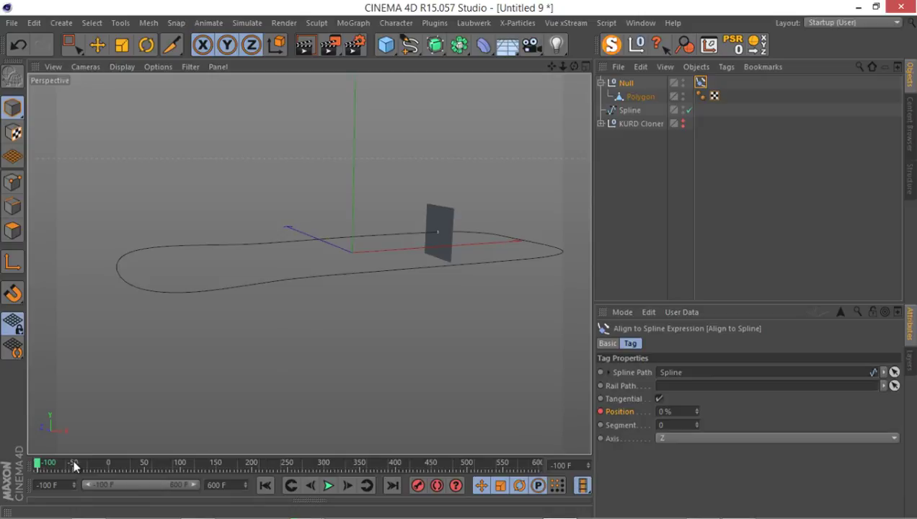
# Step: Keyframe the Align to Spline tag's Position at 100 % on frame 100 and play the animation from frame -100
pyautogui.moveTo(90, 464); pyautogui.dragTo(141, 466)
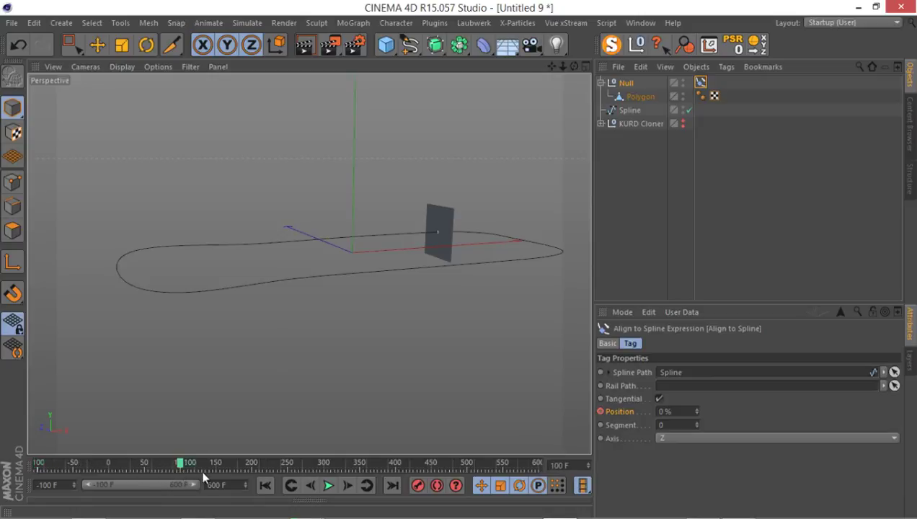
pyautogui.click(679, 412)
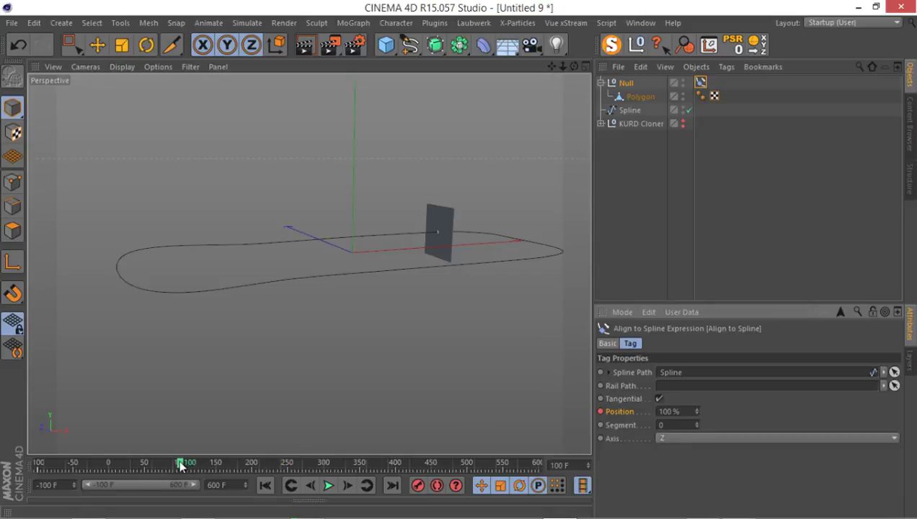
pyautogui.moveTo(180, 465); pyautogui.dragTo(14, 455)
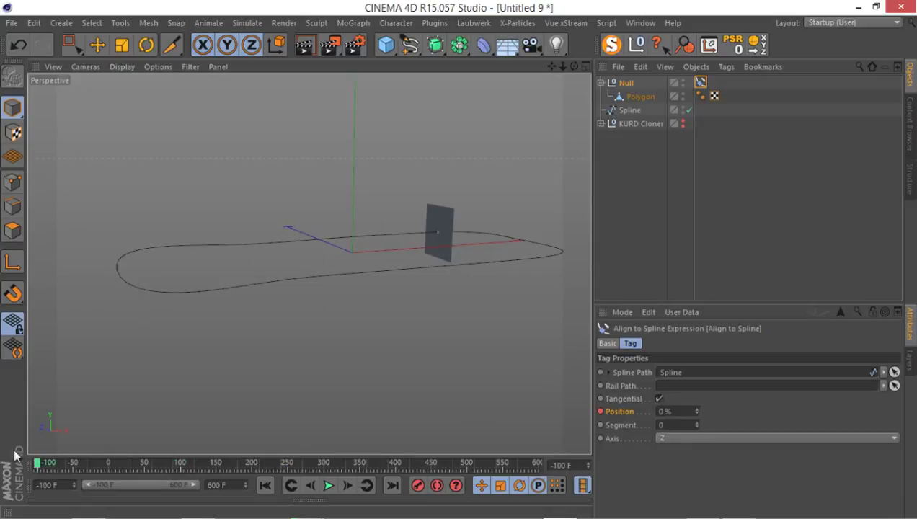
pyautogui.click(328, 485)
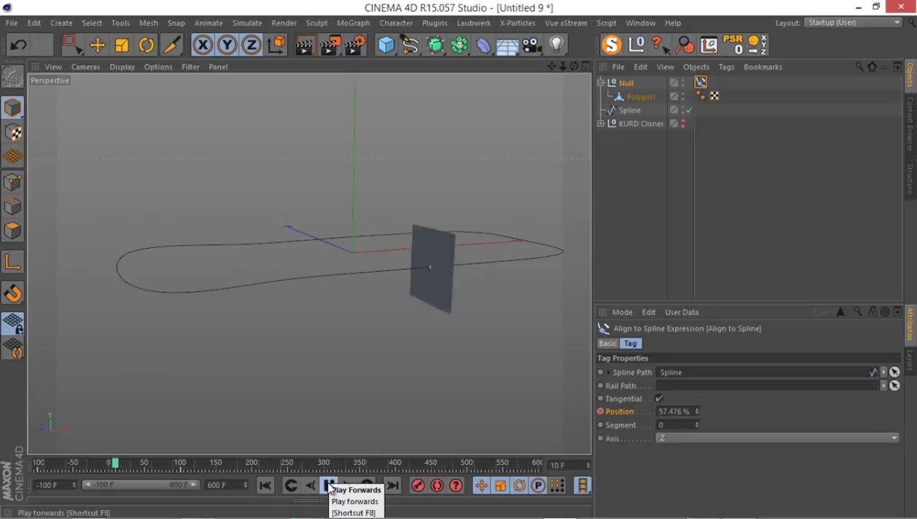
pyautogui.click(328, 486)
# Step: Scale the Polygon under the Null down uniformly to a smaller size
pyautogui.click(633, 101)
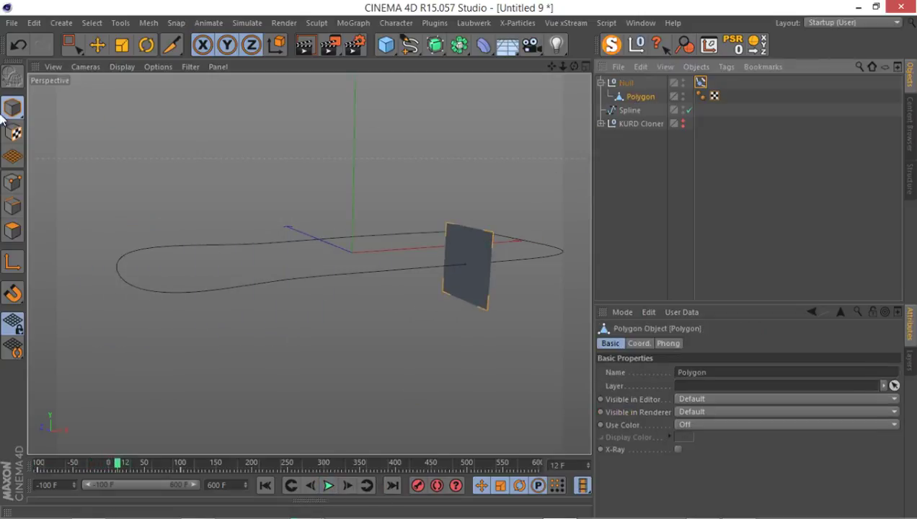
pyautogui.click(121, 44)
pyautogui.moveTo(331, 216); pyautogui.dragTo(187, 271)
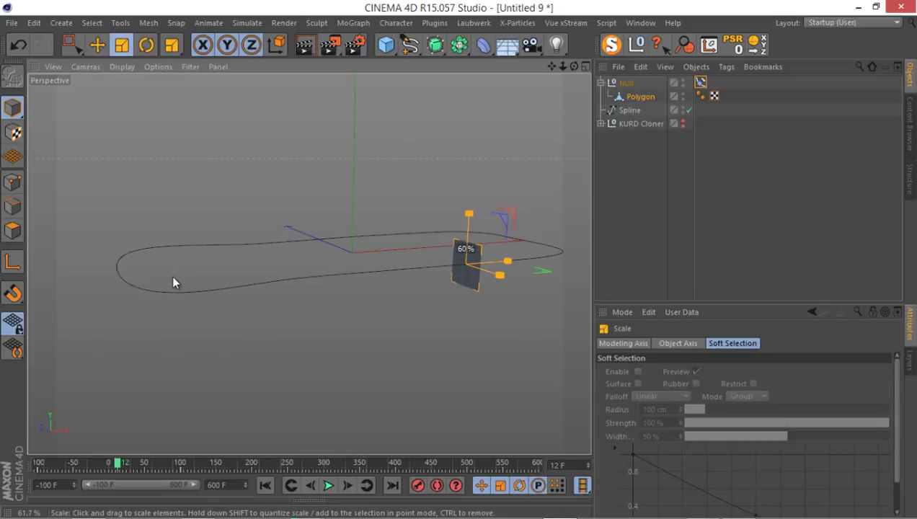
pyautogui.moveTo(181, 279); pyautogui.dragTo(246, 256)
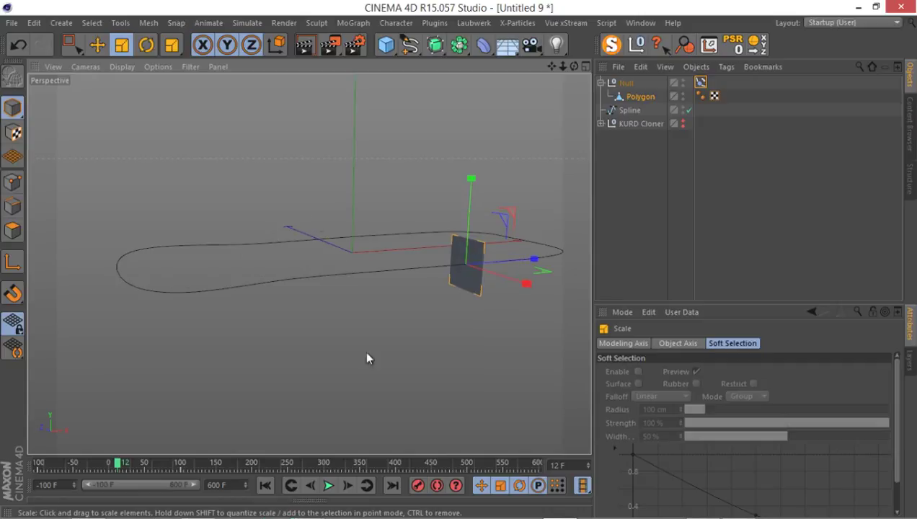
# Step: Replay the animation from the first frames to check how the scaled polygon travels along the spline
pyautogui.click(266, 486)
pyautogui.click(328, 485)
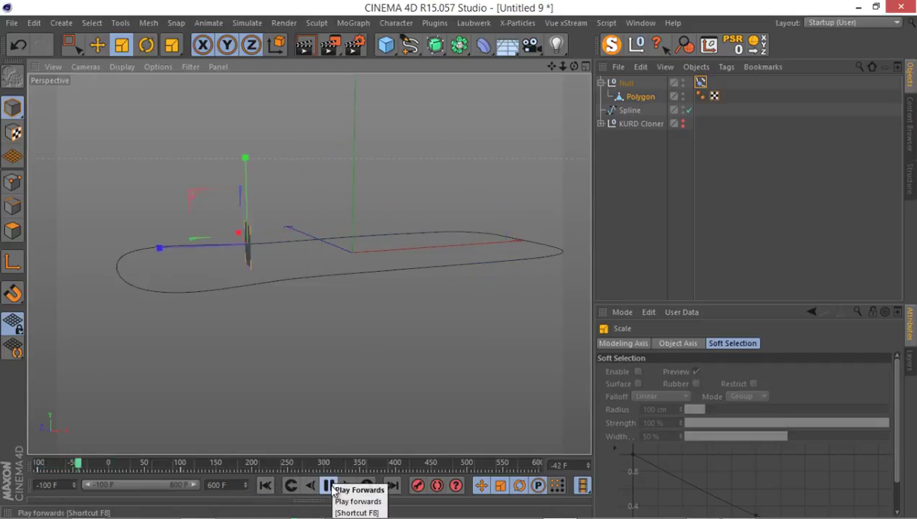
pyautogui.click(328, 486)
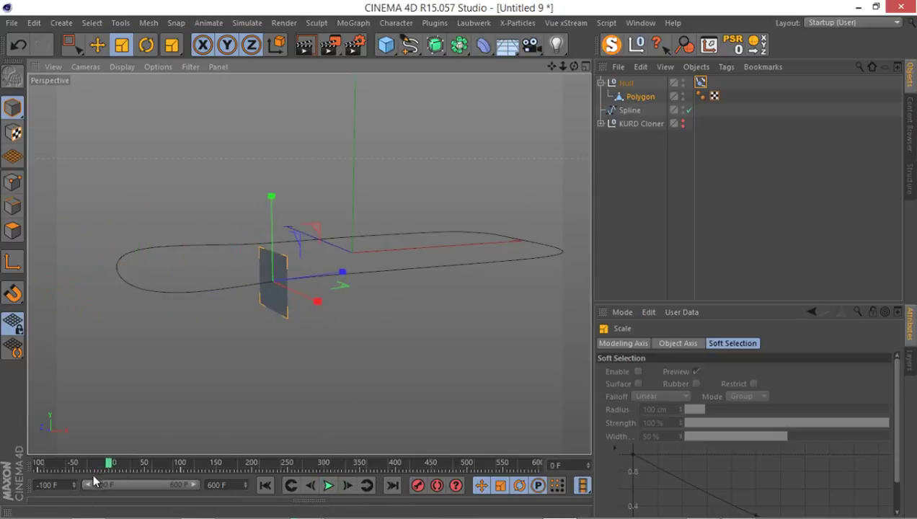
pyautogui.moveTo(111, 467); pyautogui.dragTo(37, 462)
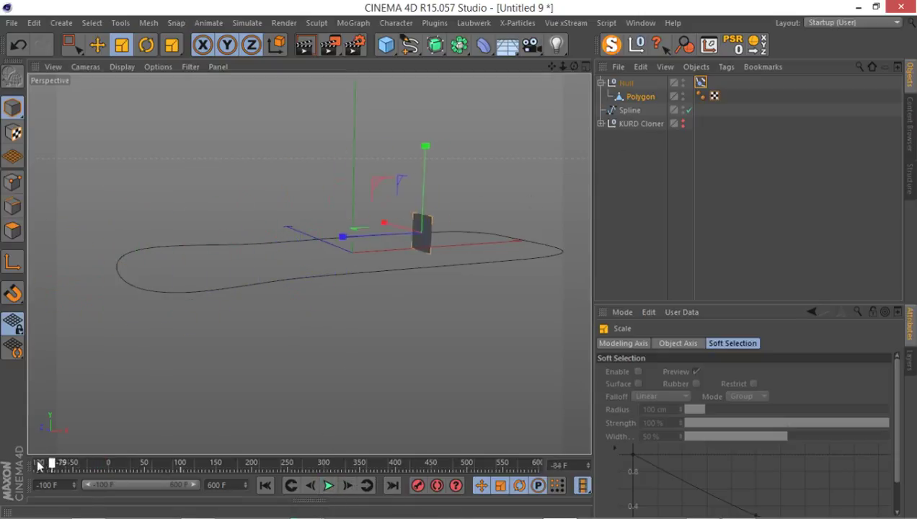
pyautogui.click(328, 484)
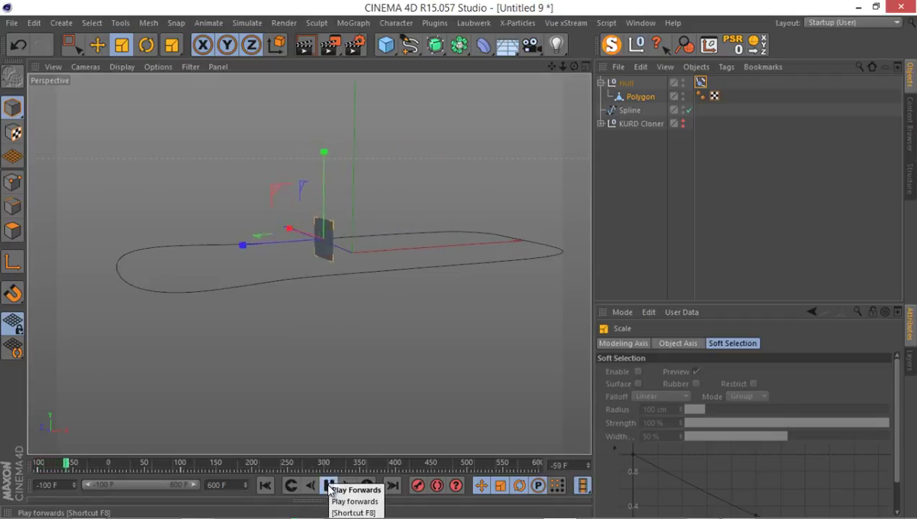
pyautogui.click(328, 487)
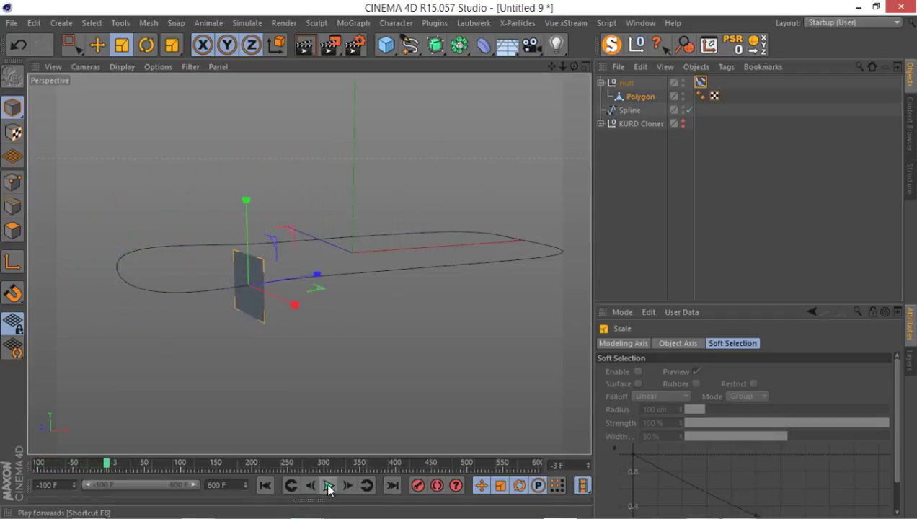
# Step: Set the Spline's Intermediate Points to Uniform with a Number of 10 and replay the animation from the start
pyautogui.click(630, 110)
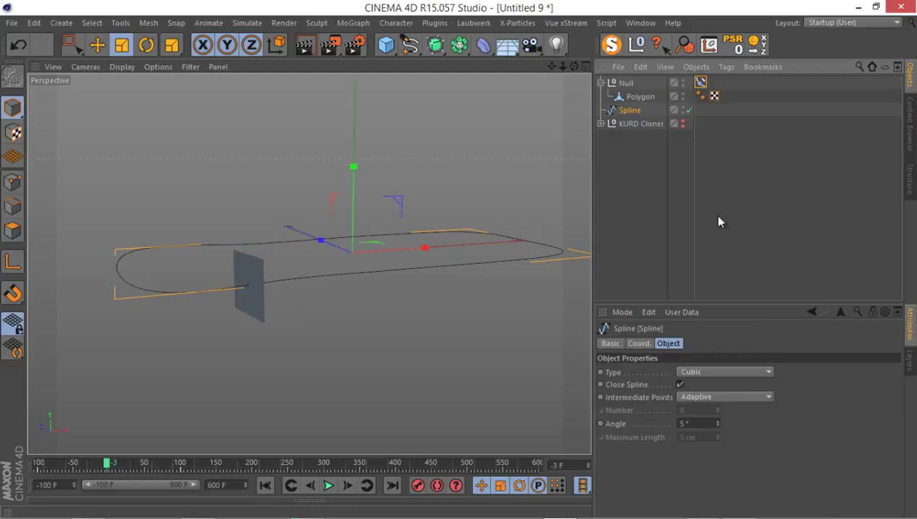
pyautogui.click(725, 397)
pyautogui.click(722, 437)
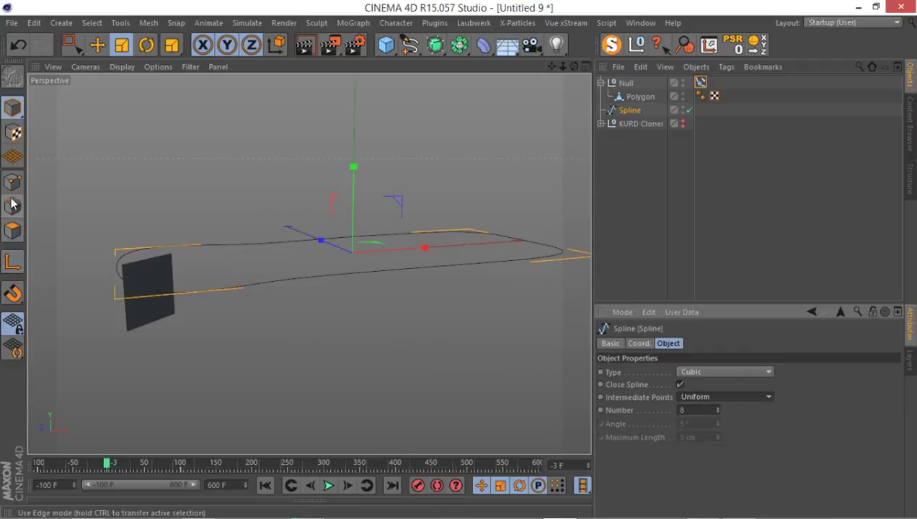
pyautogui.doubleClick(698, 408)
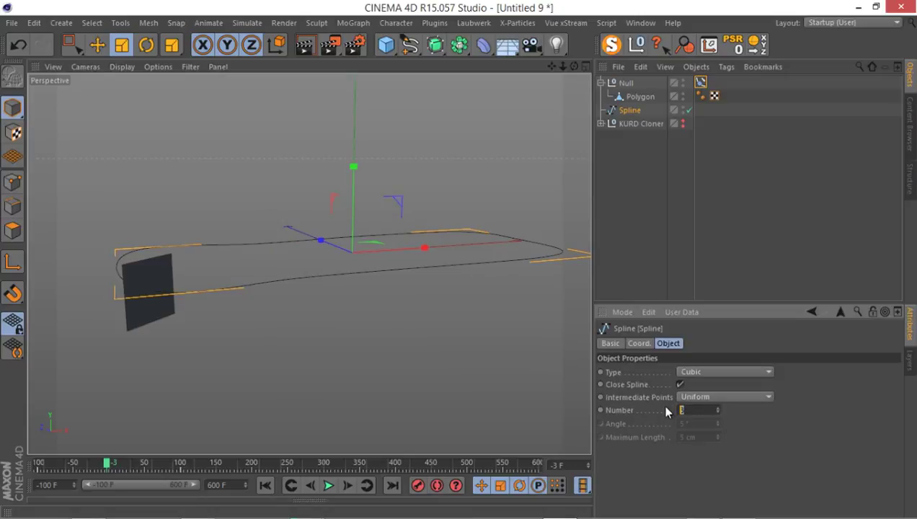
pyautogui.click(265, 485)
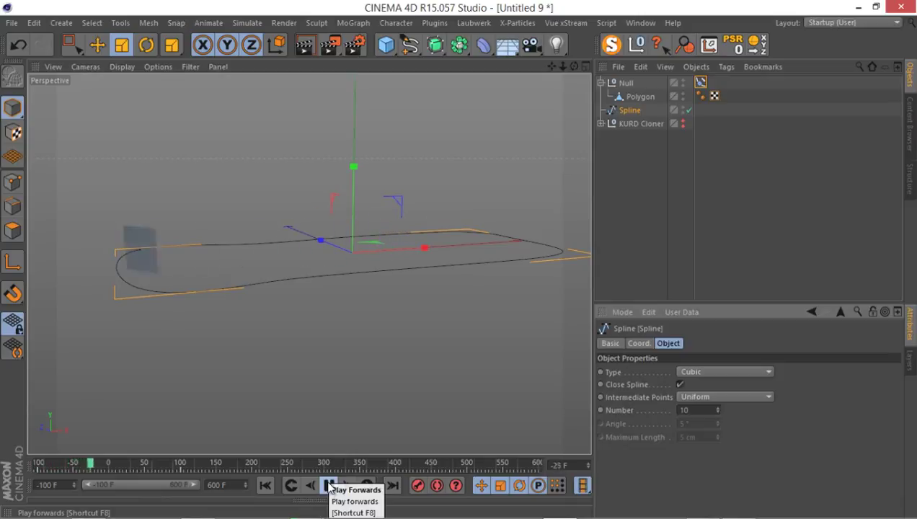
pyautogui.click(329, 485)
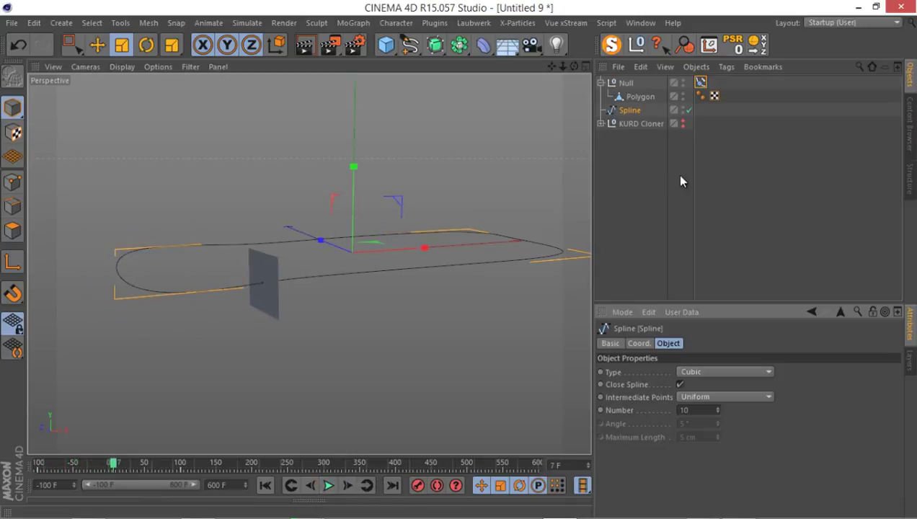
# Step: Select the two points at the spline's rounded left end in point mode and raise them slightly along Y
pyautogui.scroll(2, 360, 266)
pyautogui.moveTo(276, 225)
pyautogui.keyDown('alt'); pyautogui.mouseDown()
pyautogui.moveTo(243, 230)
pyautogui.moveTo(276, 226)
pyautogui.mouseUp(); pyautogui.keyUp('alt')
pyautogui.click(623, 111)
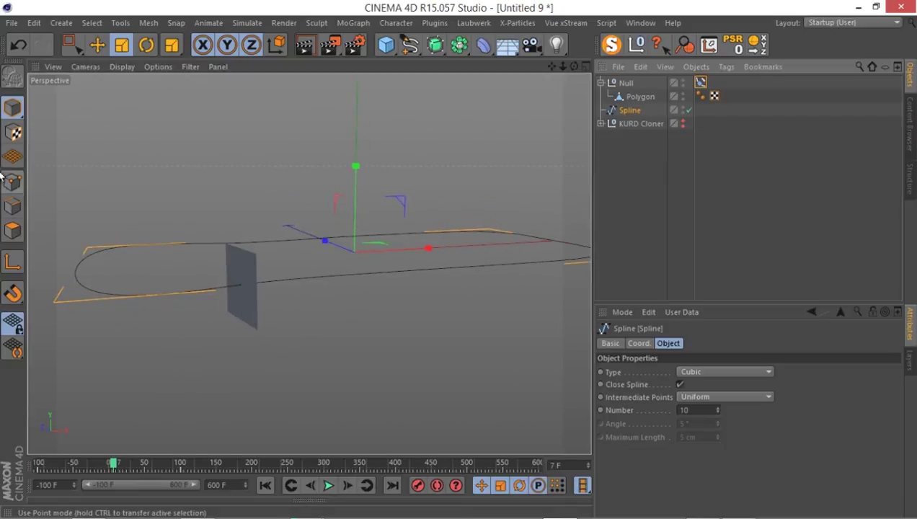
pyautogui.keyDown('alt'); pyautogui.moveTo(219, 183); pyautogui.dragTo(235, 171, button='middle'); pyautogui.keyUp('alt')
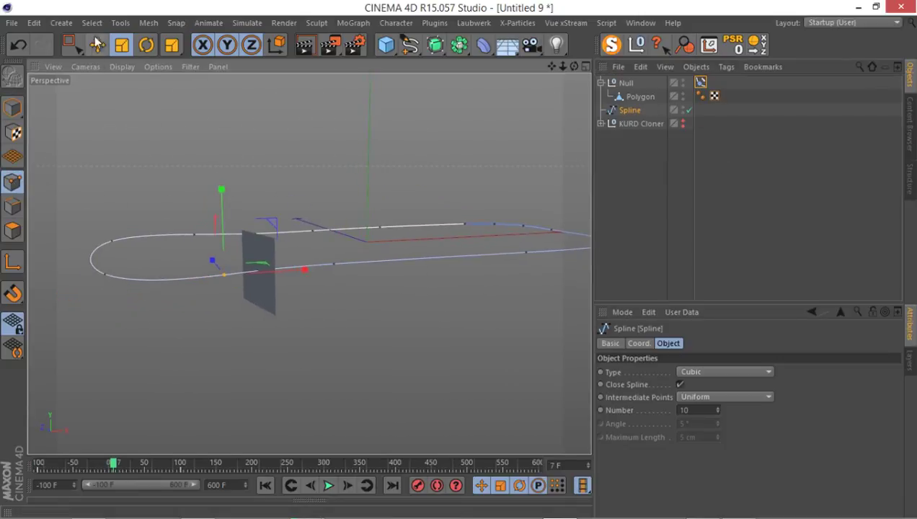
pyautogui.click(74, 47)
pyautogui.moveTo(173, 186); pyautogui.dragTo(71, 370)
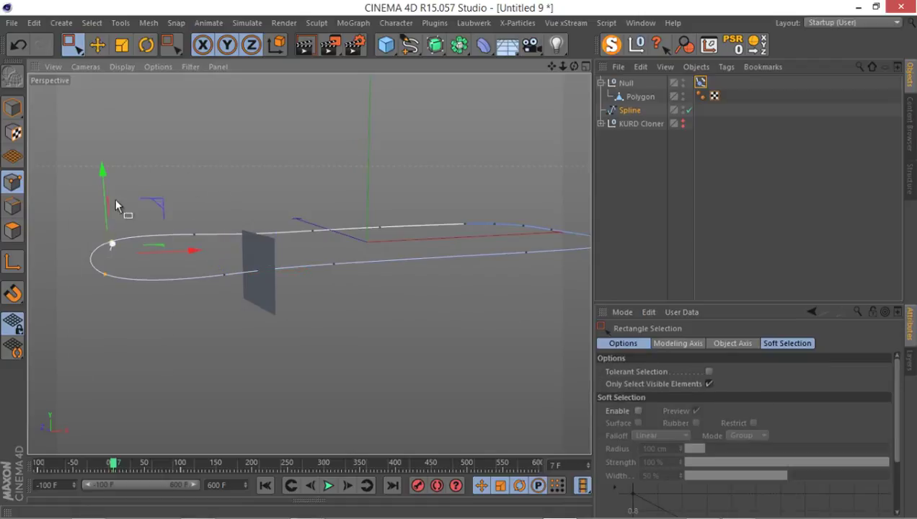
pyautogui.moveTo(106, 186); pyautogui.dragTo(113, 169)
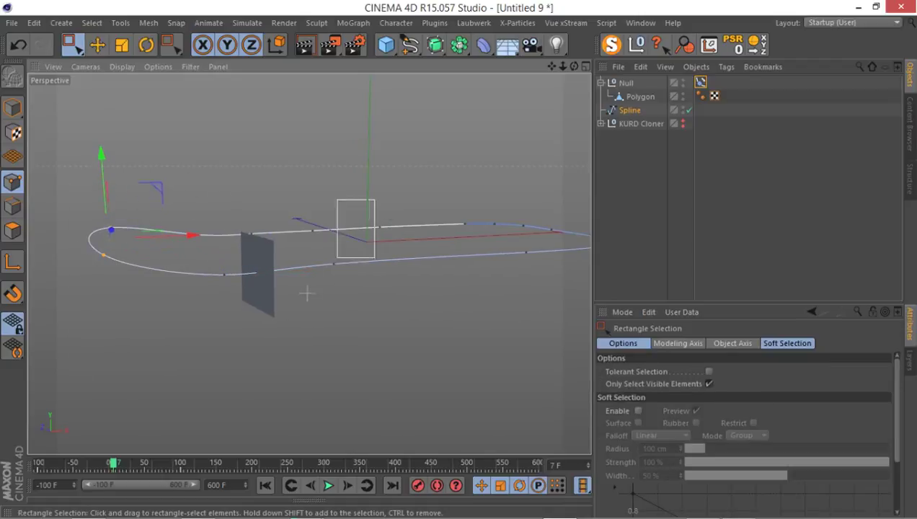
# Step: Lower the spline's middle points slightly along Y, first the central pair, then the group beside the polygon
pyautogui.moveTo(307, 293); pyautogui.dragTo(296, 300)
pyautogui.moveTo(323, 188); pyautogui.dragTo(319, 199)
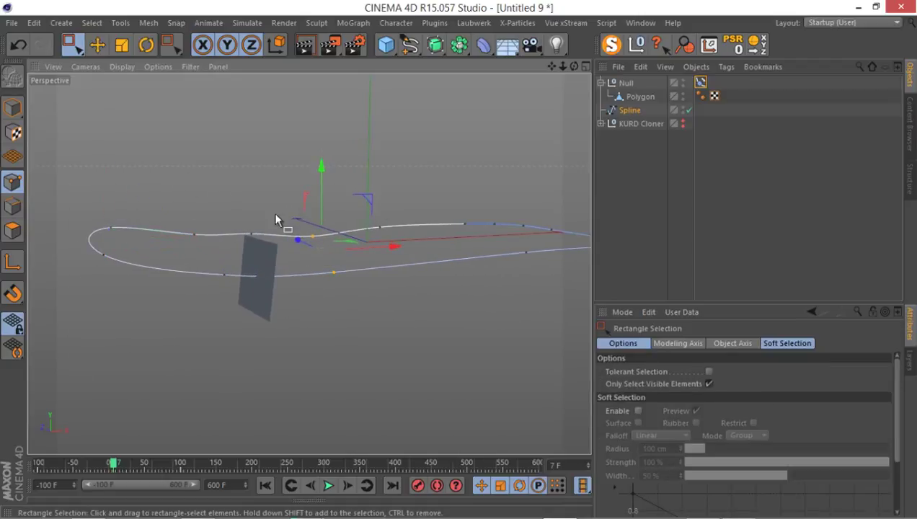
pyautogui.moveTo(276, 220); pyautogui.dragTo(176, 317)
pyautogui.moveTo(238, 188); pyautogui.dragTo(238, 193)
# Step: Select the points at the spline's right end and raise them along Y
pyautogui.moveTo(459, 190); pyautogui.dragTo(607, 309)
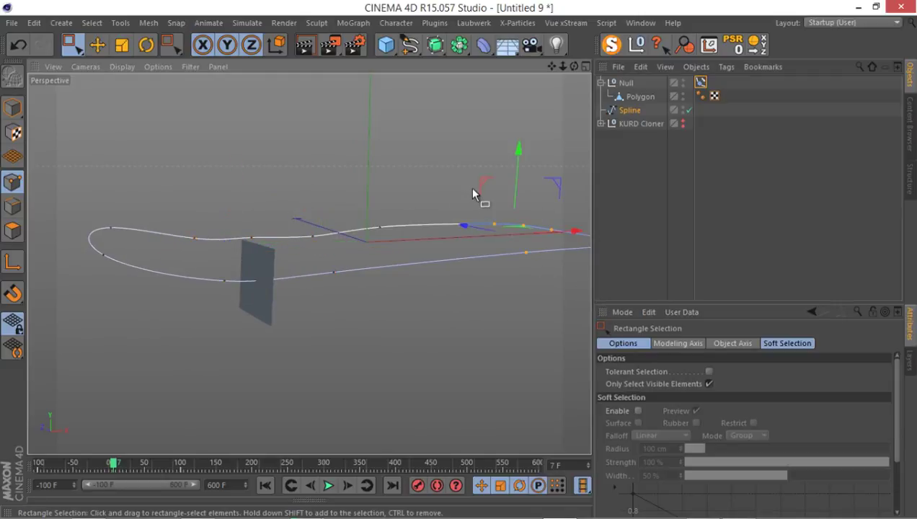
pyautogui.scroll(-1, 473, 194)
pyautogui.keyDown('alt'); pyautogui.moveTo(508, 255); pyautogui.dragTo(454, 253); pyautogui.keyUp('alt')
pyautogui.moveTo(359, 186); pyautogui.dragTo(535, 286)
pyautogui.moveTo(442, 147); pyautogui.dragTo(448, 122)
# Step: Lower the single back point above the polygon along Y and replay the animation along the wavy spline
pyautogui.moveTo(214, 228); pyautogui.dragTo(173, 252)
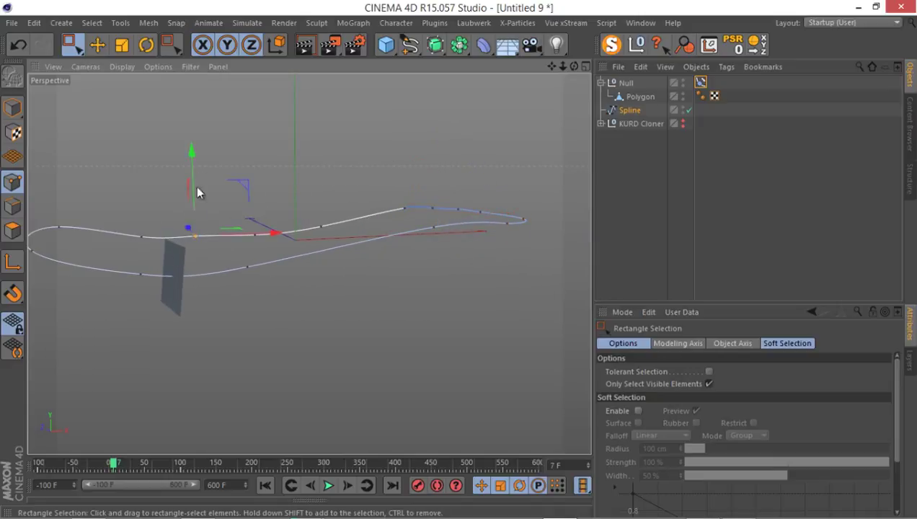
pyautogui.moveTo(190, 157); pyautogui.dragTo(297, 200)
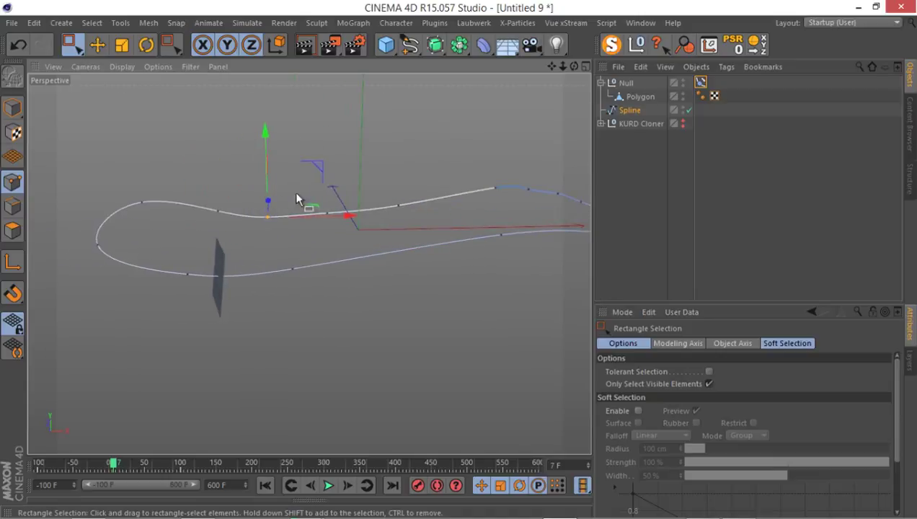
pyautogui.click(265, 485)
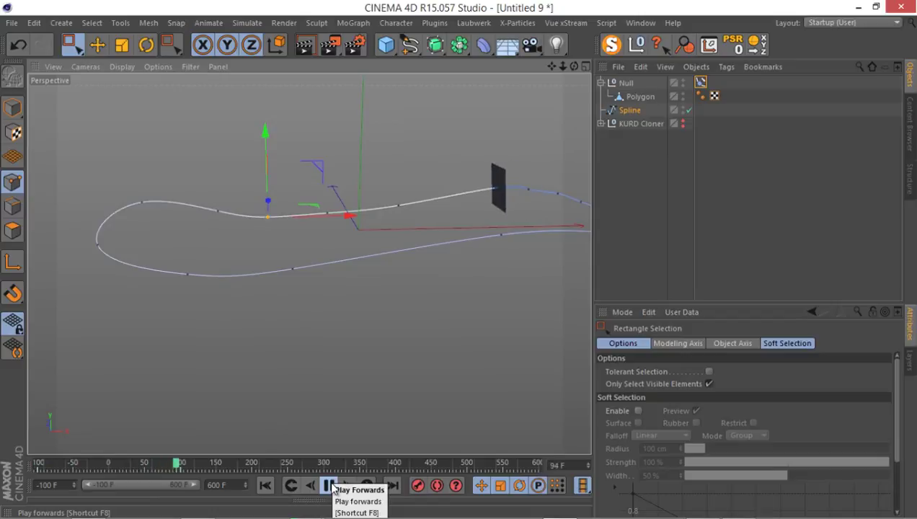
pyautogui.click(330, 486)
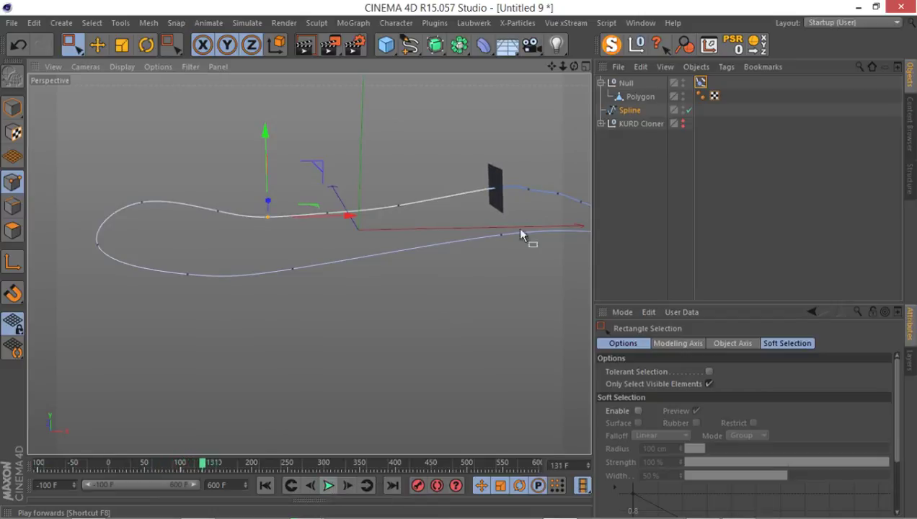
# Step: Show the F-curve of the Align to Spline tag's Position in the Timeline
pyautogui.click(625, 115)
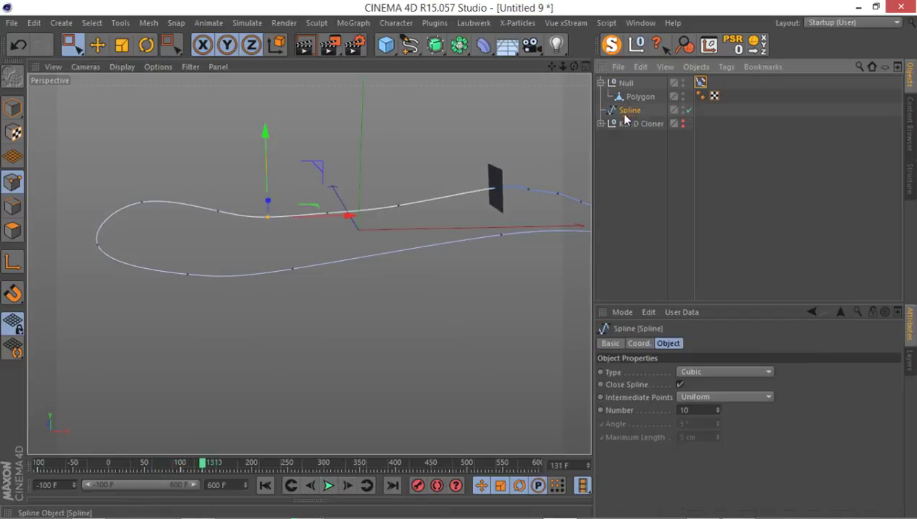
pyautogui.click(701, 83)
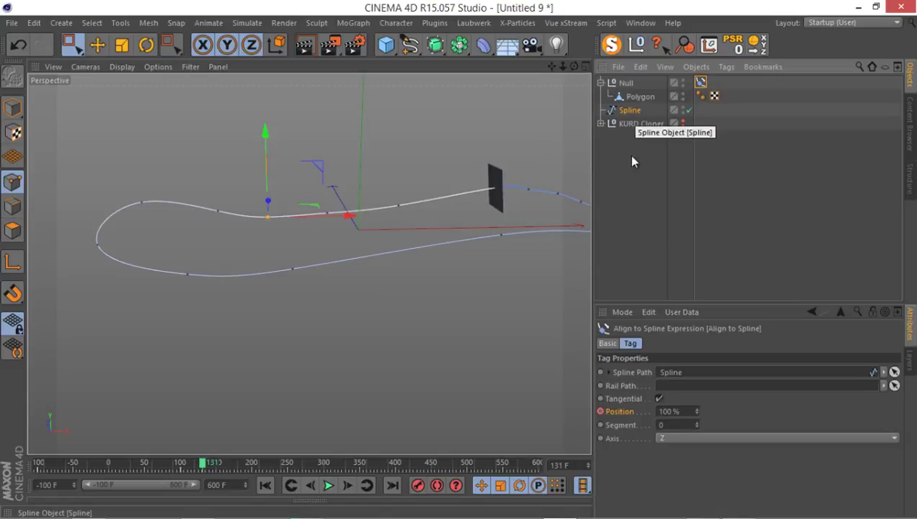
pyautogui.rightClick(617, 411)
pyautogui.moveTo(646, 315)
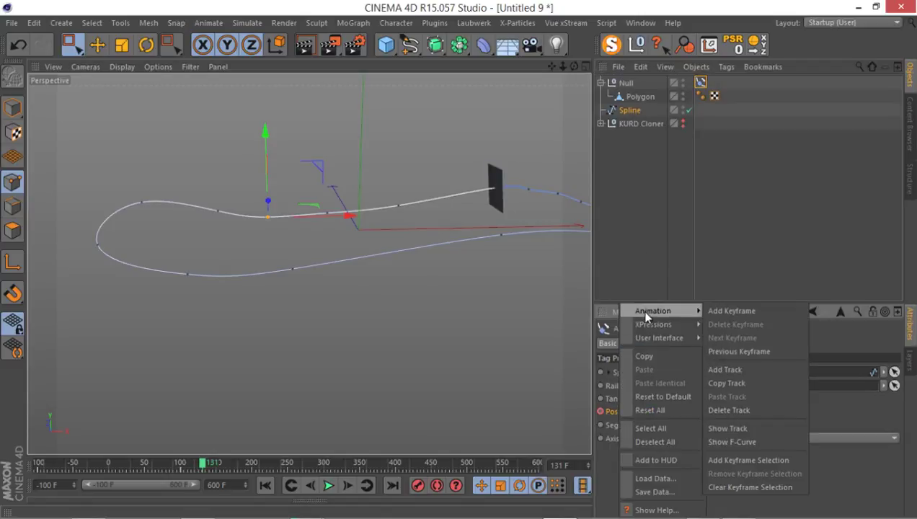
pyautogui.click(739, 442)
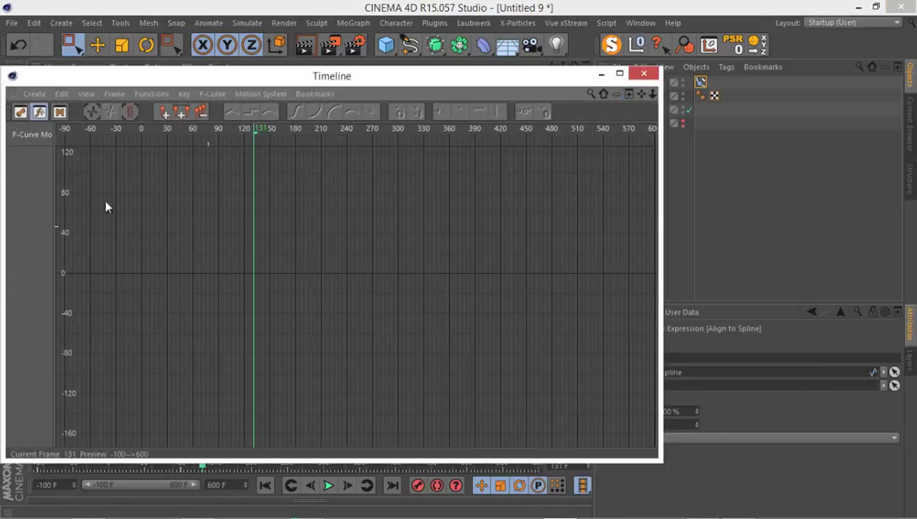
# Step: Close the empty Timeline, reselect the Null's Align to Spline tag and display its Position F-curve again
pyautogui.moveTo(508, 81); pyautogui.dragTo(359, 100)
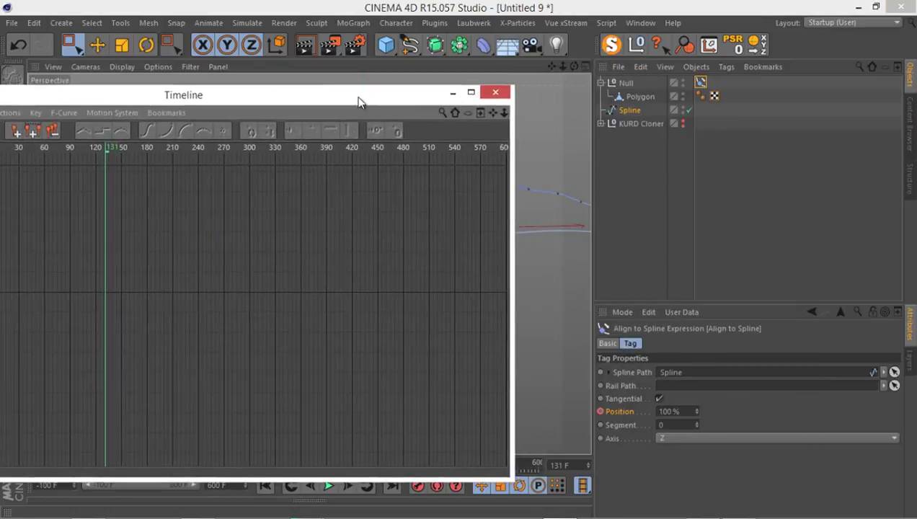
pyautogui.click(627, 82)
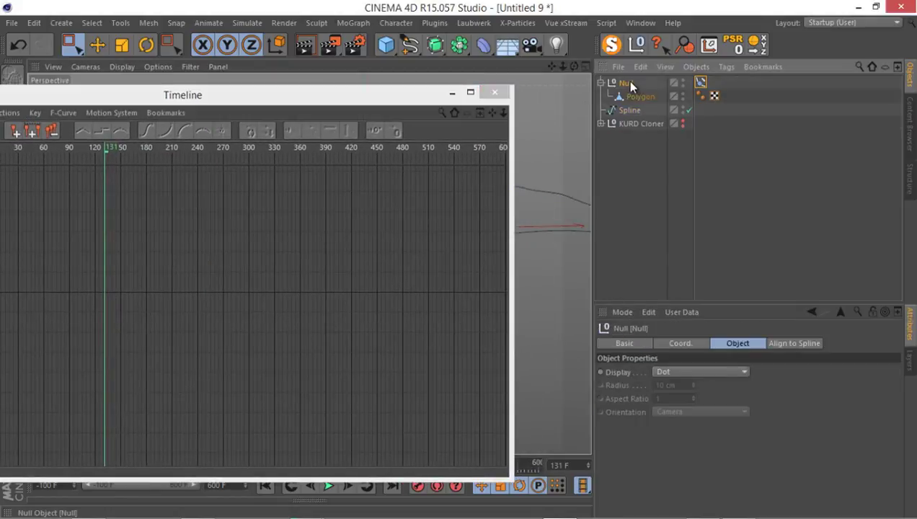
pyautogui.click(700, 82)
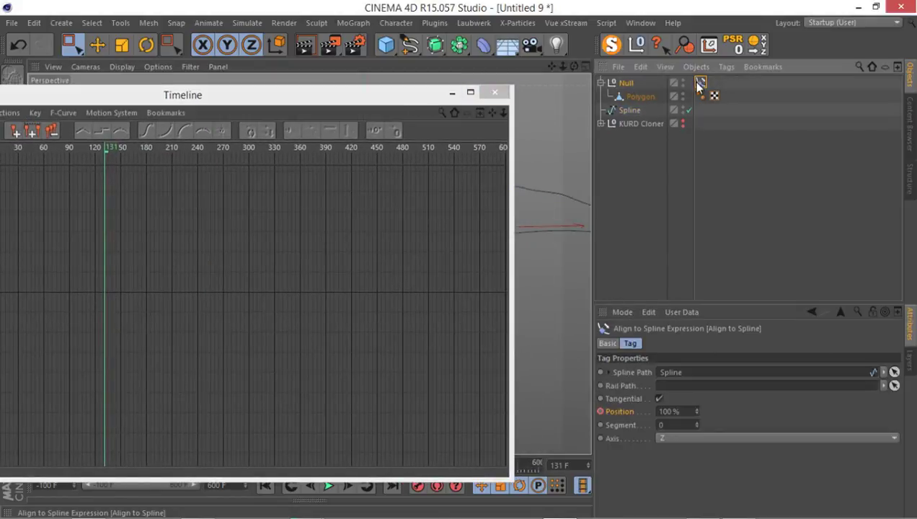
pyautogui.click(495, 92)
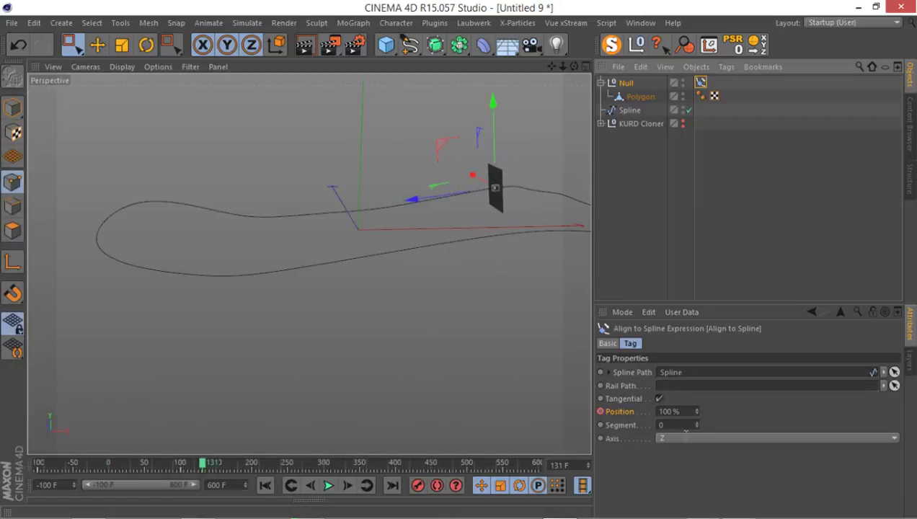
pyautogui.rightClick(625, 417)
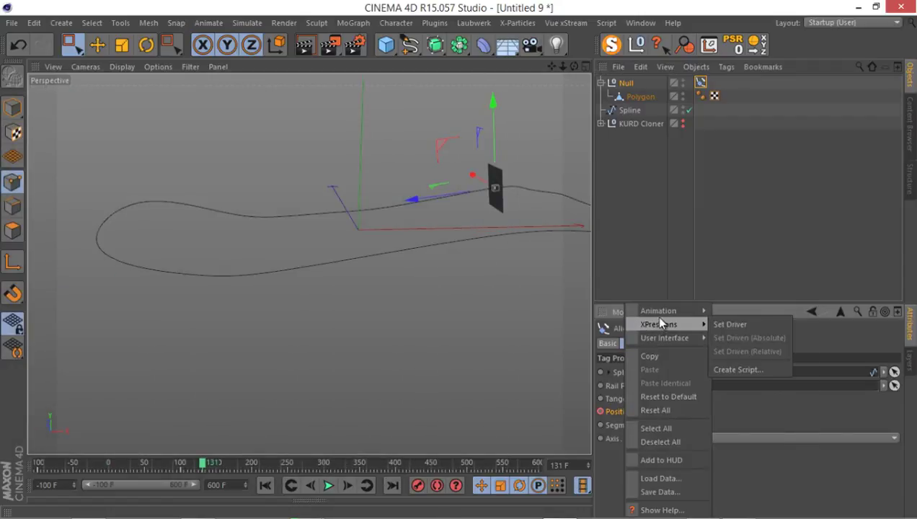
pyautogui.moveTo(664, 312)
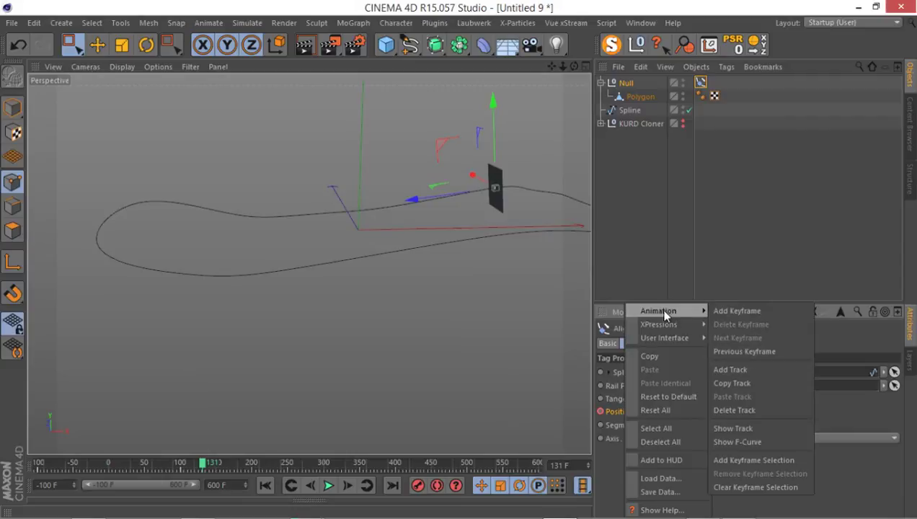
pyautogui.click(768, 441)
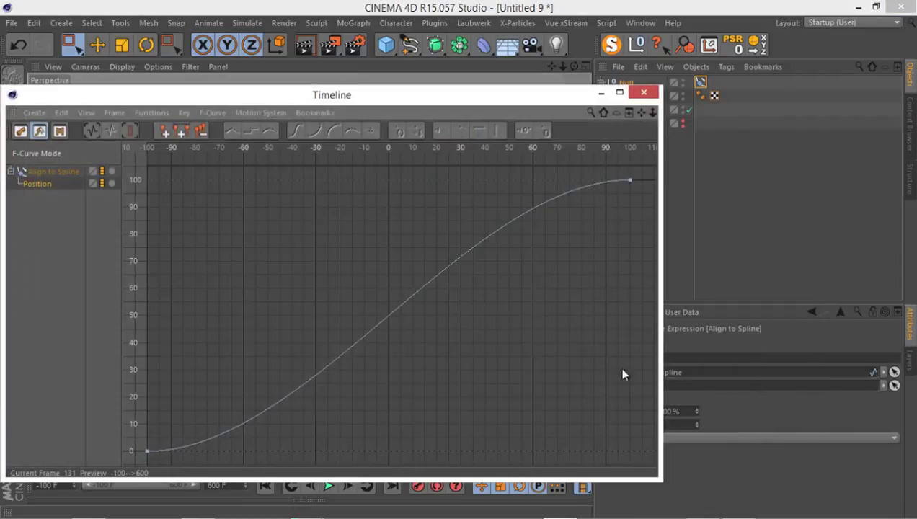
# Step: Select both keys of the Position curve and make their interpolation linear
pyautogui.click(44, 185)
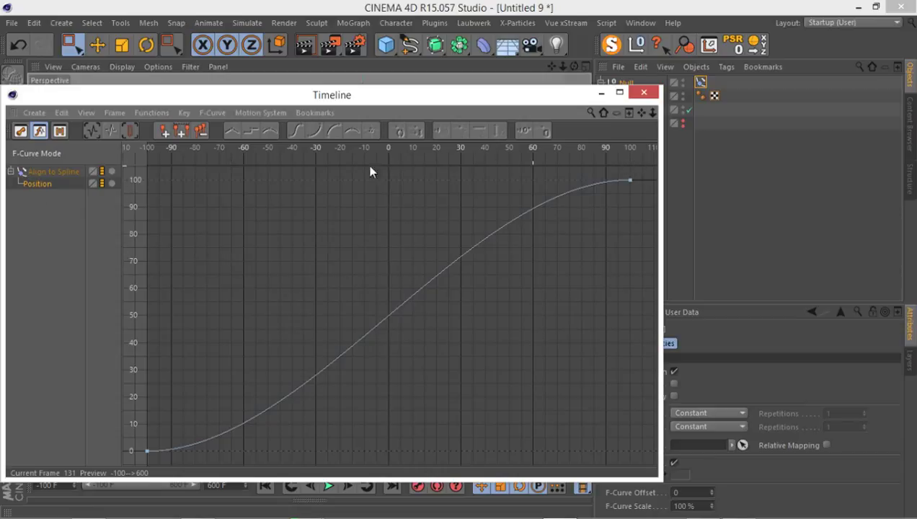
pyautogui.moveTo(638, 172); pyautogui.dragTo(133, 454)
pyautogui.hotkey('alt', 'l')
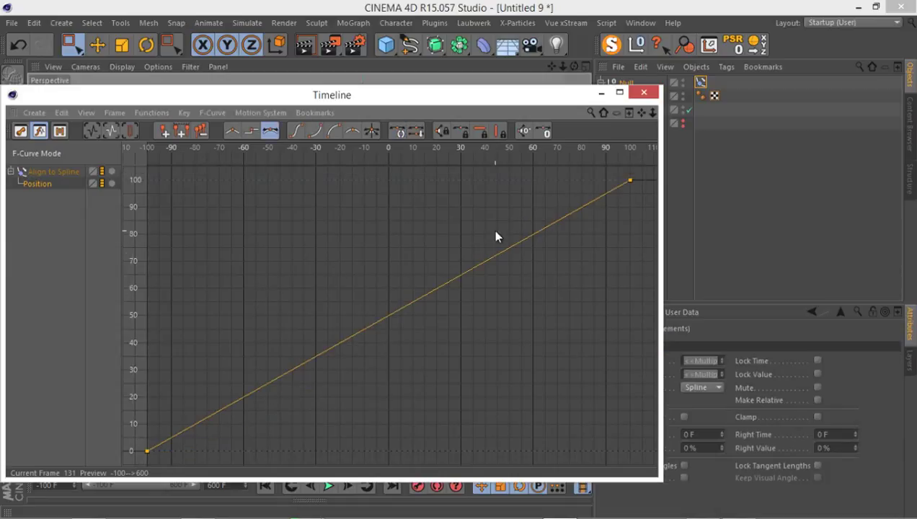
# Step: Move the Timeline window clear of the viewport and scrub the animation back to frame -92
pyautogui.moveTo(548, 102); pyautogui.dragTo(410, 429)
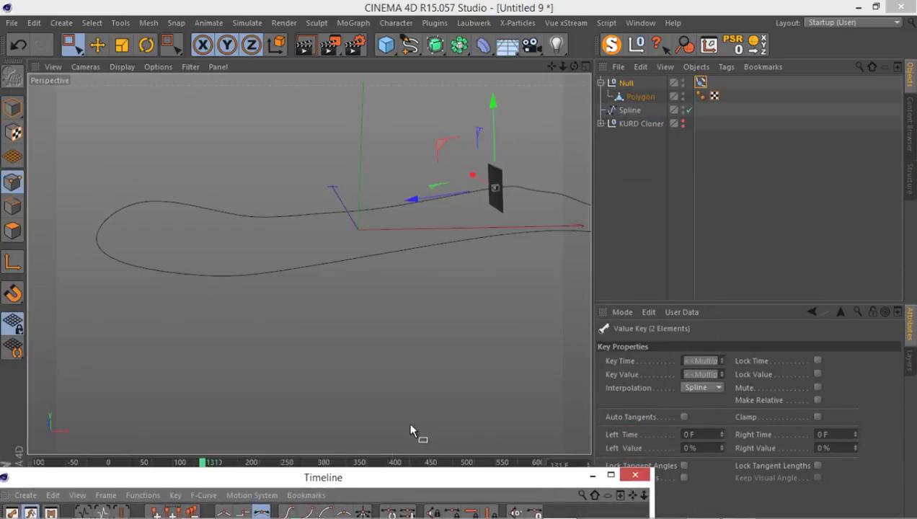
pyautogui.moveTo(264, 483); pyautogui.dragTo(198, 498)
pyautogui.moveTo(155, 465); pyautogui.dragTo(45, 469)
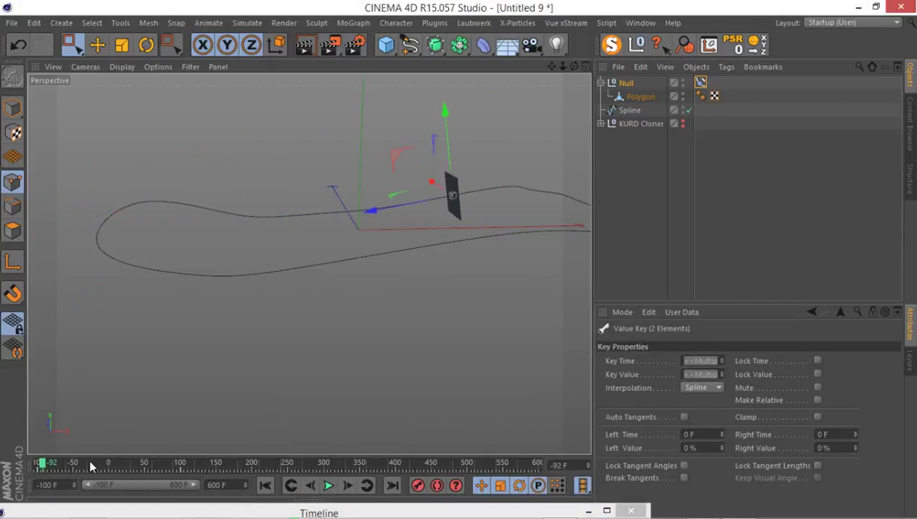
# Step: Select the Position track in the Timeline and set its After behaviour to Offset Repeat
pyautogui.moveTo(215, 510); pyautogui.dragTo(261, 152)
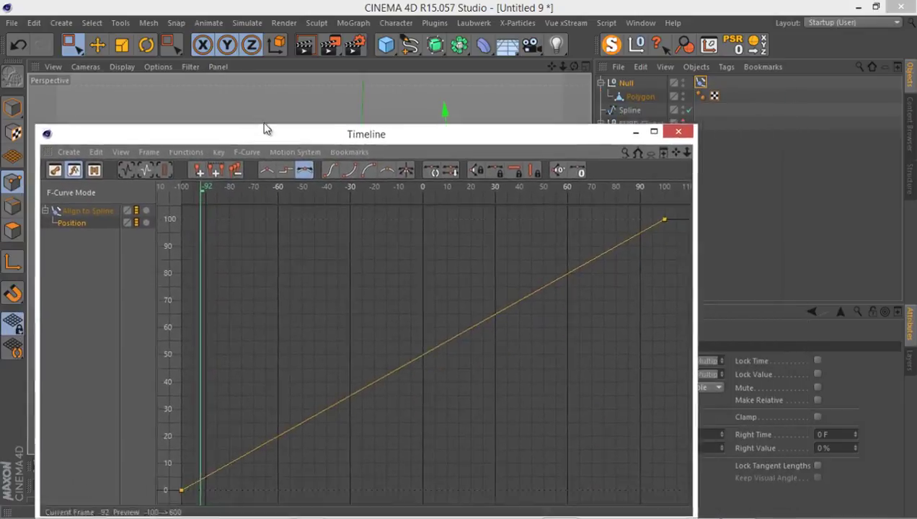
pyautogui.moveTo(264, 127); pyautogui.dragTo(280, 105)
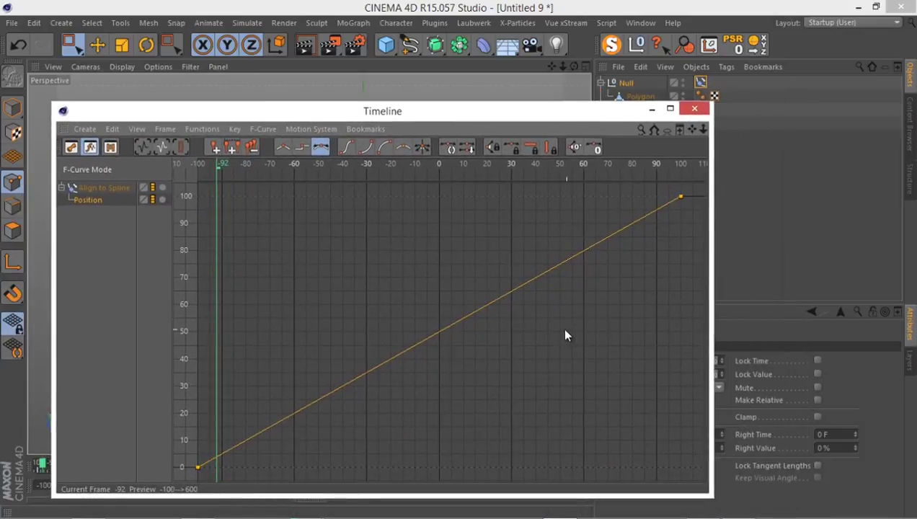
pyautogui.scroll(-4, 455, 258)
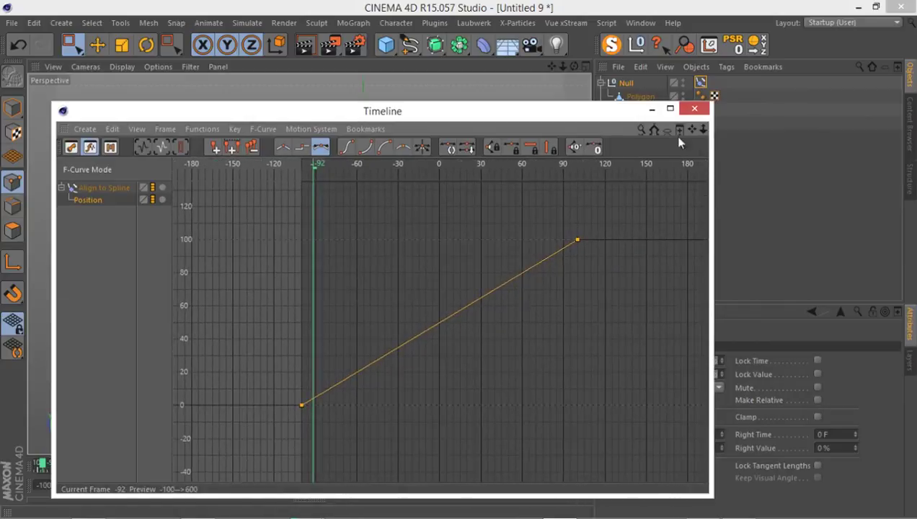
pyautogui.moveTo(571, 103); pyautogui.dragTo(411, 72)
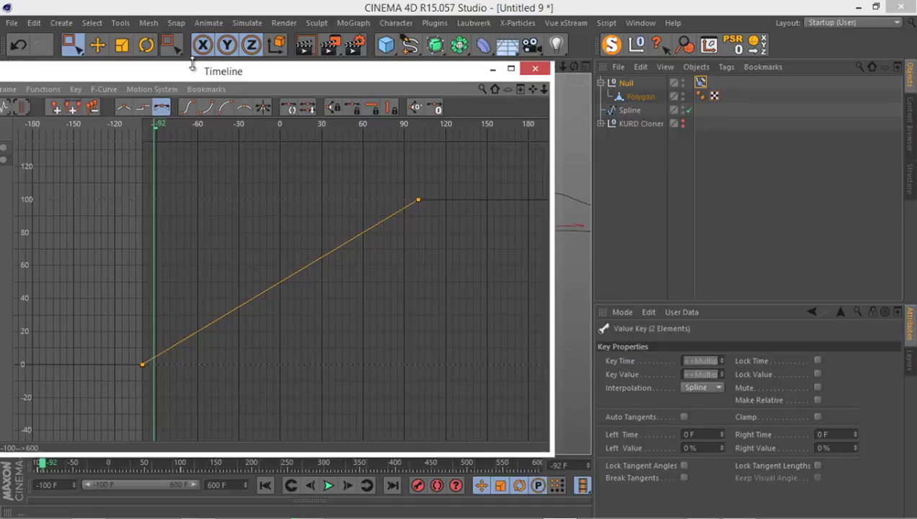
pyautogui.moveTo(193, 65); pyautogui.dragTo(304, 75)
pyautogui.click(34, 157)
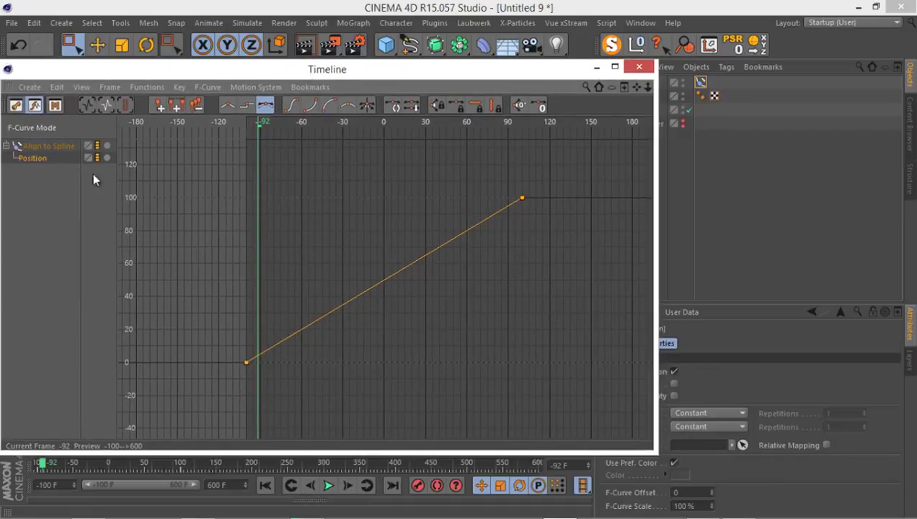
pyautogui.moveTo(655, 404); pyautogui.dragTo(528, 402)
pyautogui.click(698, 431)
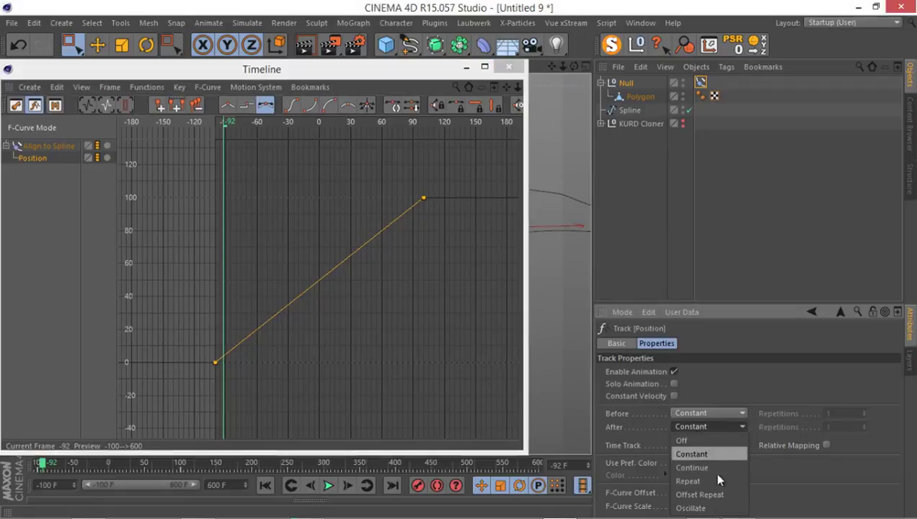
pyautogui.click(699, 495)
# Step: Set the Position track's After repetitions to 10
pyautogui.keyDown('alt'); pyautogui.moveTo(457, 262); pyautogui.dragTo(400, 298, button='right'); pyautogui.keyUp('alt')
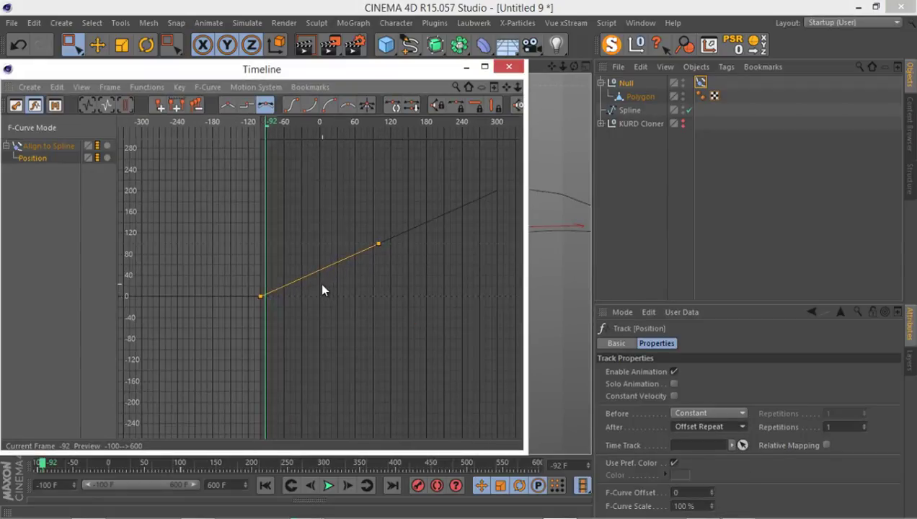
pyautogui.keyDown('alt'); pyautogui.moveTo(322, 290); pyautogui.dragTo(398, 238, button='middle'); pyautogui.keyUp('alt')
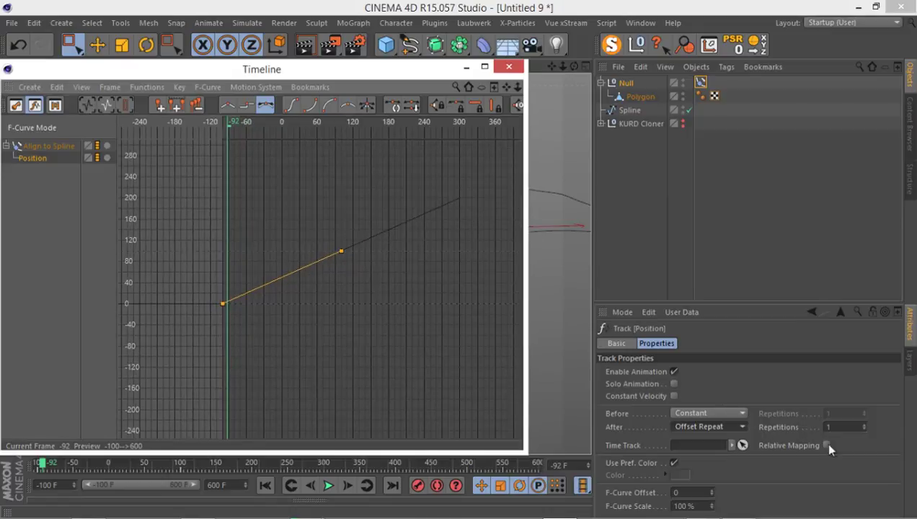
pyautogui.click(863, 424)
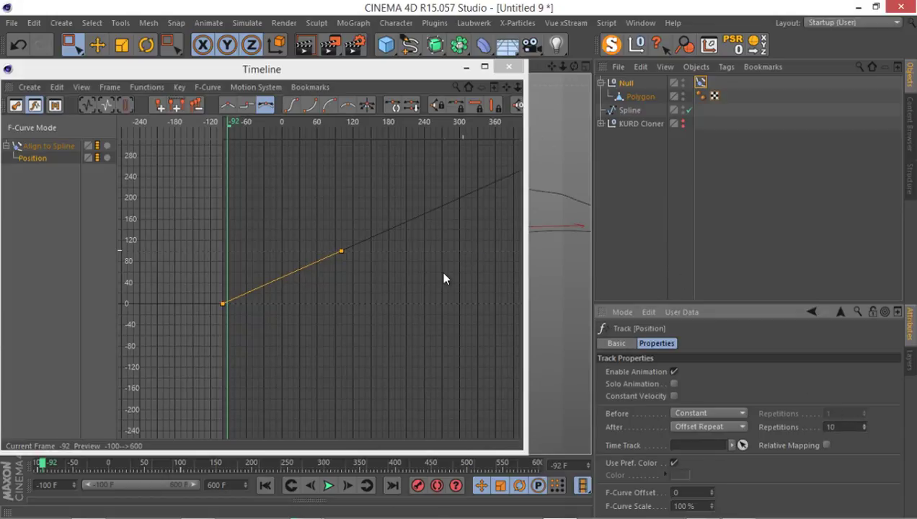
pyautogui.keyDown('alt'); pyautogui.moveTo(443, 273); pyautogui.dragTo(474, 259, button='right'); pyautogui.keyUp('alt')
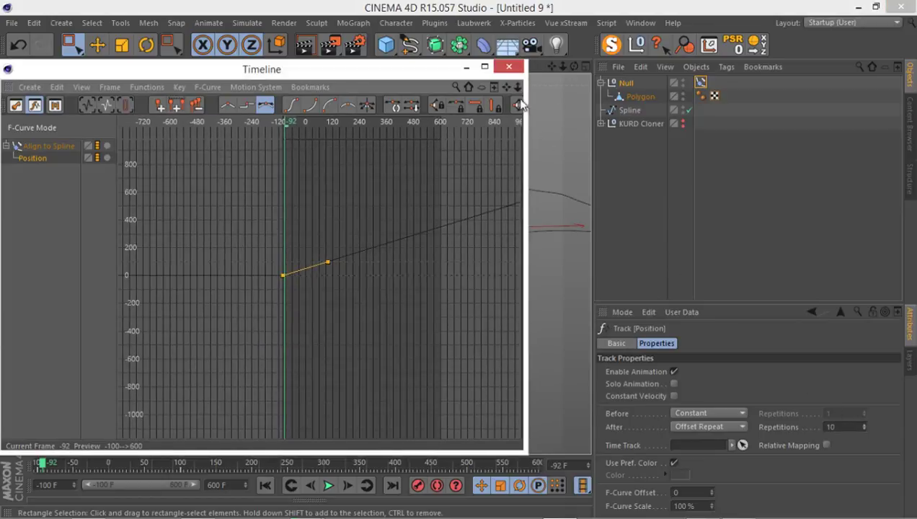
# Step: Close the Timeline and play the animation from the first frame to check the polygon's motion past frame 100
pyautogui.click(509, 66)
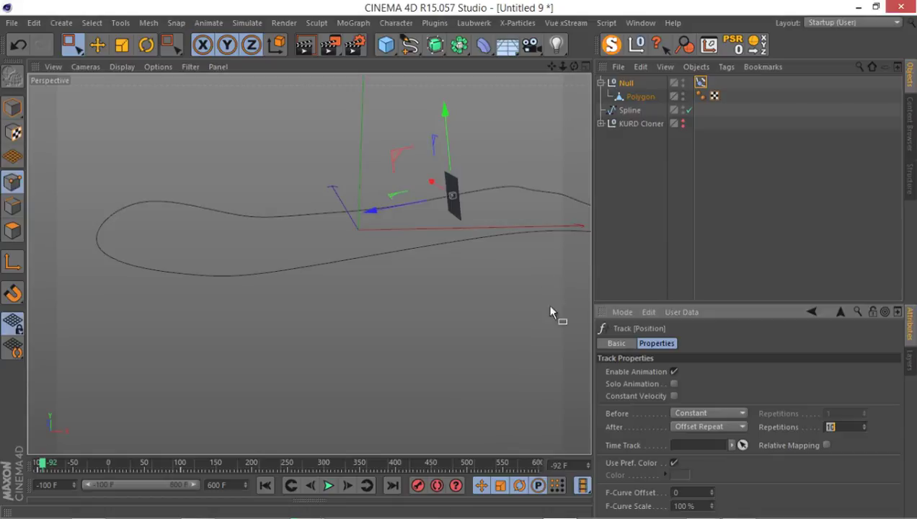
pyautogui.click(265, 488)
pyautogui.click(328, 486)
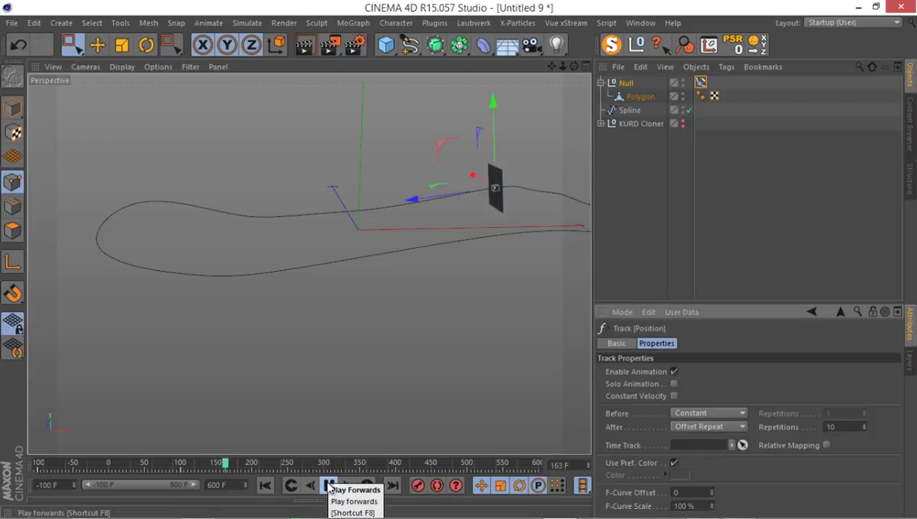
pyautogui.click(328, 485)
pyautogui.click(330, 486)
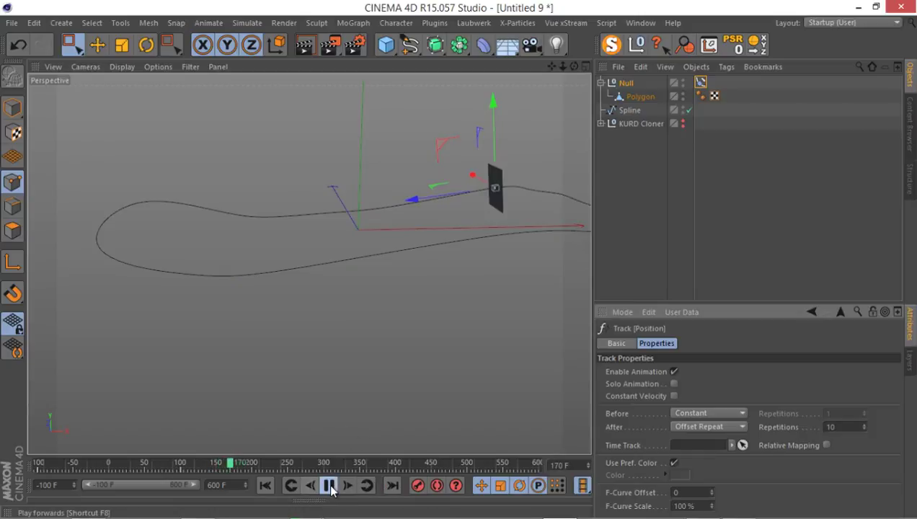
pyautogui.click(330, 486)
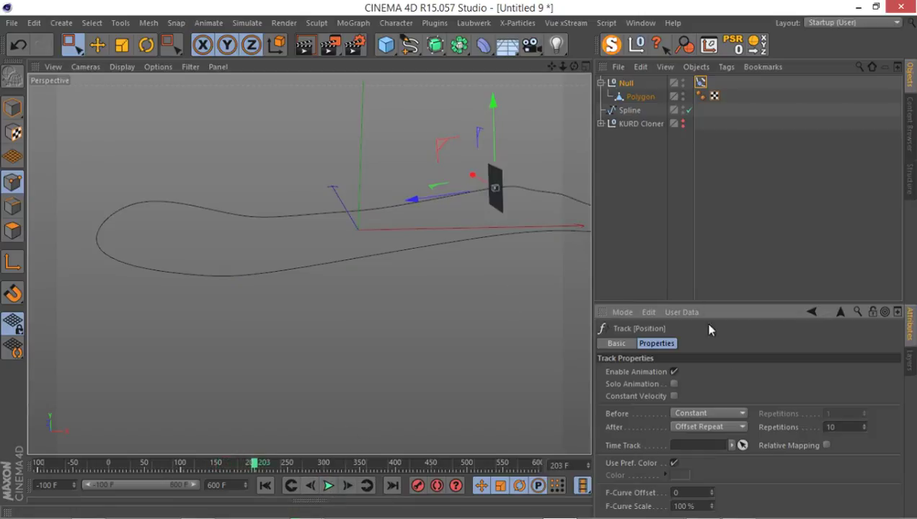
# Step: Reopen the Align to Spline tag's Position F-curve and change the track's After behaviour to Repeat
pyautogui.click(701, 83)
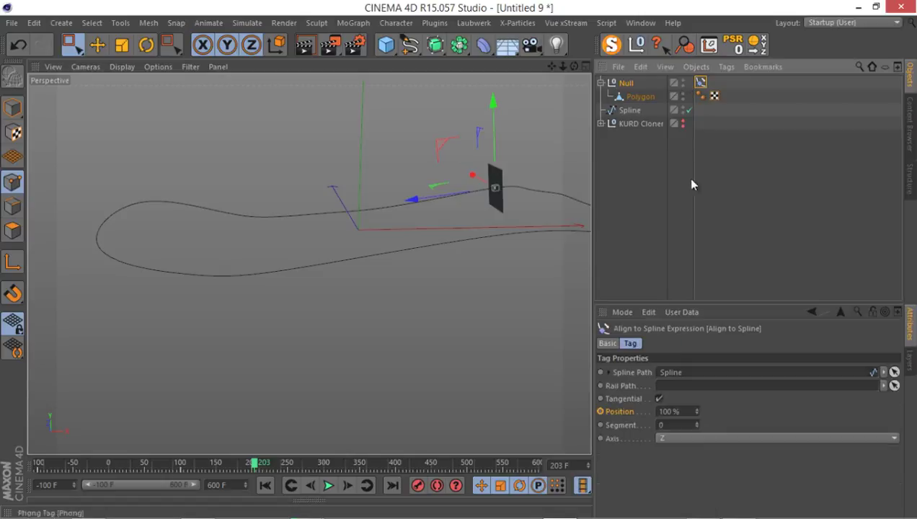
pyautogui.rightClick(621, 412)
pyautogui.moveTo(655, 312)
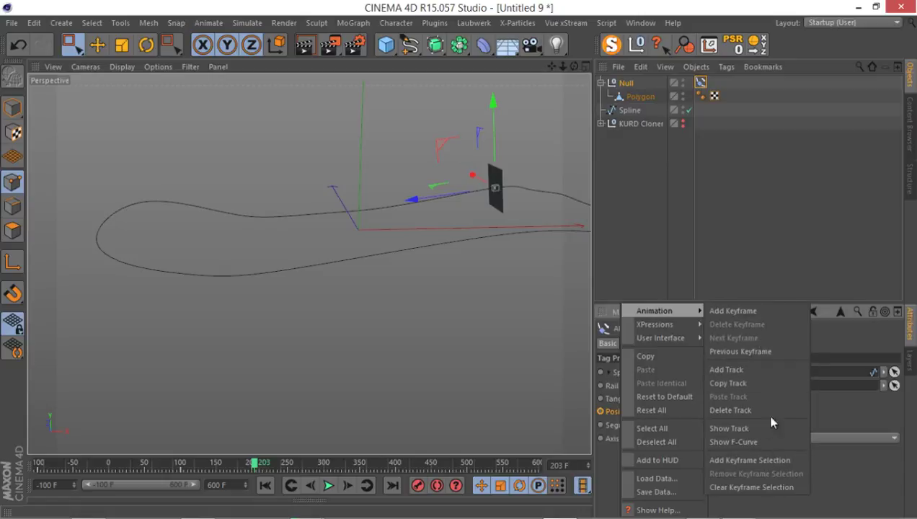
pyautogui.click(749, 442)
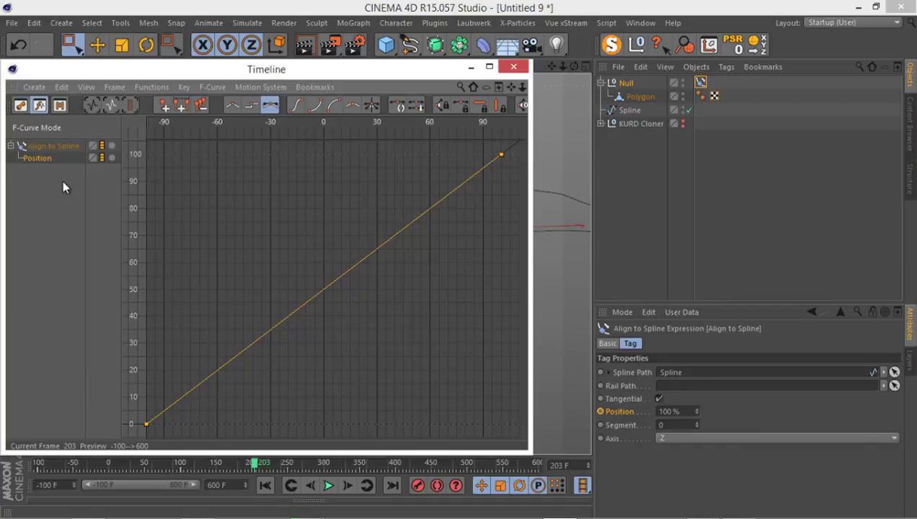
pyautogui.click(40, 158)
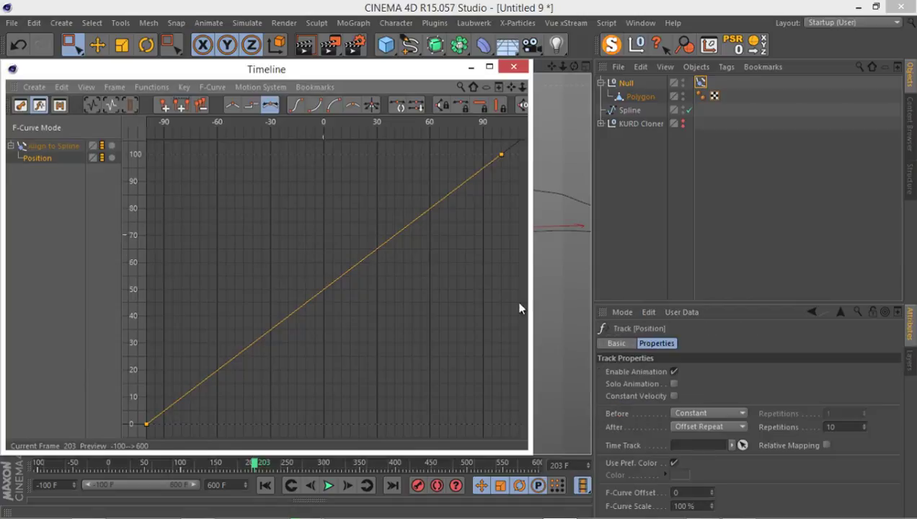
pyautogui.click(692, 424)
pyautogui.click(716, 481)
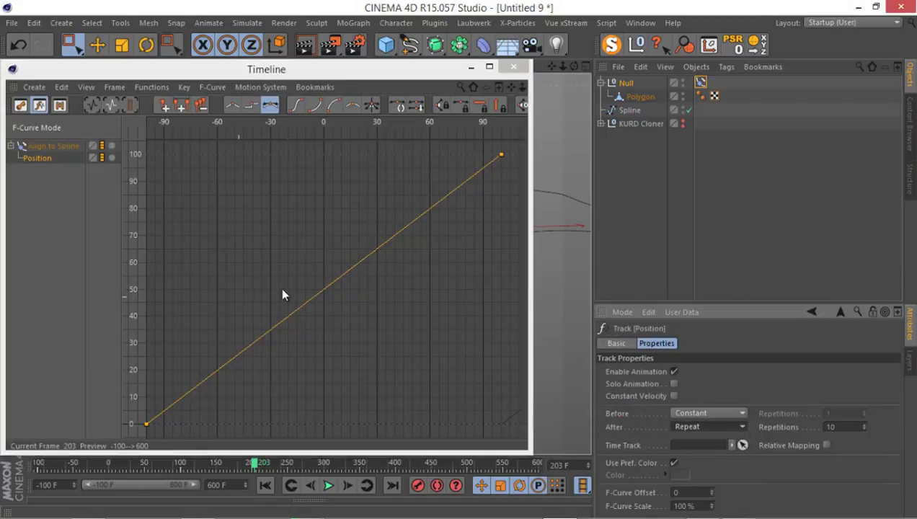
# Step: Close the Timeline, return to frame -100 and play the animation to check that the polygon loops around the spline
pyautogui.click(511, 68)
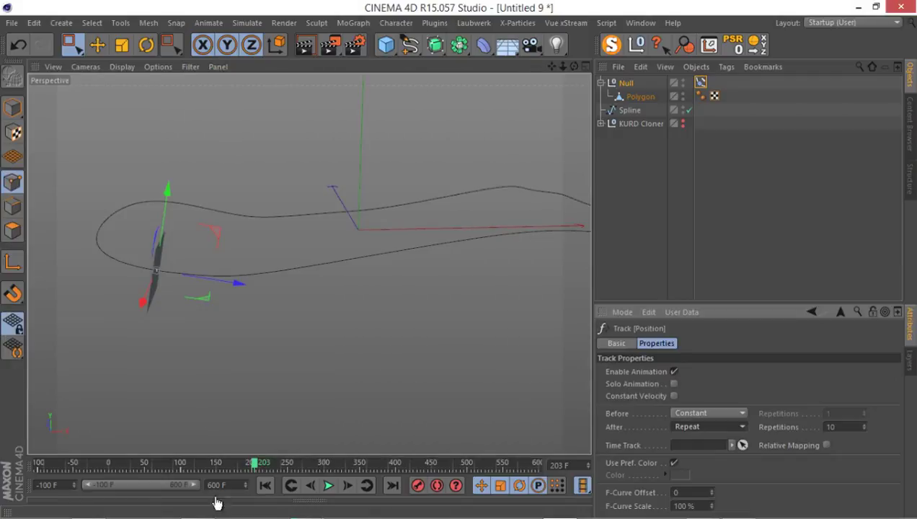
pyautogui.moveTo(251, 466); pyautogui.dragTo(128, 451)
pyautogui.moveTo(140, 458); pyautogui.dragTo(2, 458)
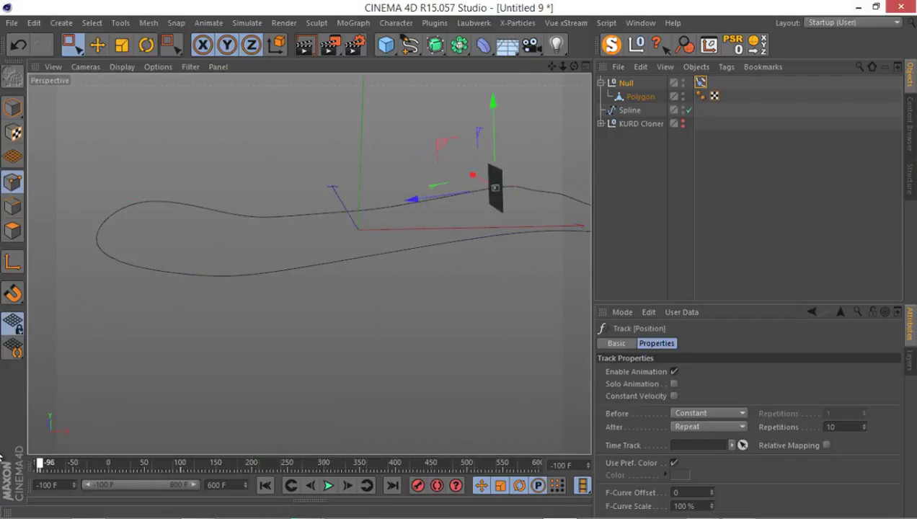
pyautogui.click(323, 486)
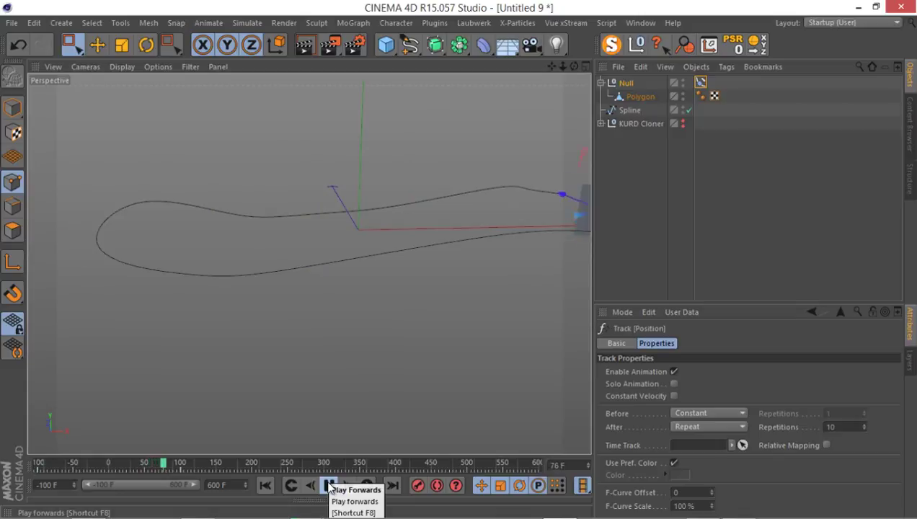
pyautogui.click(328, 485)
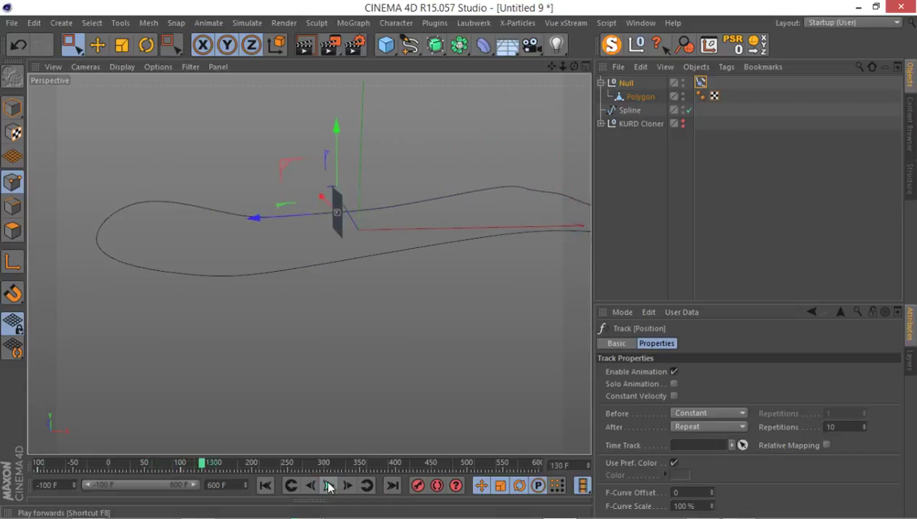
pyautogui.keyDown('alt'); pyautogui.moveTo(568, 183); pyautogui.dragTo(490, 225, button='middle'); pyautogui.keyUp('alt')
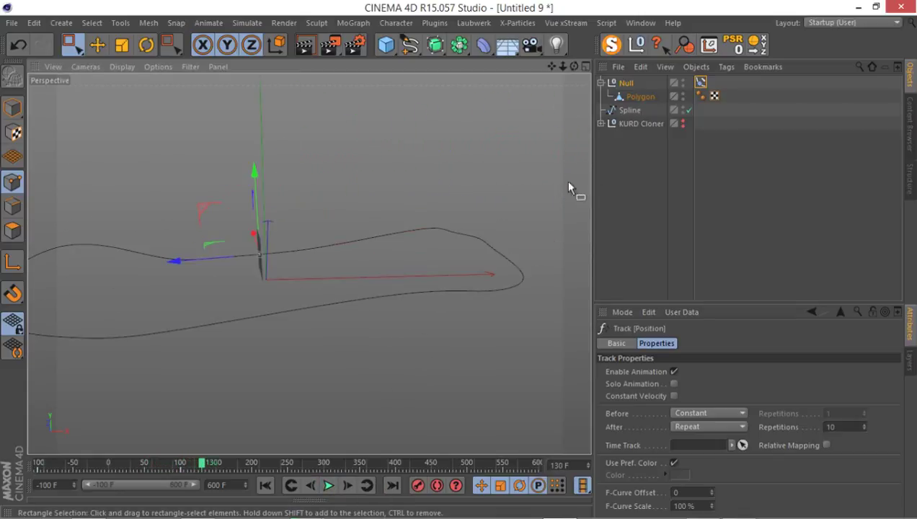
# Step: Select the Spline and delete the two crowded points just past its start, near the tight bend
pyautogui.click(629, 109)
pyautogui.keyDown('alt'); pyautogui.moveTo(515, 184); pyautogui.dragTo(453, 241); pyautogui.keyUp('alt')
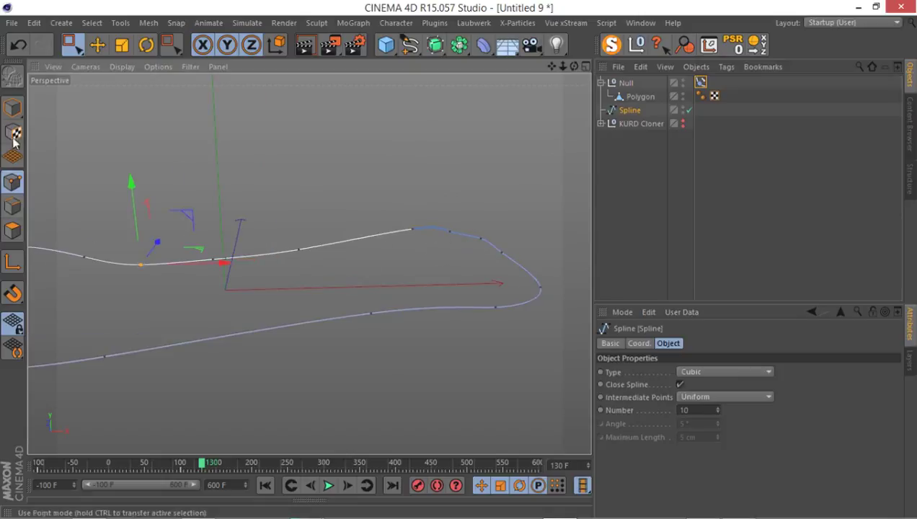
pyautogui.click(431, 273)
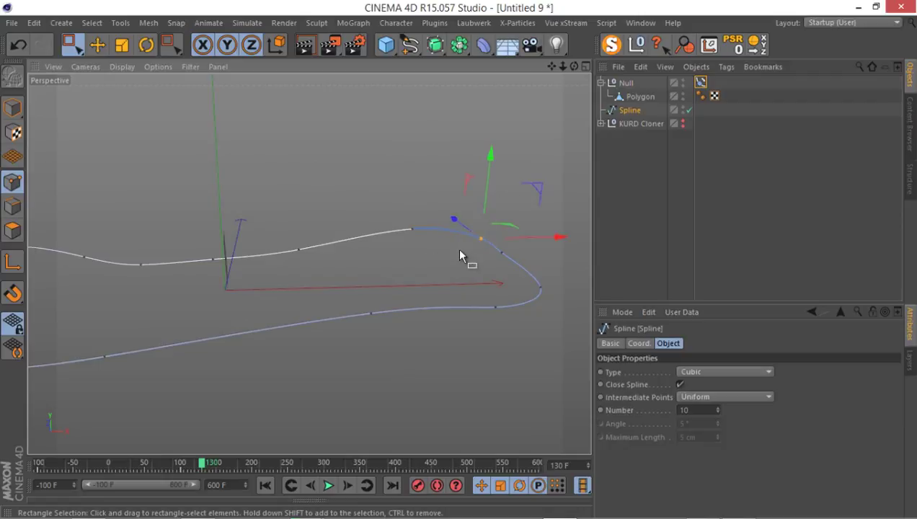
pyautogui.click(460, 252)
# Step: Move the spline's start point slightly along X toward the bend and play the animation to check the motion
pyautogui.moveTo(441, 187); pyautogui.dragTo(348, 257)
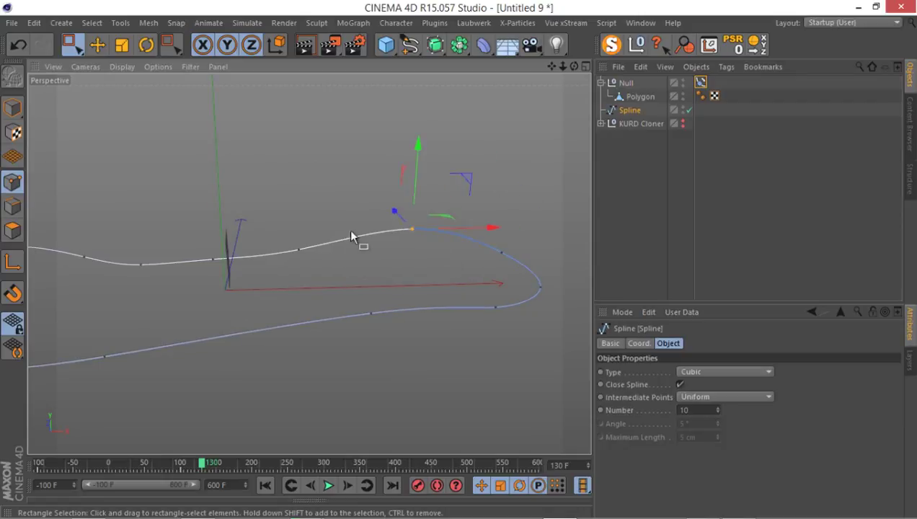
pyautogui.middleClick(352, 232)
pyautogui.middleClick(447, 183)
pyautogui.moveTo(512, 143); pyautogui.dragTo(534, 140)
pyautogui.middleClick(413, 194)
pyautogui.middleClick(188, 176)
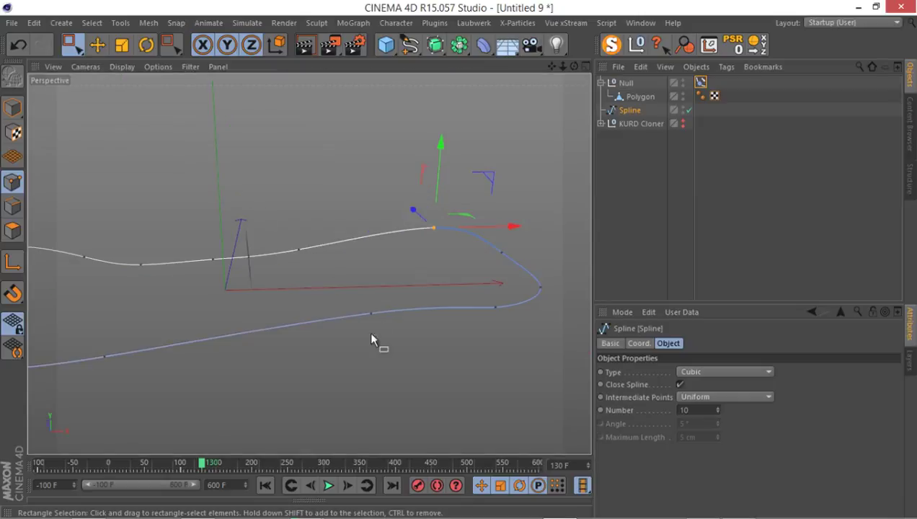
pyautogui.click(328, 485)
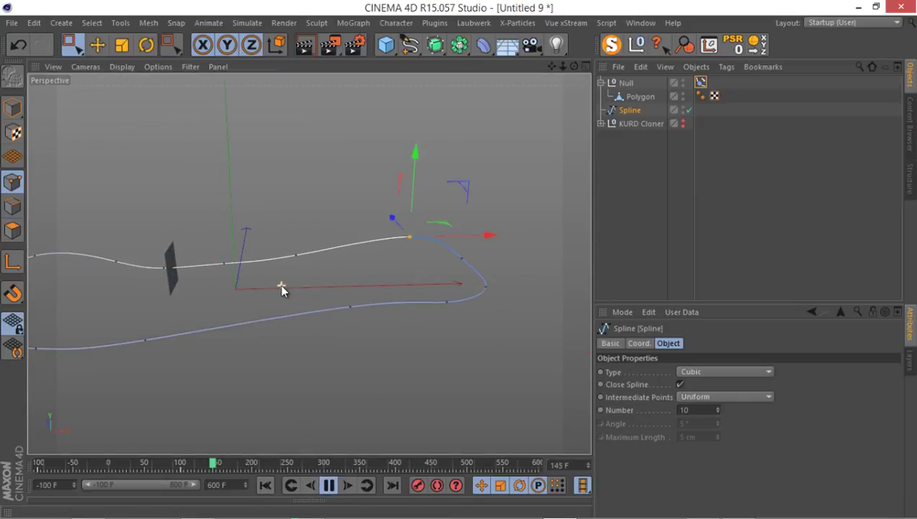
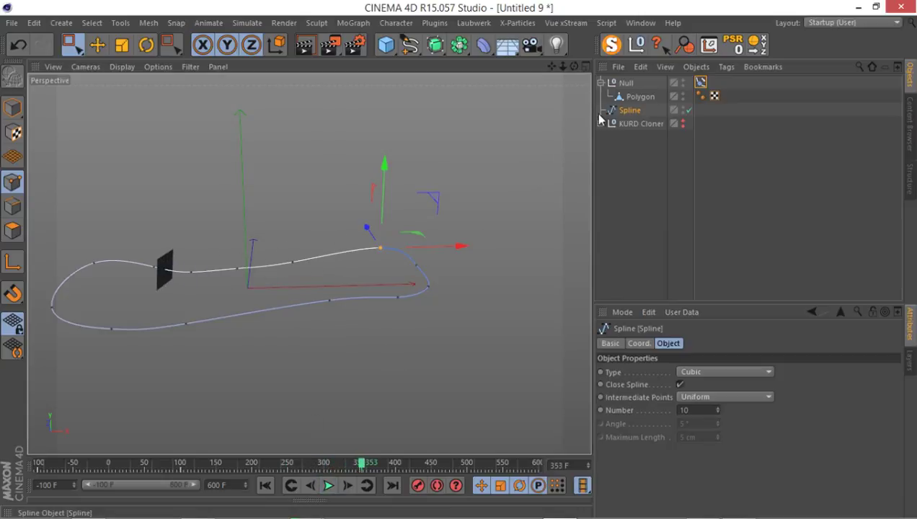
# Step: Add a MoGraph Tracer linked to the Polygon and enlarge the area showing its attributes
pyautogui.click(635, 97)
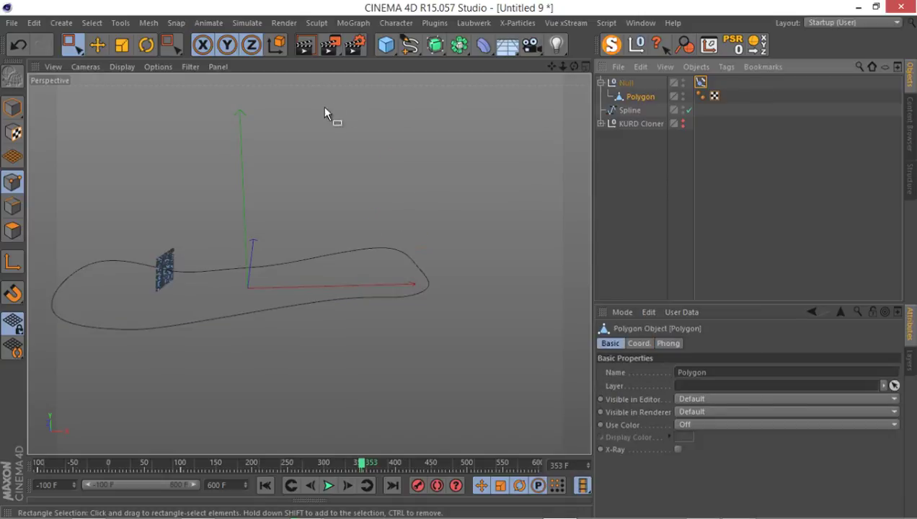
pyautogui.click(342, 26)
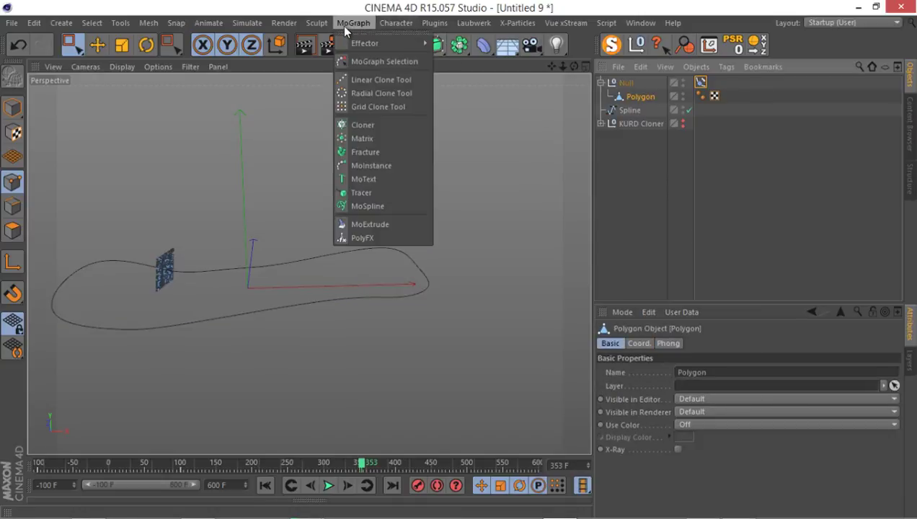
pyautogui.click(389, 192)
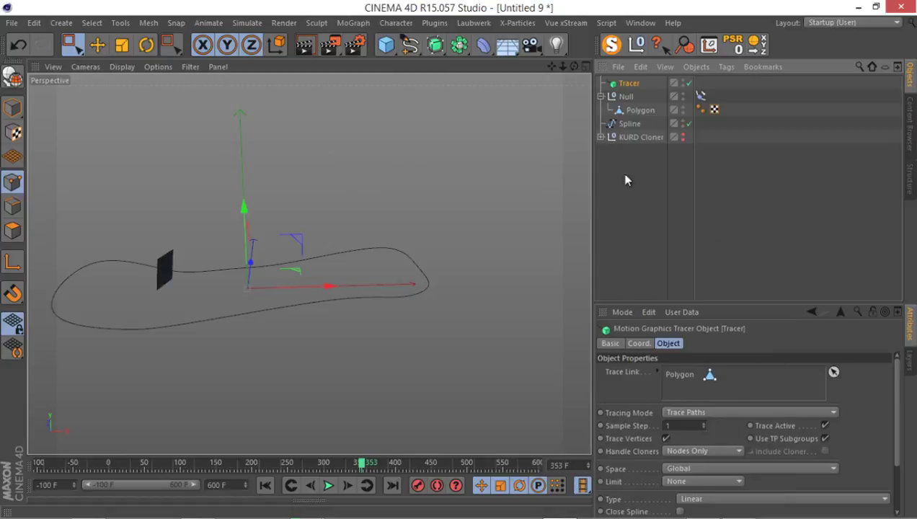
pyautogui.moveTo(764, 303); pyautogui.dragTo(757, 213)
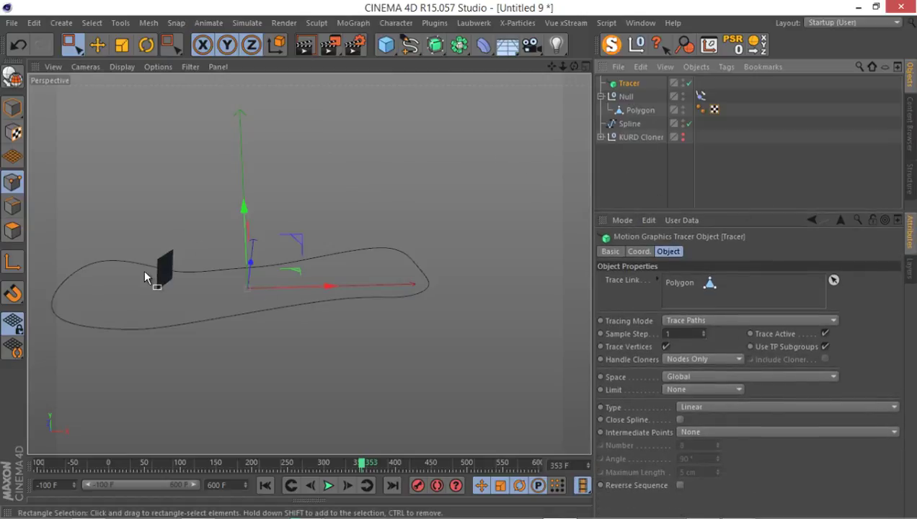
# Step: Play the animation from frame -100 and inspect the paths traced by the polygon's vertices
pyautogui.scroll(4, 144, 274)
pyautogui.keyDown('alt'); pyautogui.moveTo(113, 277); pyautogui.dragTo(276, 319); pyautogui.keyUp('alt')
pyautogui.click(266, 487)
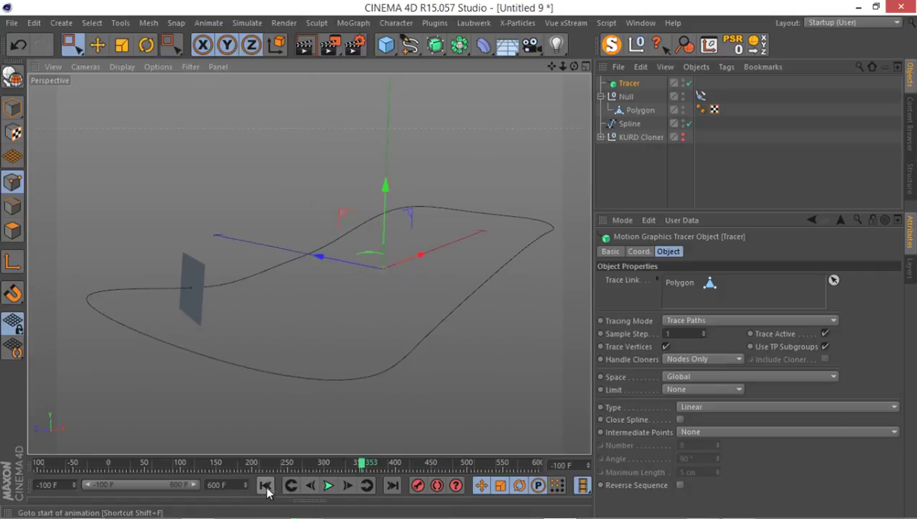
pyautogui.click(328, 486)
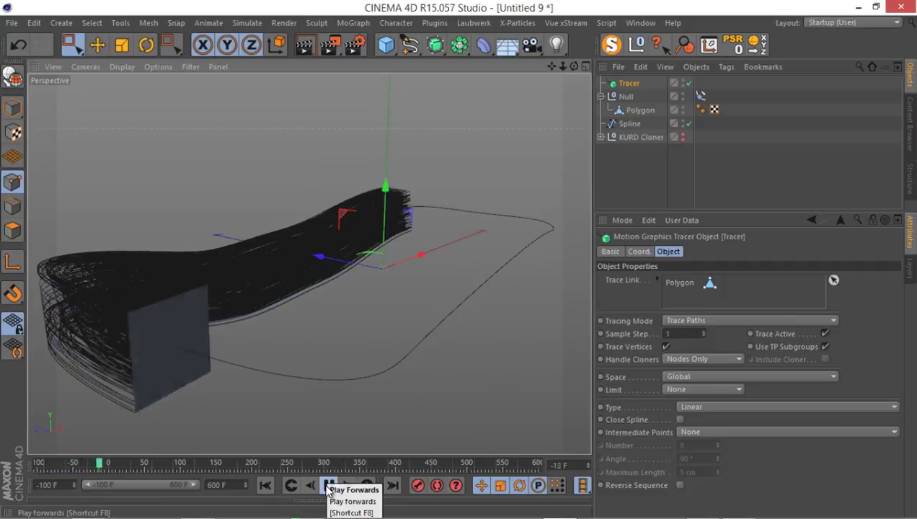
pyautogui.click(328, 486)
pyautogui.moveTo(274, 310)
pyautogui.keyDown('alt'); pyautogui.mouseDown()
pyautogui.moveTo(90, 278)
pyautogui.moveTo(224, 206)
pyautogui.moveTo(236, 293)
pyautogui.moveTo(256, 248)
pyautogui.moveTo(272, 298)
pyautogui.mouseUp(); pyautogui.keyUp('alt')
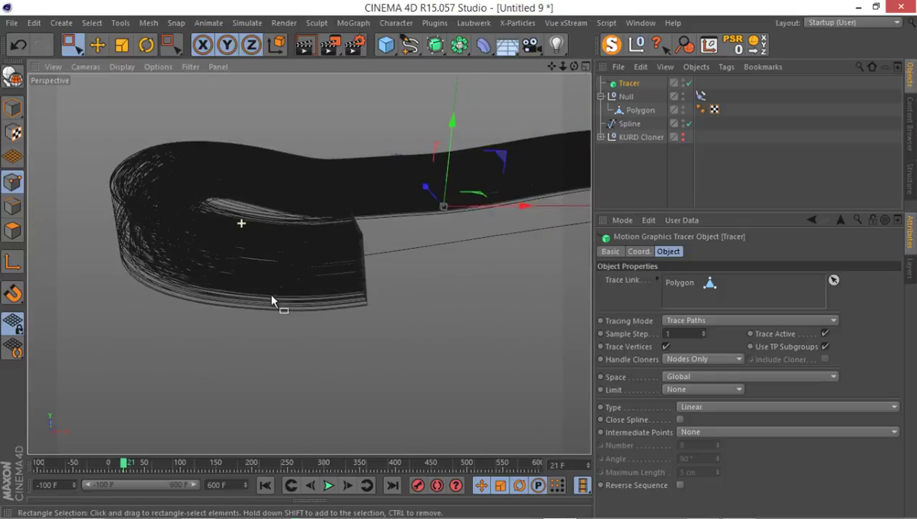
# Step: Return to frame -100 and disable the Tracer
pyautogui.click(265, 485)
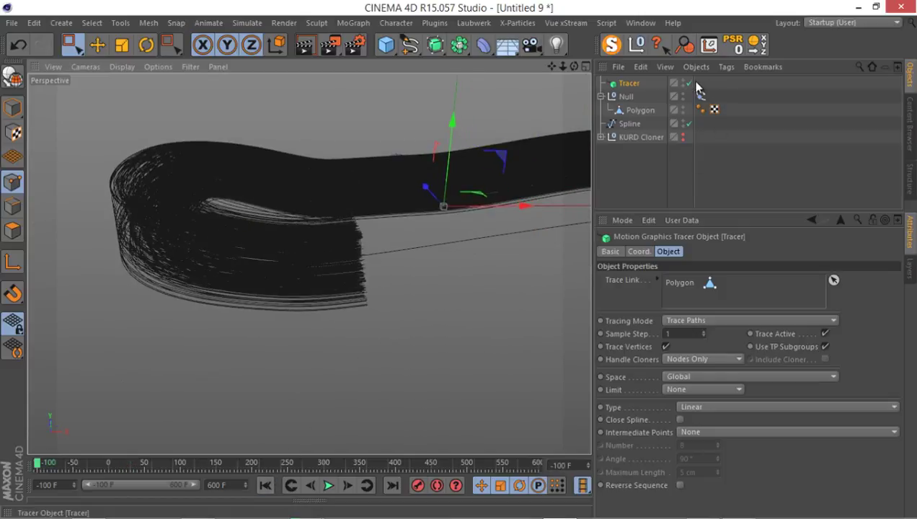
pyautogui.click(690, 83)
pyautogui.keyDown('alt'); pyautogui.moveTo(381, 183); pyautogui.dragTo(548, 165); pyautogui.keyUp('alt')
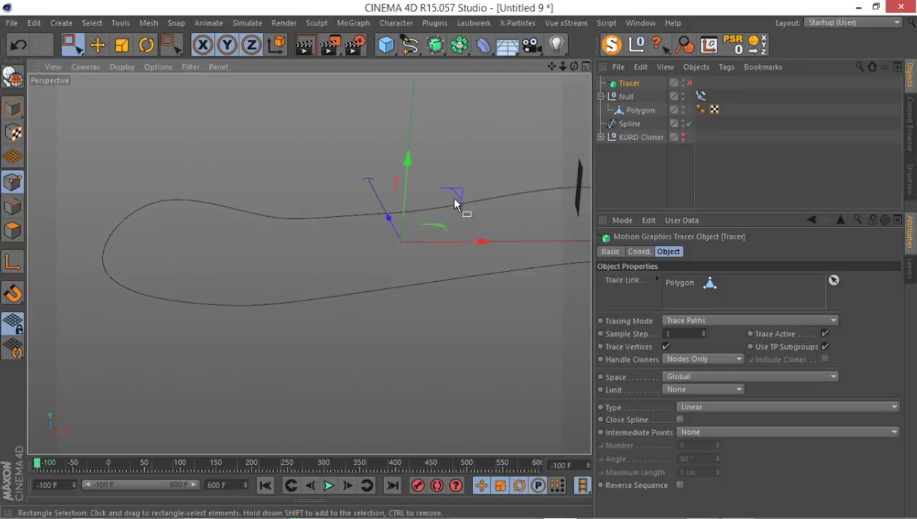
pyautogui.keyDown('alt'); pyautogui.moveTo(455, 206); pyautogui.dragTo(518, 210); pyautogui.keyUp('alt')
# Step: Select the Polygon in Model mode and display its coordinates
pyautogui.click(638, 118)
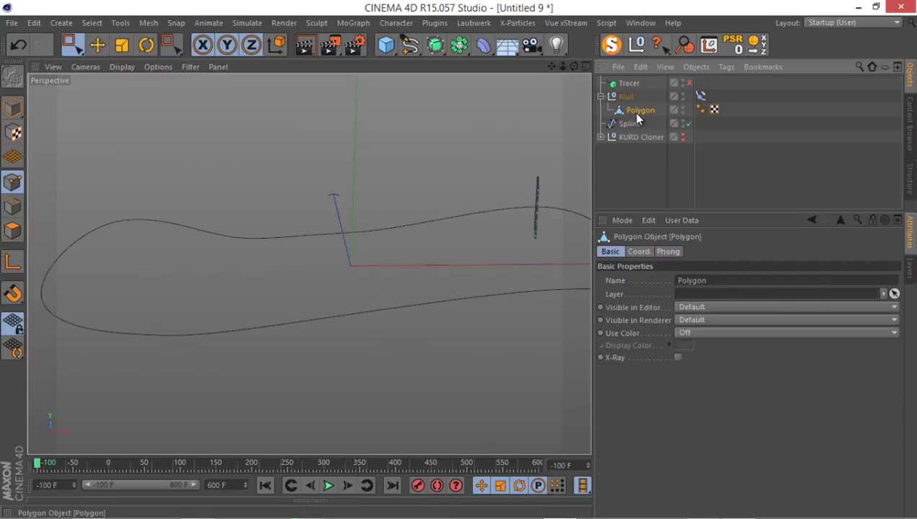
pyautogui.click(12, 108)
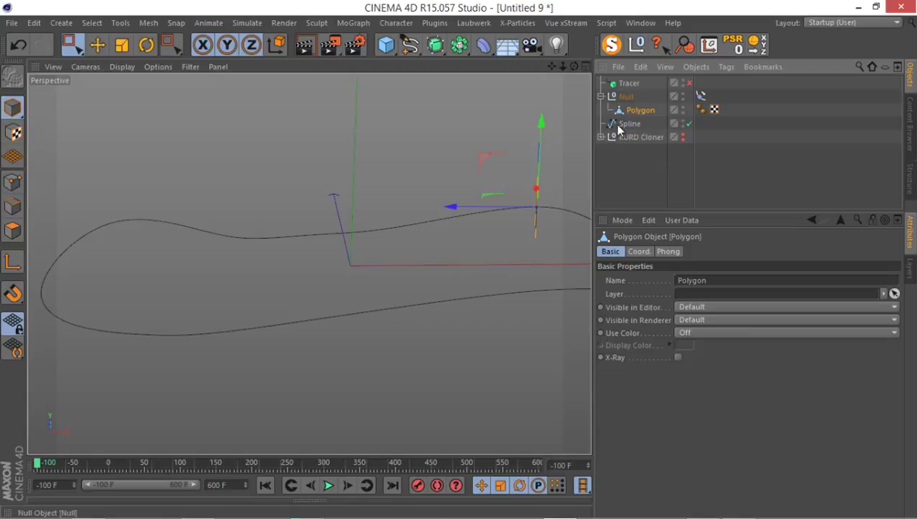
pyautogui.keyDown('alt'); pyautogui.moveTo(531, 134); pyautogui.dragTo(487, 152, button='middle'); pyautogui.keyUp('alt')
pyautogui.keyDown('alt'); pyautogui.moveTo(392, 179); pyautogui.dragTo(447, 259); pyautogui.keyUp('alt')
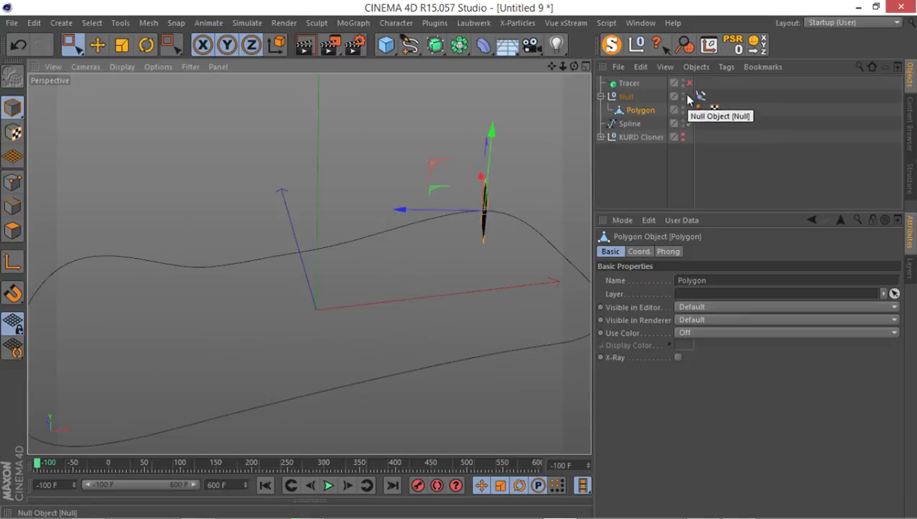
pyautogui.click(654, 251)
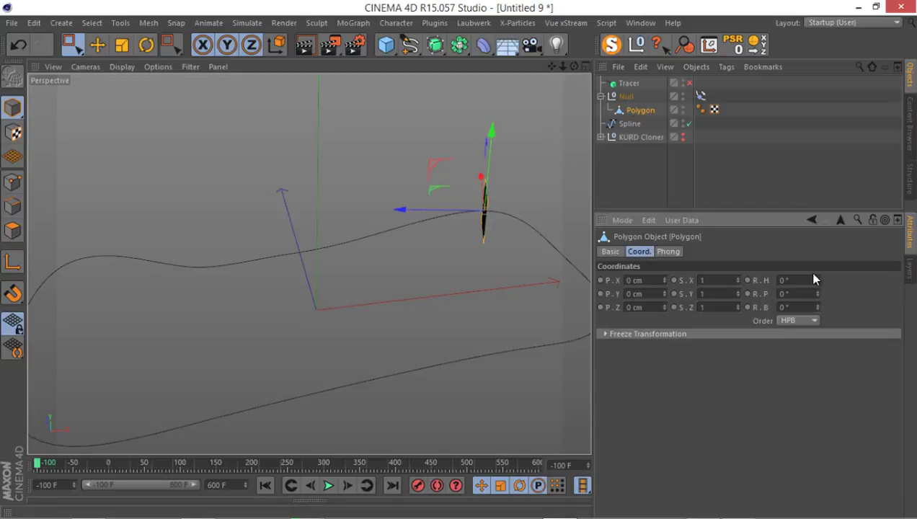
# Step: Try rotating the polygon's heading to about 54° and scrub to frame 102 to examine the Null's own rotation
pyautogui.moveTo(816, 276); pyautogui.dragTo(821, 278)
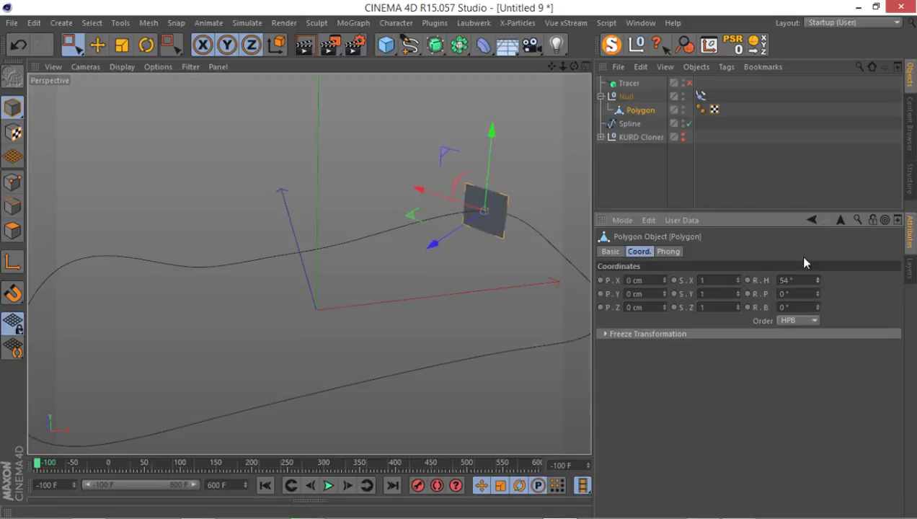
pyautogui.click(627, 97)
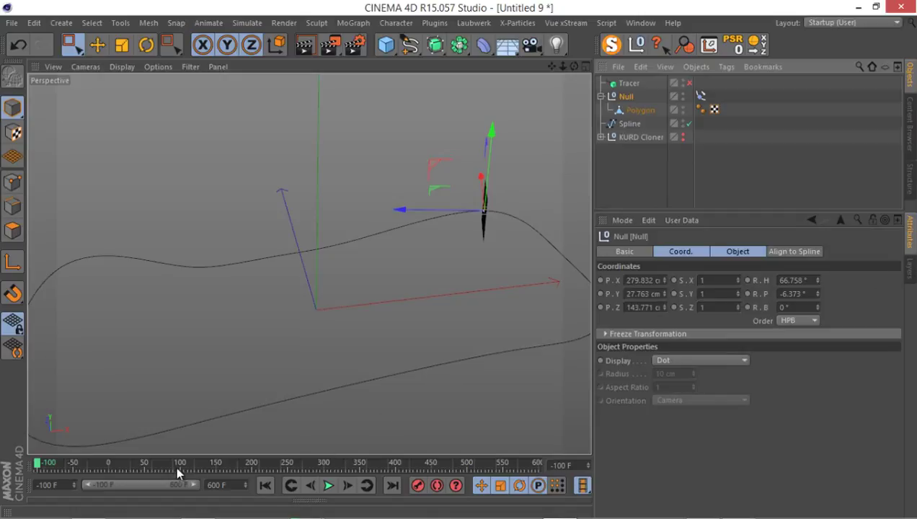
pyautogui.click(122, 465)
pyautogui.moveTo(124, 466); pyautogui.dragTo(182, 464)
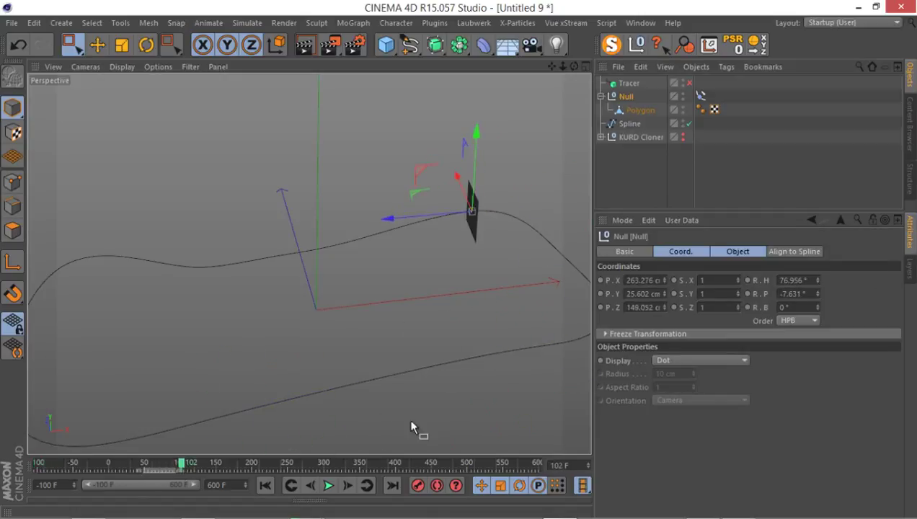
# Step: Try out changes to the polygon's heading and bank rotation and undo them
pyautogui.click(632, 109)
pyautogui.moveTo(817, 284); pyautogui.dragTo(812, 281)
pyautogui.hotkey('ctrl', 'z')
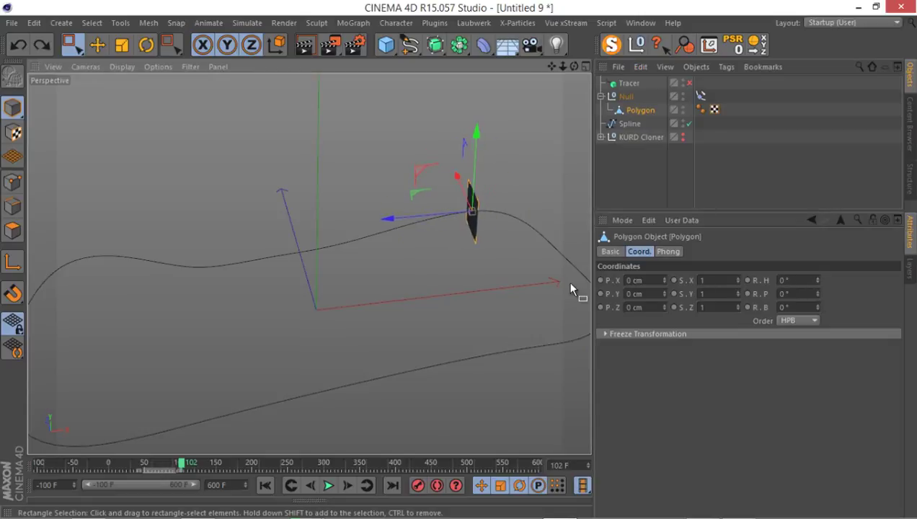
pyautogui.doubleClick(810, 308)
pyautogui.write('38')
pyautogui.press('Return')
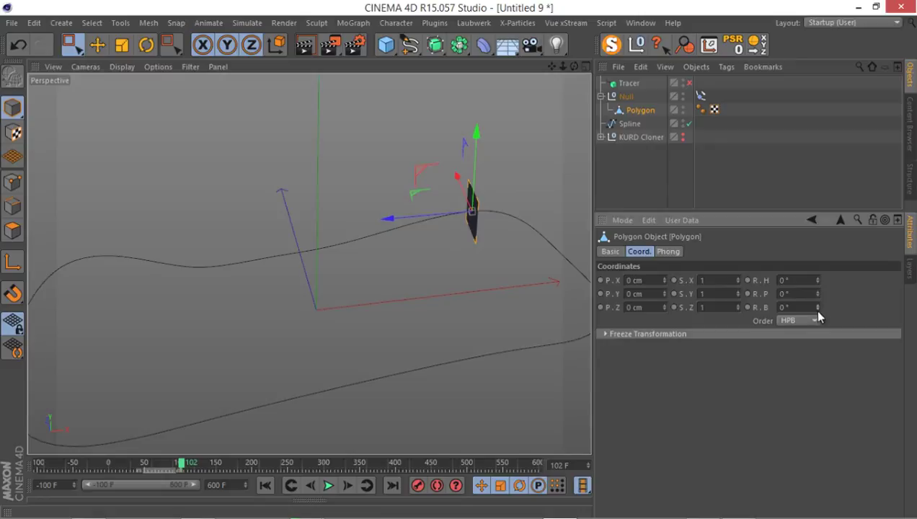
pyautogui.moveTo(817, 308); pyautogui.dragTo(815, 307)
pyautogui.hotkey('ctrl', 'z')
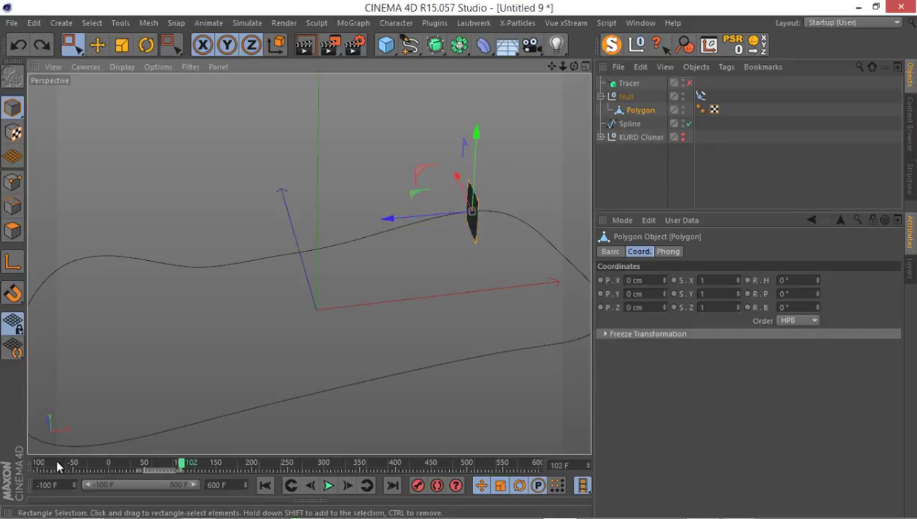
# Step: Keyframe the polygon's bank rotation from 0° at frame -100 to 720° at frame 600
pyautogui.moveTo(57, 463); pyautogui.dragTo(13, 466)
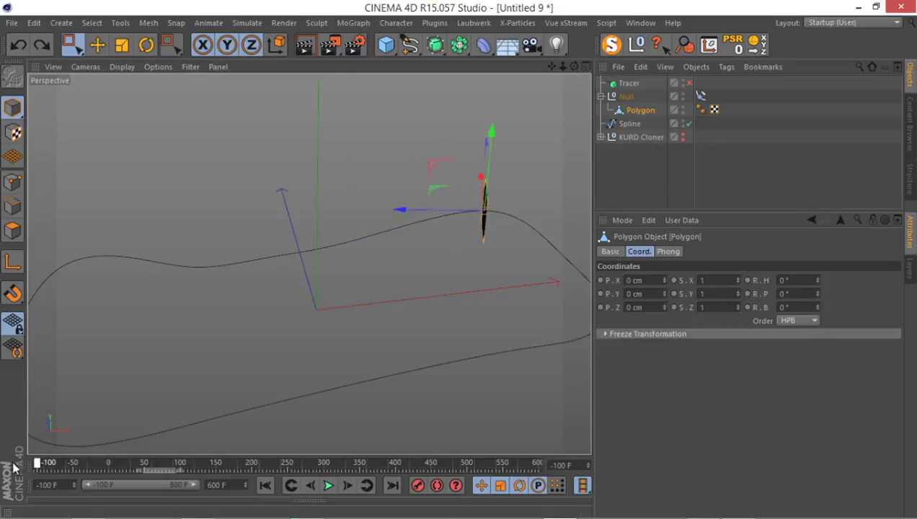
pyautogui.click(747, 308)
pyautogui.moveTo(515, 465); pyautogui.dragTo(562, 469)
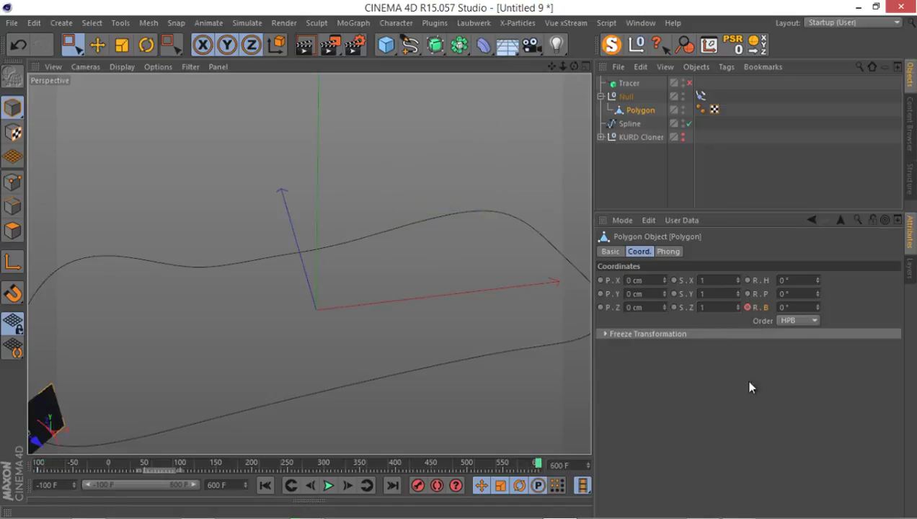
pyautogui.click(791, 308)
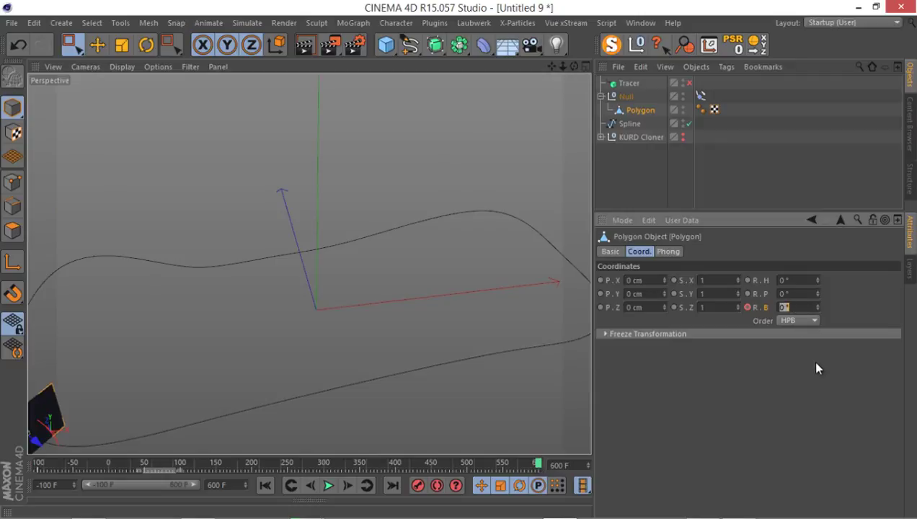
pyautogui.write('720')
pyautogui.press('Return')
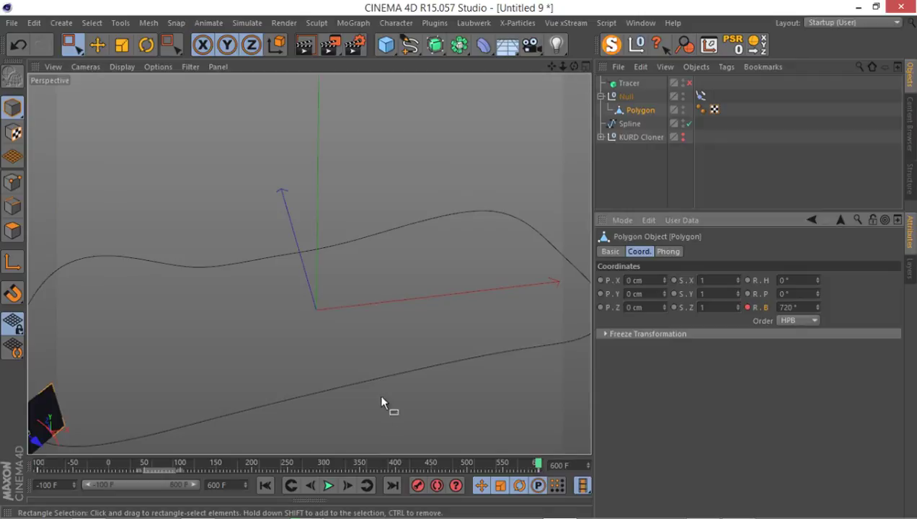
# Step: Play the animation from frame -100 to check the polygon's spin along the spline
pyautogui.click(265, 485)
pyautogui.click(328, 486)
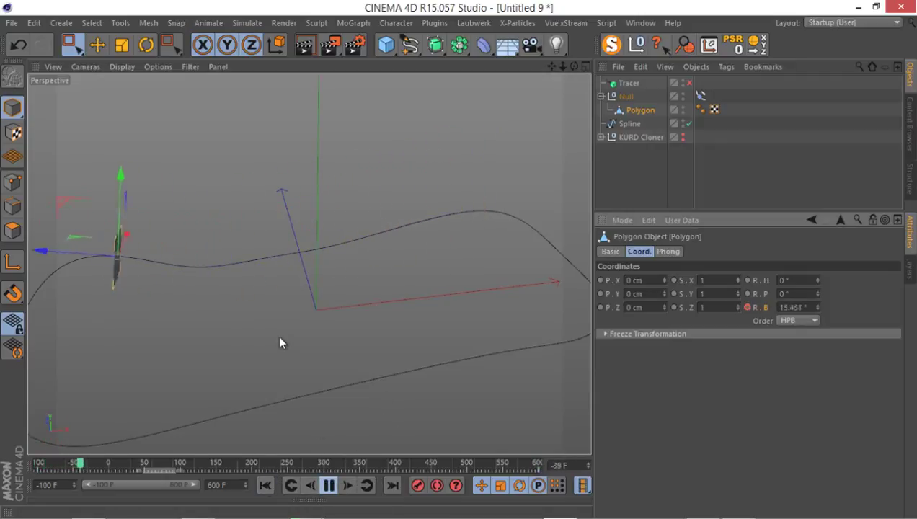
pyautogui.keyDown('alt'); pyautogui.moveTo(277, 335); pyautogui.dragTo(391, 226); pyautogui.keyUp('alt')
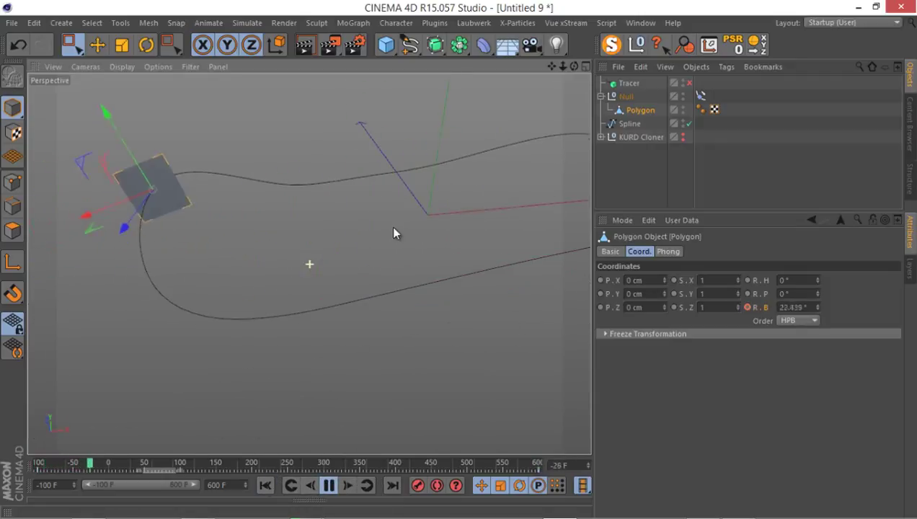
pyautogui.click(328, 485)
# Step: Change the value of the polygon's bank rotation key at frame 600 to 1440°
pyautogui.moveTo(509, 473); pyautogui.dragTo(540, 479)
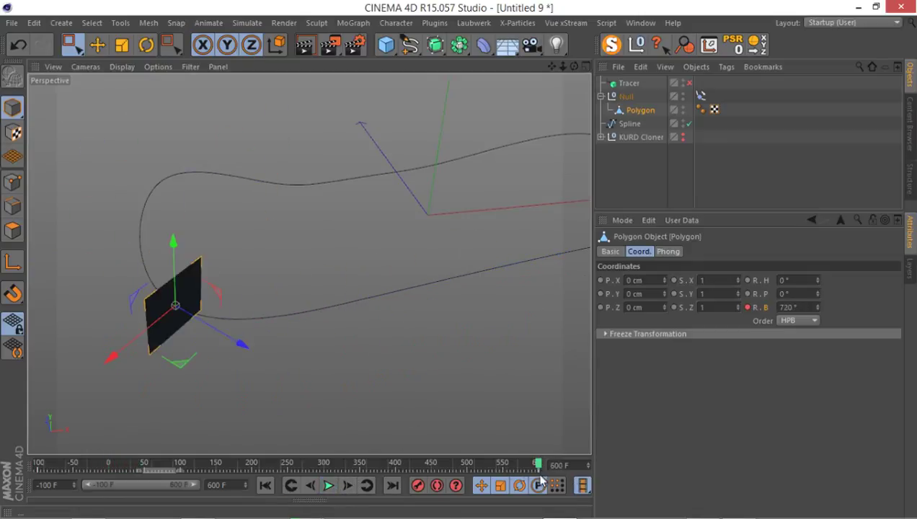
pyautogui.click(537, 470)
pyautogui.doubleClick(690, 282)
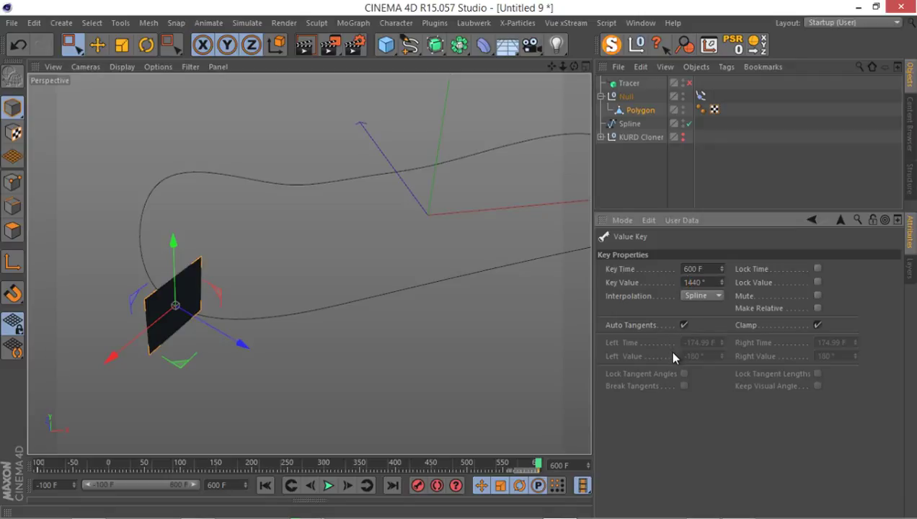
# Step: Replay from the first frame with the whole spline in view to check the faster spin
pyautogui.click(265, 486)
pyautogui.keyDown('alt'); pyautogui.moveTo(250, 324); pyautogui.dragTo(268, 393); pyautogui.keyUp('alt')
pyautogui.click(328, 486)
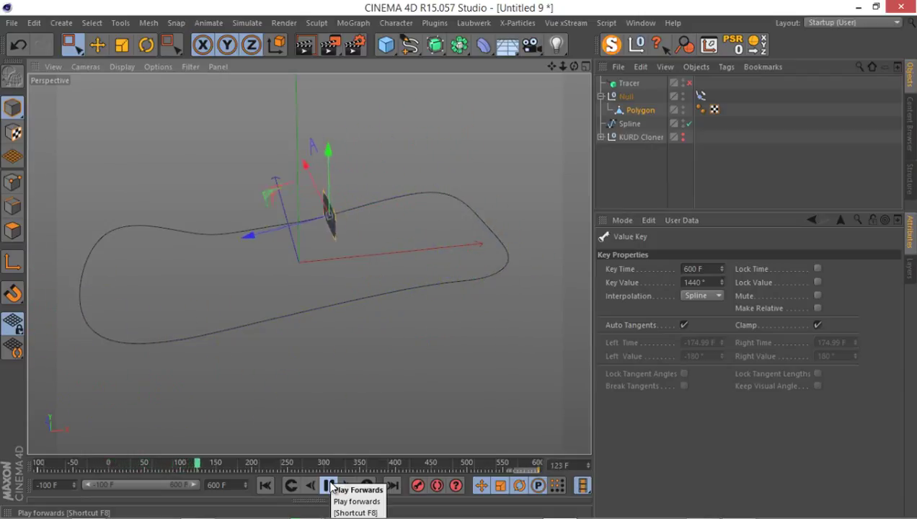
pyautogui.click(329, 486)
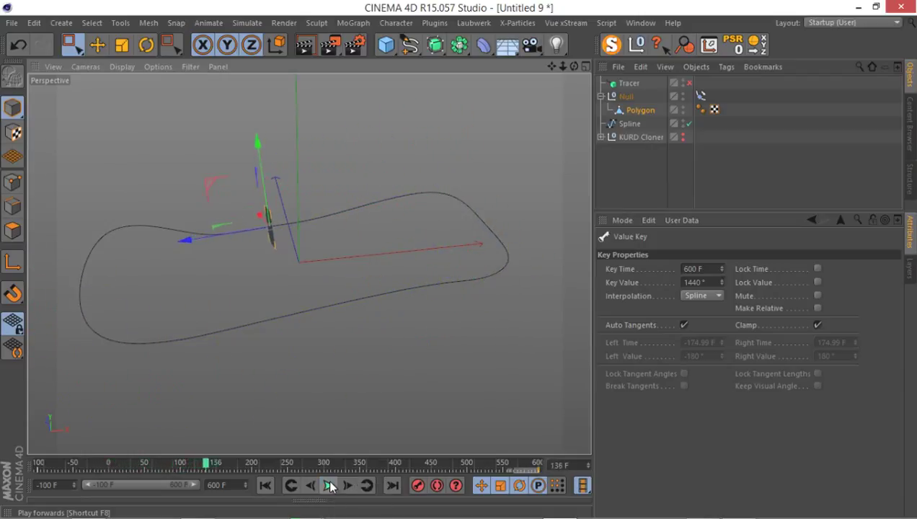
# Step: Make the polygon's bank rotation F-curve linear between both keys so it spins at constant speed, and close the Timeline
pyautogui.click(638, 111)
pyautogui.rightClick(762, 312)
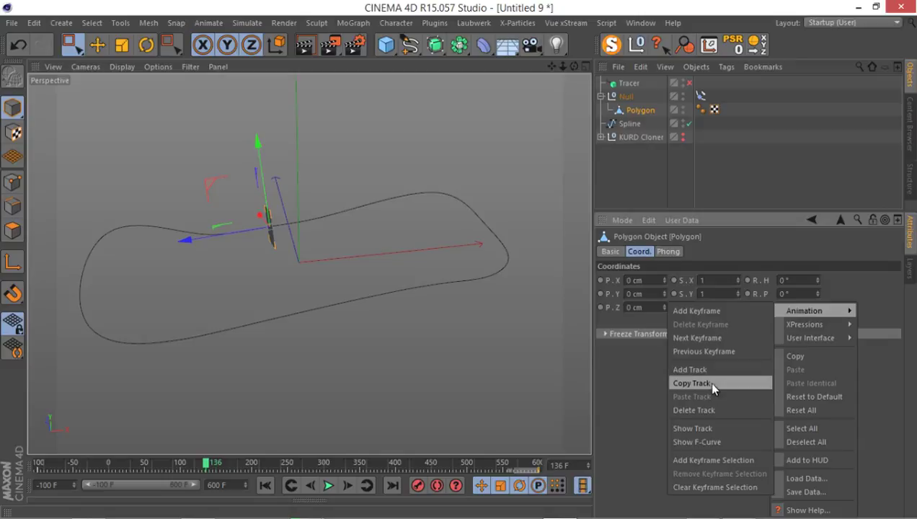
pyautogui.click(718, 439)
pyautogui.keyDown('alt'); pyautogui.moveTo(441, 267); pyautogui.dragTo(458, 249, button='right'); pyautogui.keyUp('alt')
pyautogui.moveTo(493, 212); pyautogui.dragTo(194, 365)
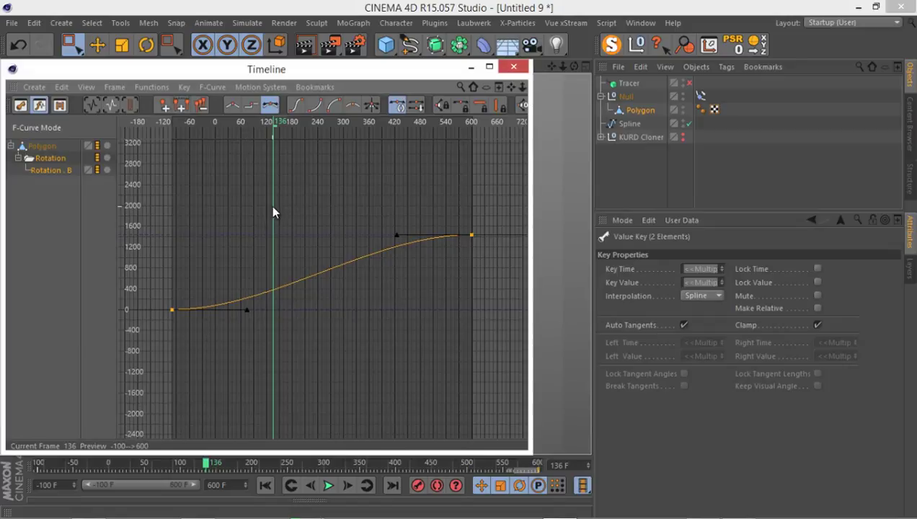
pyautogui.press('l')
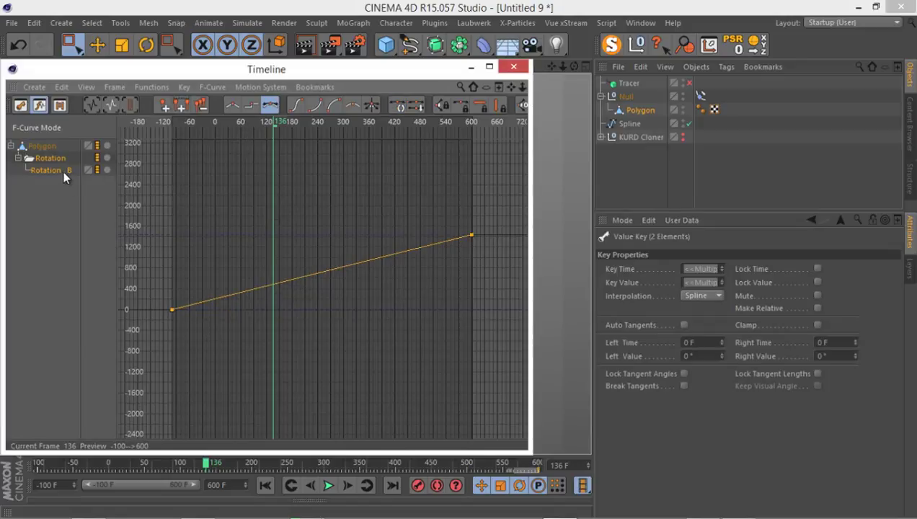
pyautogui.click(511, 69)
# Step: Play the animation to check the polygon's linear spin along the spline, and return to frame -100
pyautogui.click(329, 486)
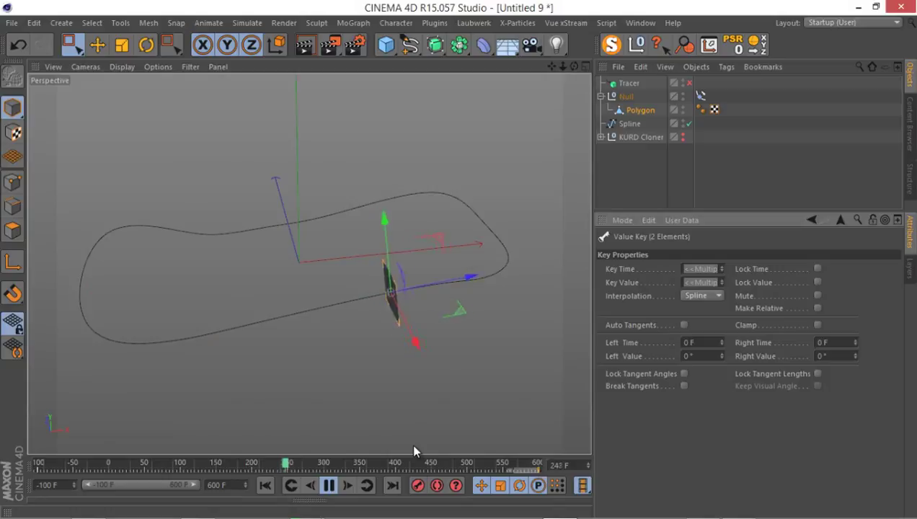
pyautogui.click(329, 485)
pyautogui.click(264, 485)
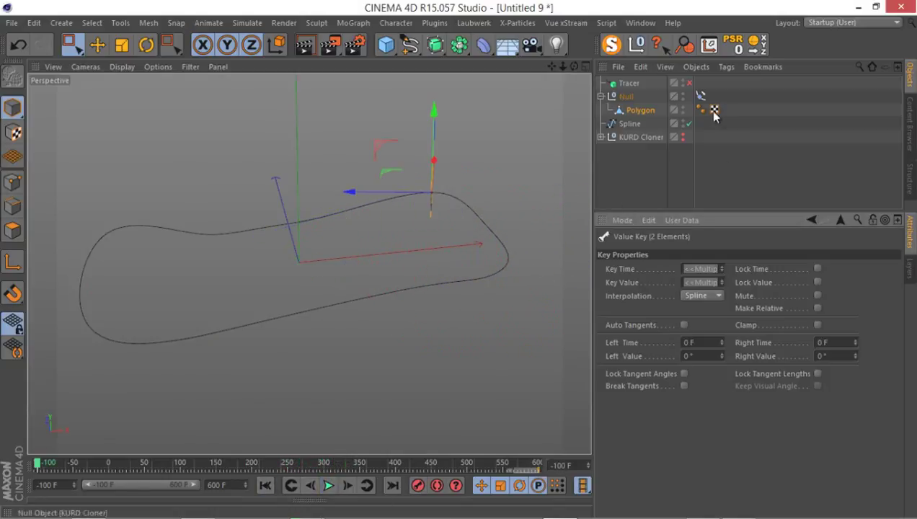
# Step: Enable the Tracer and save the project as "Hair-like object scene" in the Project Files folder
pyautogui.click(689, 84)
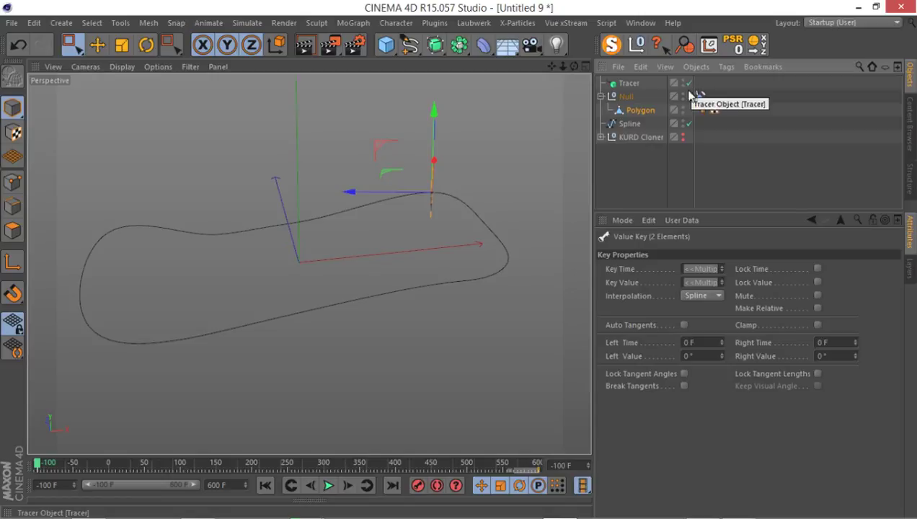
pyautogui.click(9, 24)
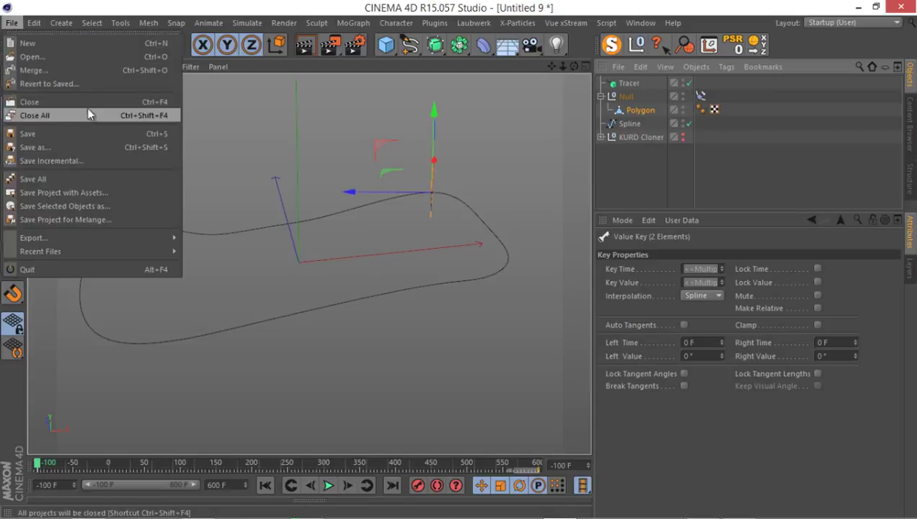
pyautogui.click(78, 149)
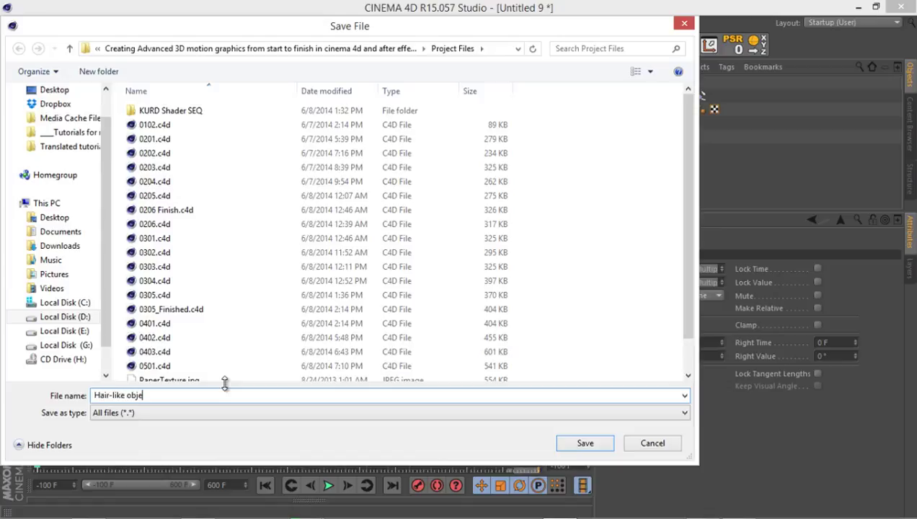
pyautogui.write('en')
pyautogui.press('Return')
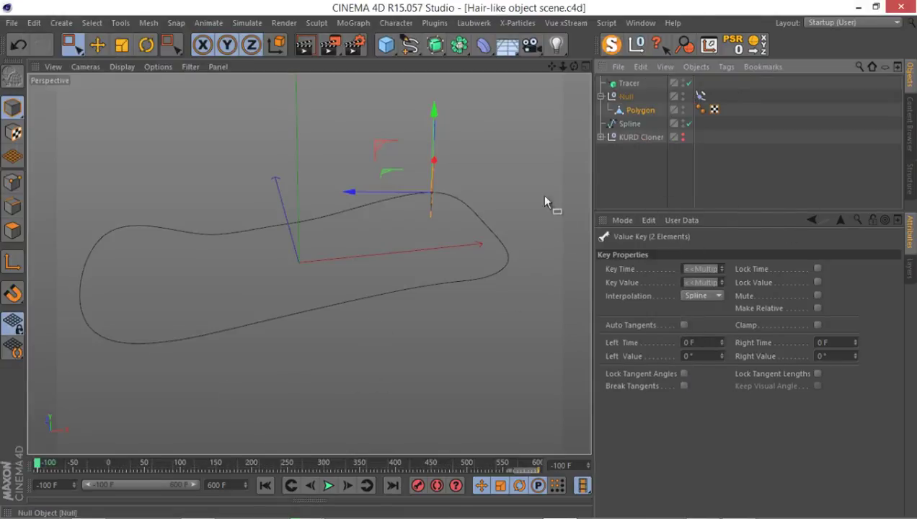
# Step: Play the animation in two stretches to check the strands the Tracer draws along the spline
pyautogui.click(328, 487)
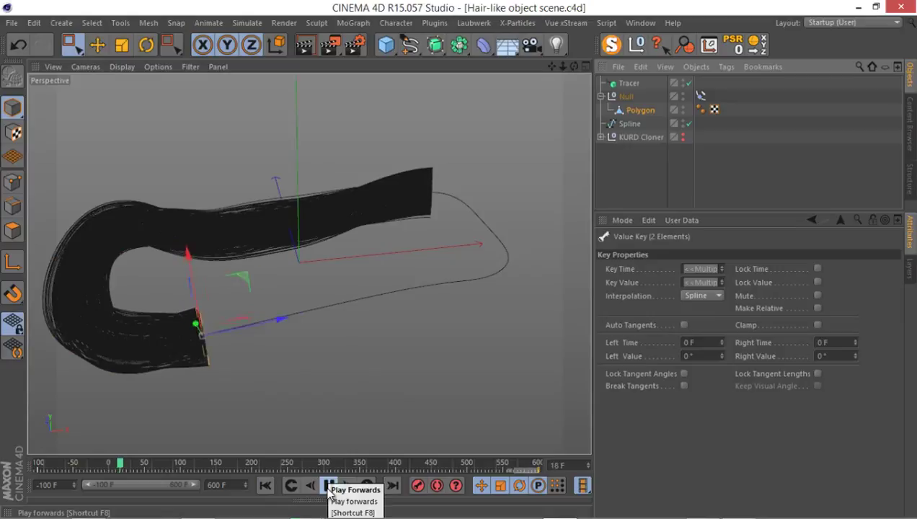
pyautogui.click(329, 486)
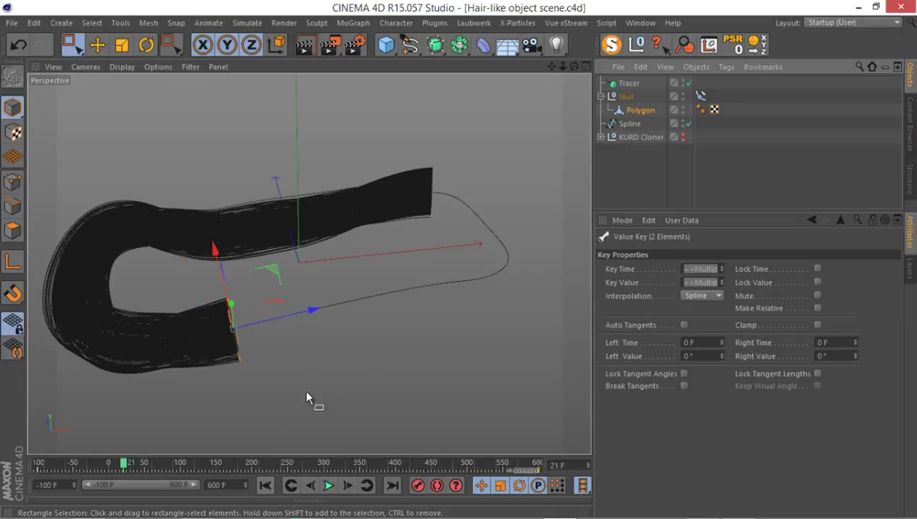
pyautogui.click(329, 487)
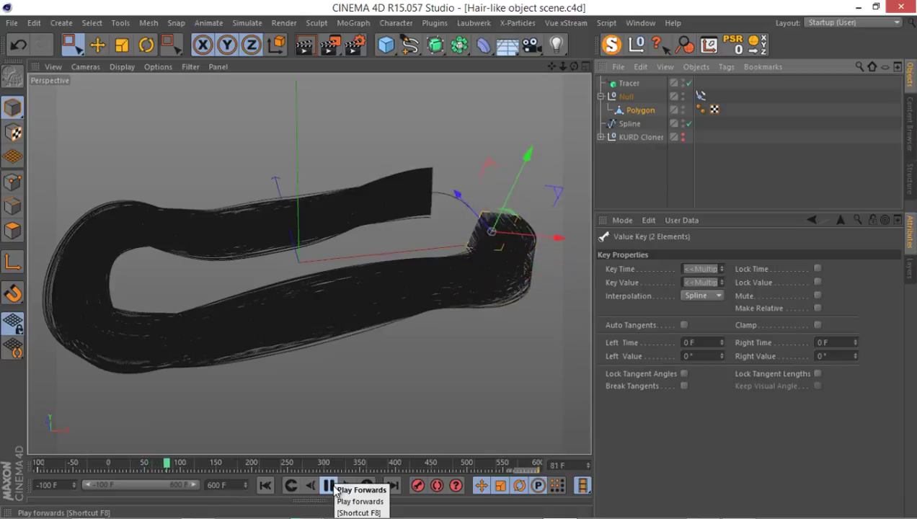
pyautogui.click(328, 486)
# Step: Limit the Tracer's paths From End with an amount of 75
pyautogui.click(614, 85)
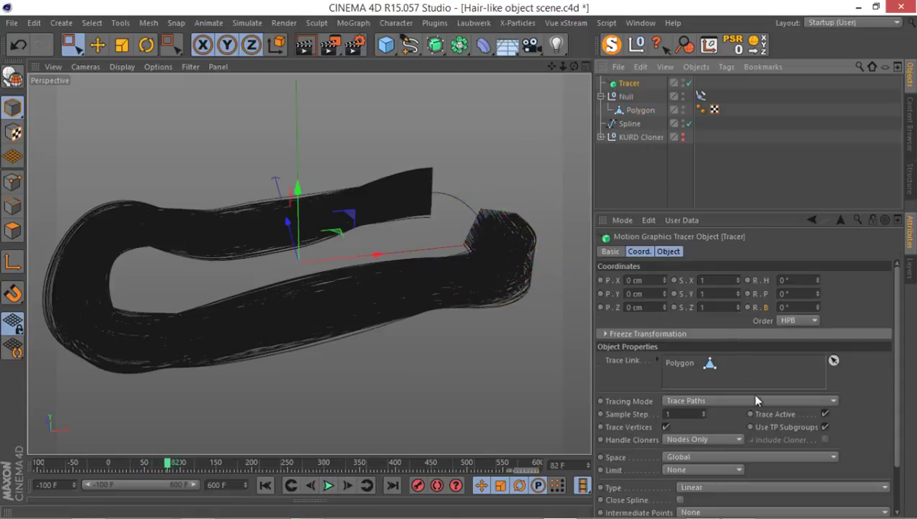
pyautogui.click(690, 470)
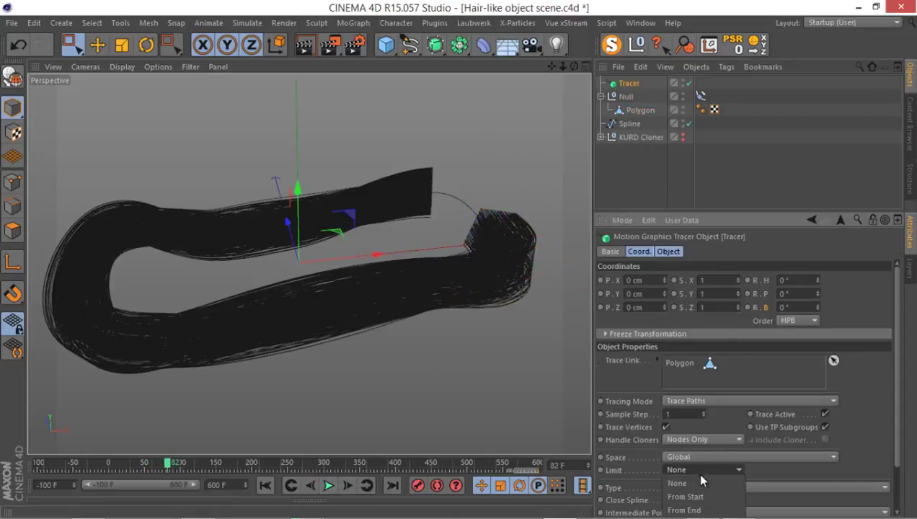
pyautogui.click(696, 512)
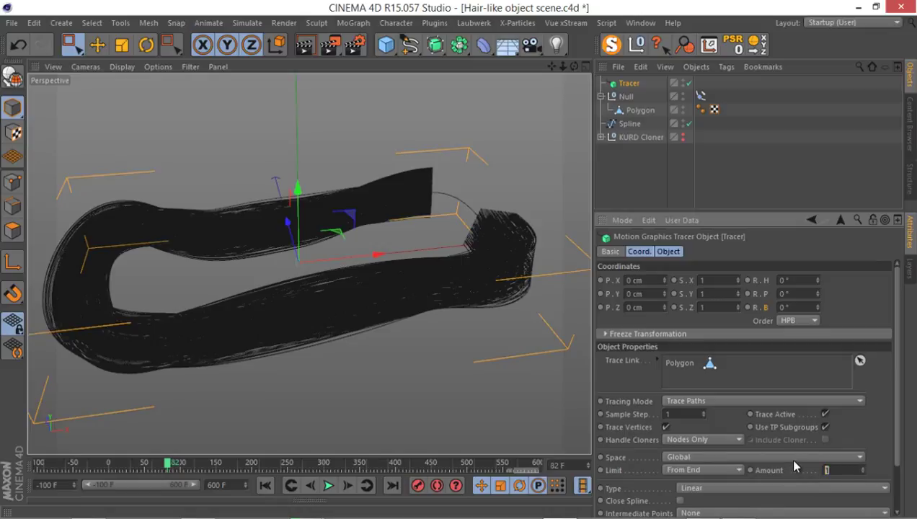
pyautogui.write('75')
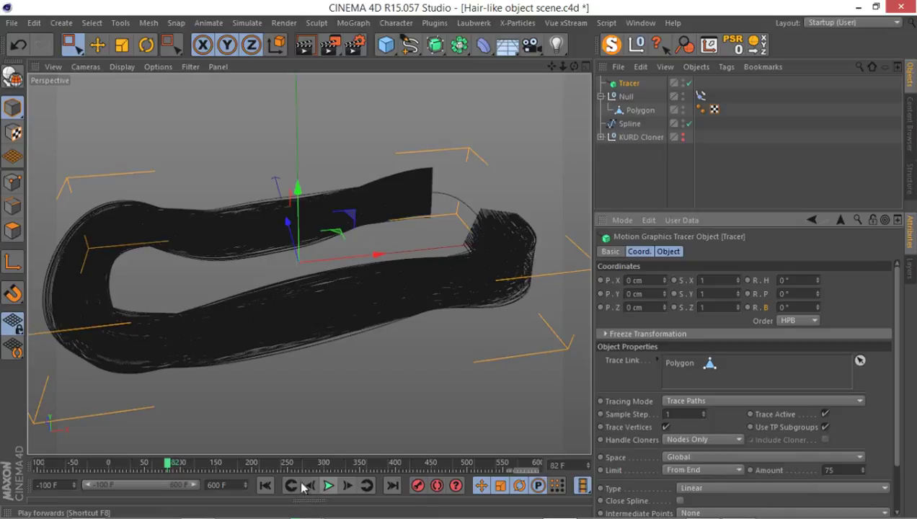
# Step: Replay from frame -100 and examine the limited trace from another angle
pyautogui.click(265, 485)
pyautogui.click(327, 486)
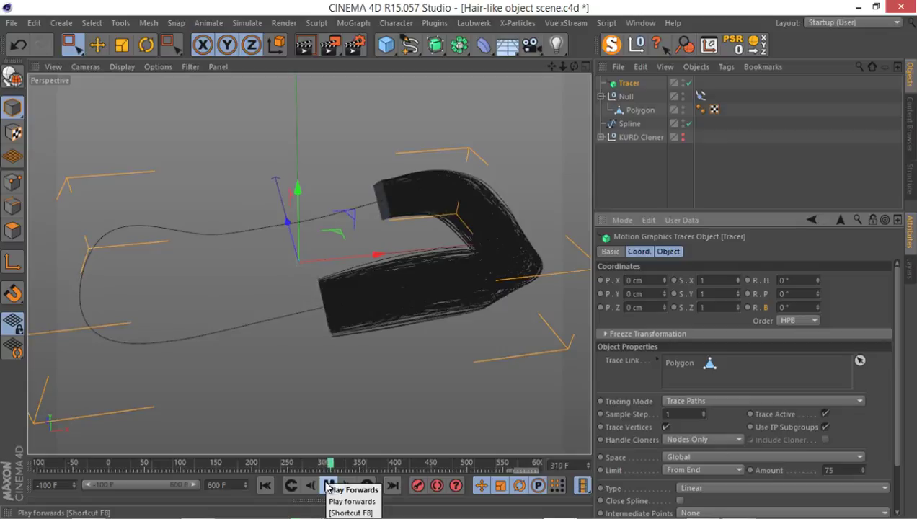
pyautogui.click(328, 485)
pyautogui.keyDown('alt'); pyautogui.moveTo(435, 214); pyautogui.dragTo(365, 253); pyautogui.keyUp('alt')
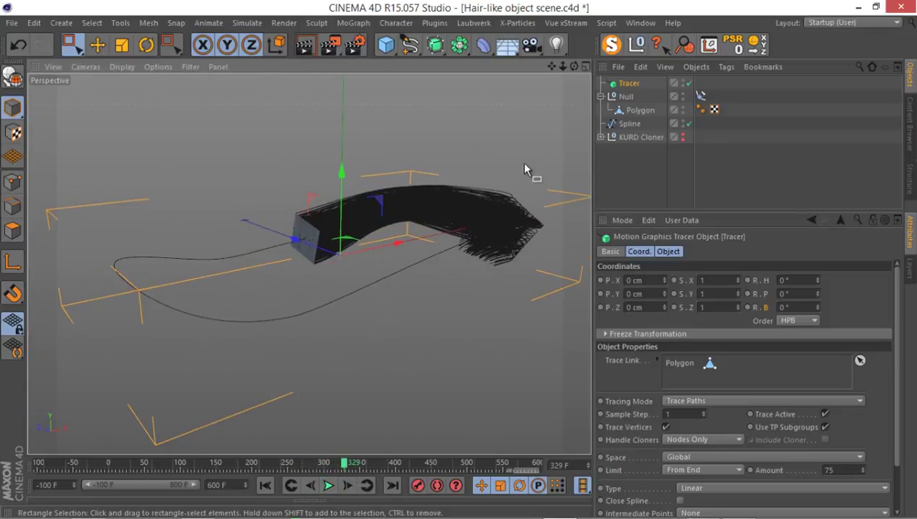